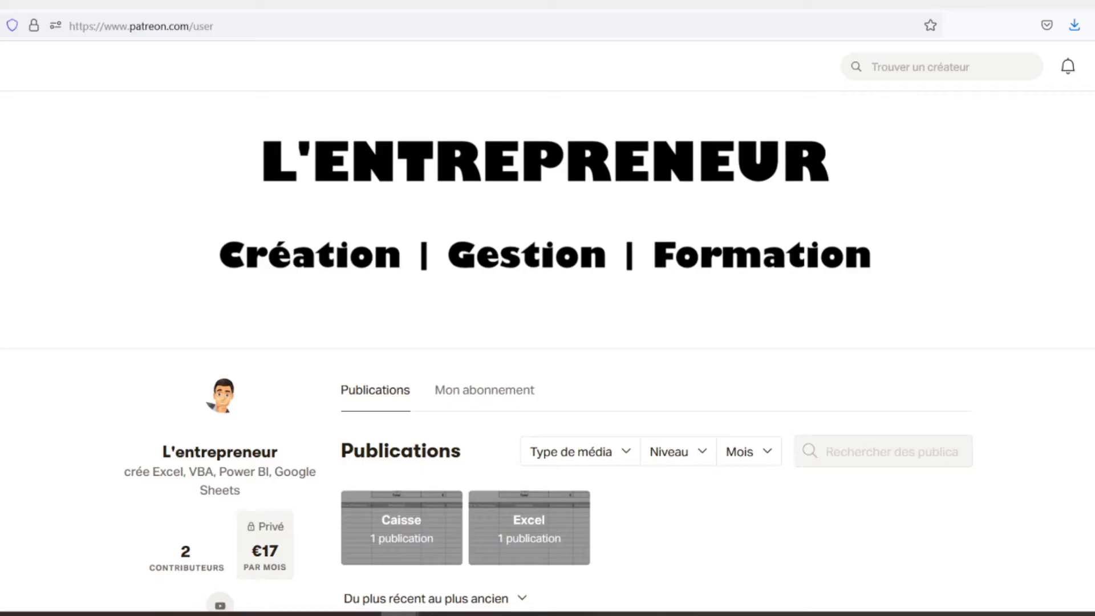
Step: Look through the creator's publications on the Patreon page, including the Feuilles de caisse post and its caisse.xlsx attachment
scroll(547, 342, down, 3)
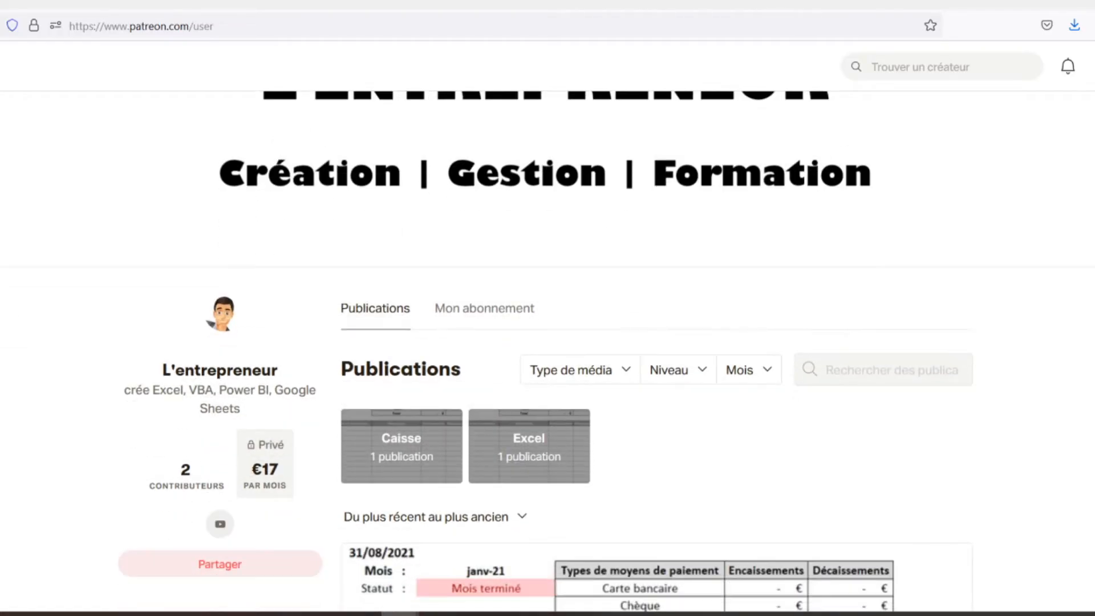
scroll(548, 342, down, 2)
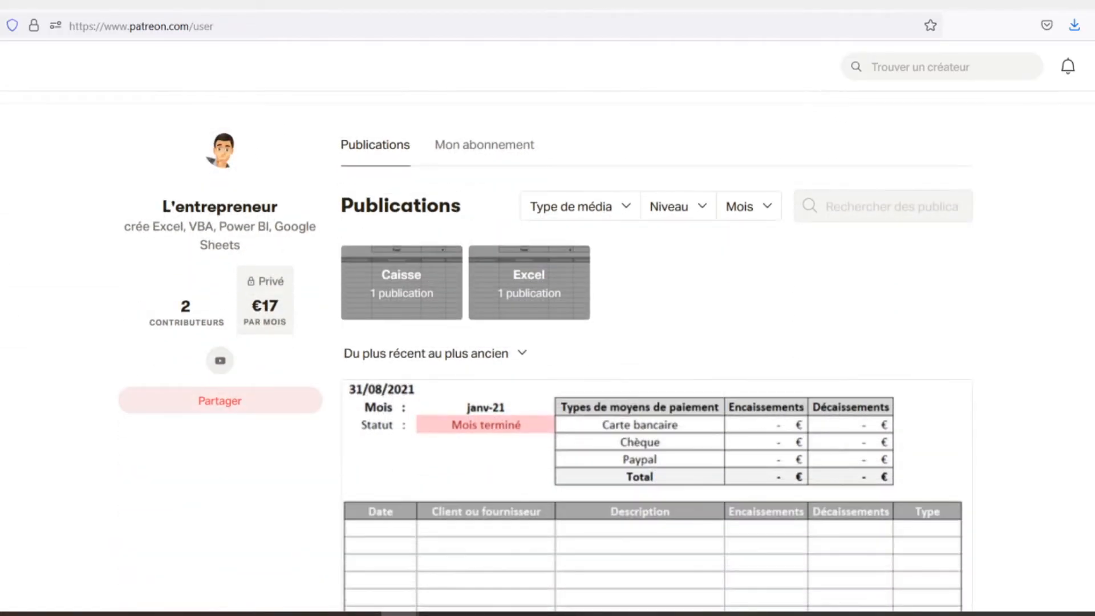
scroll(548, 342, down, 2)
scroll(547, 342, down, 2)
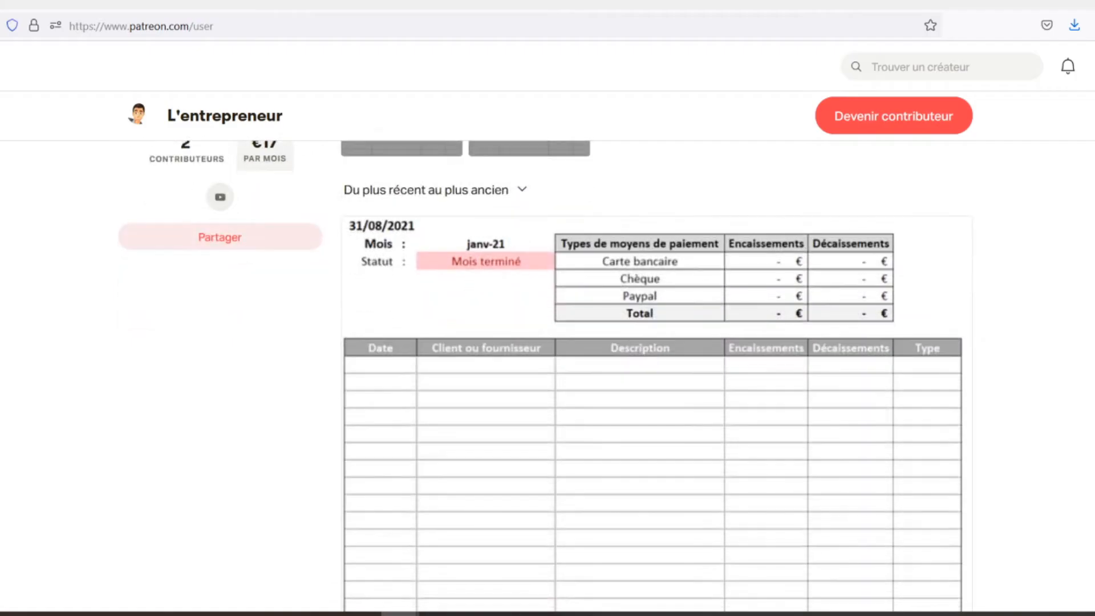
scroll(548, 342, down, 2)
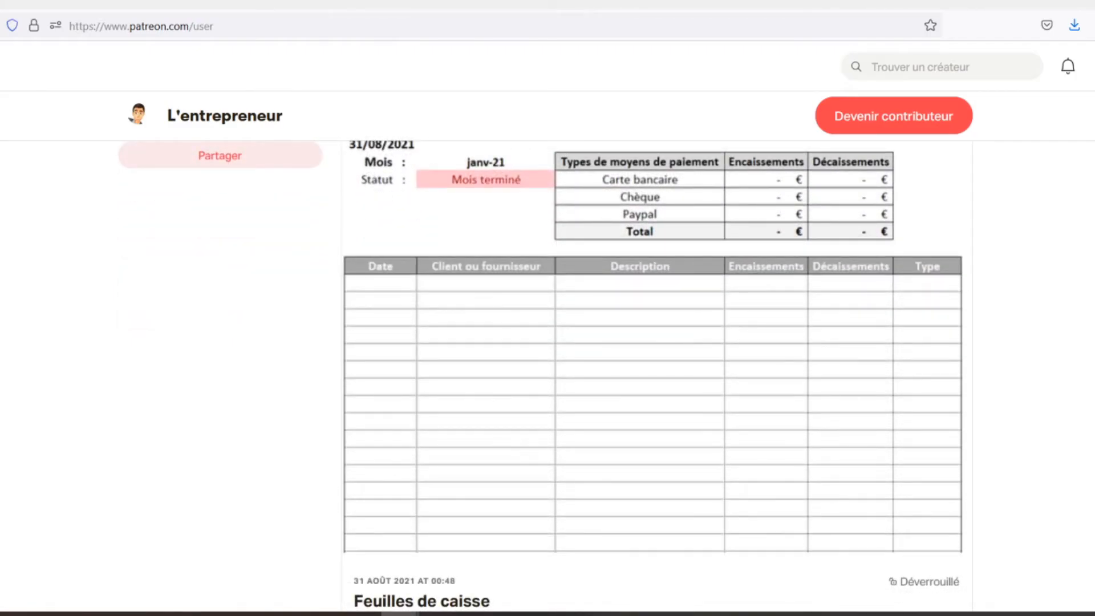
scroll(548, 343, down, 2)
scroll(548, 342, down, 2)
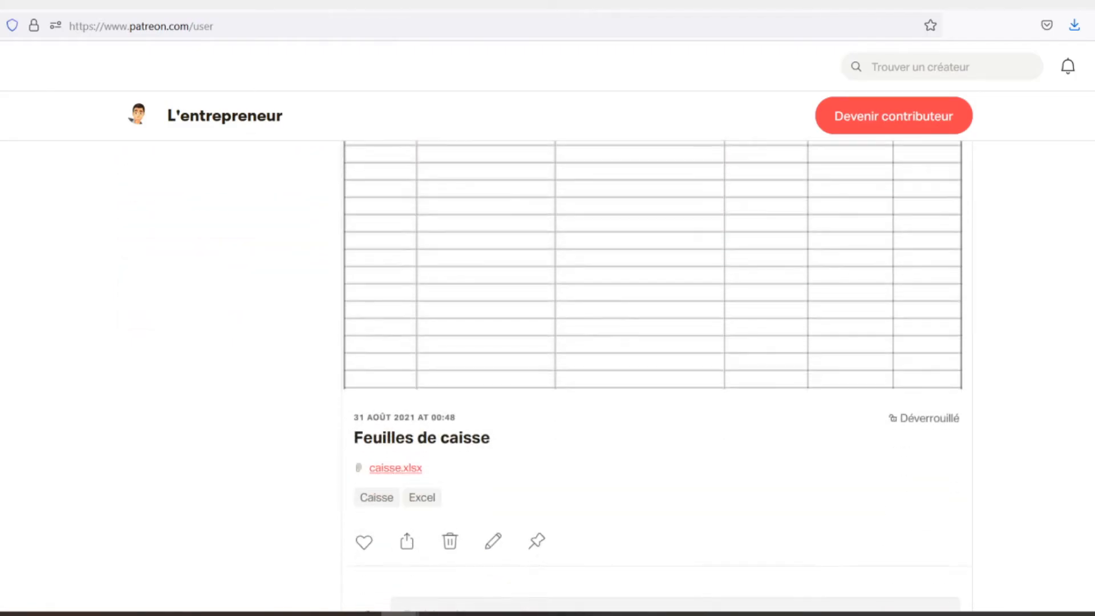
scroll(547, 342, down, 2)
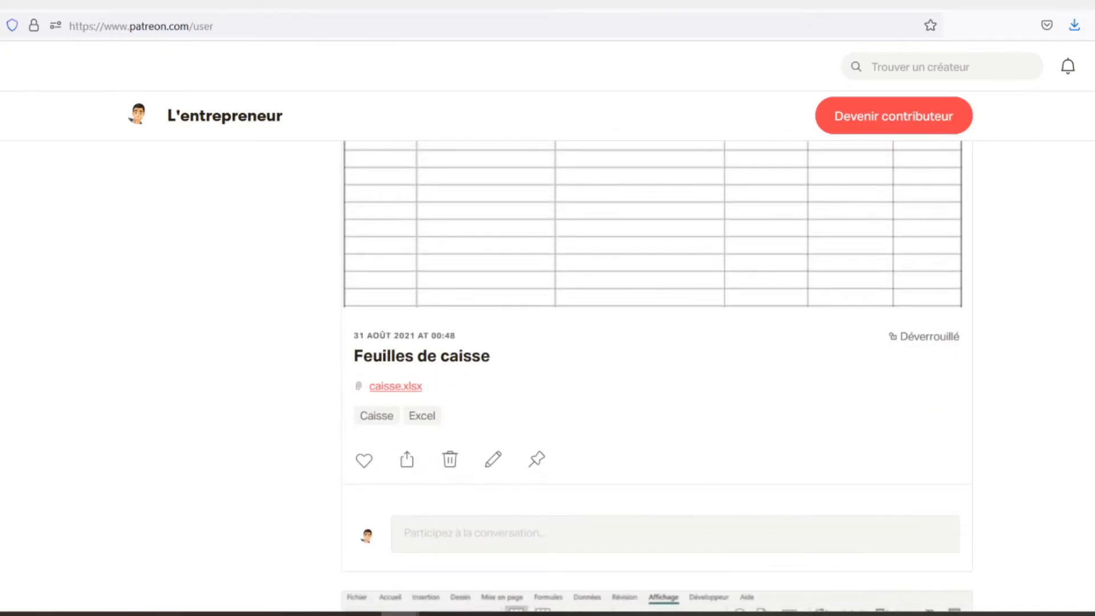
scroll(548, 342, down, 2)
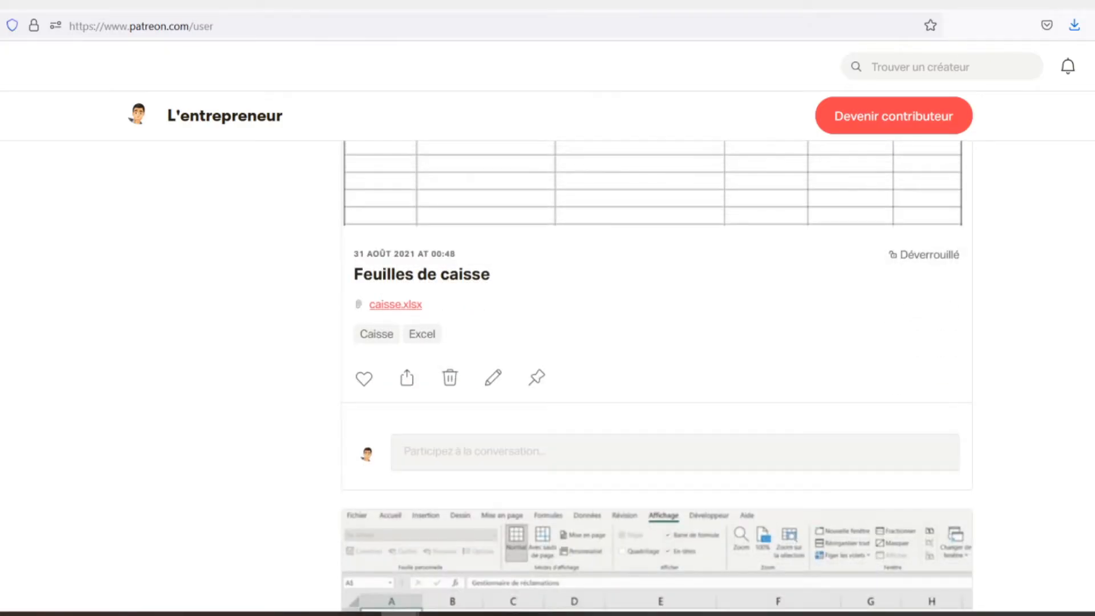
scroll(548, 342, down, 2)
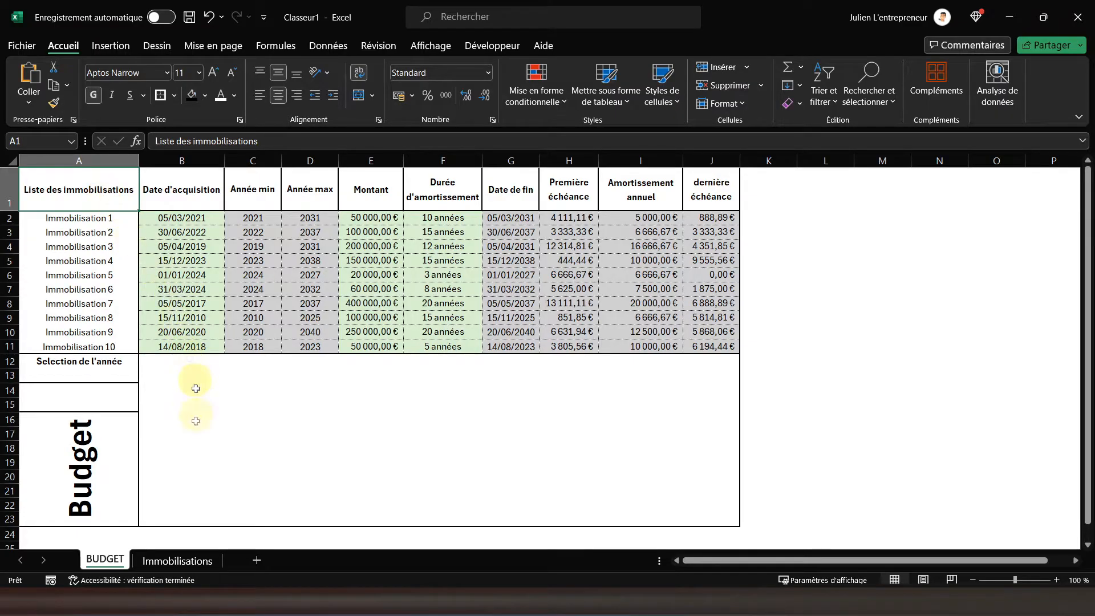
Step: In cell A4 of the Immobilisations sheet, begin an SI formula testing whether A3 is below the MAX of BUDGET!D2:D11
click(187, 565)
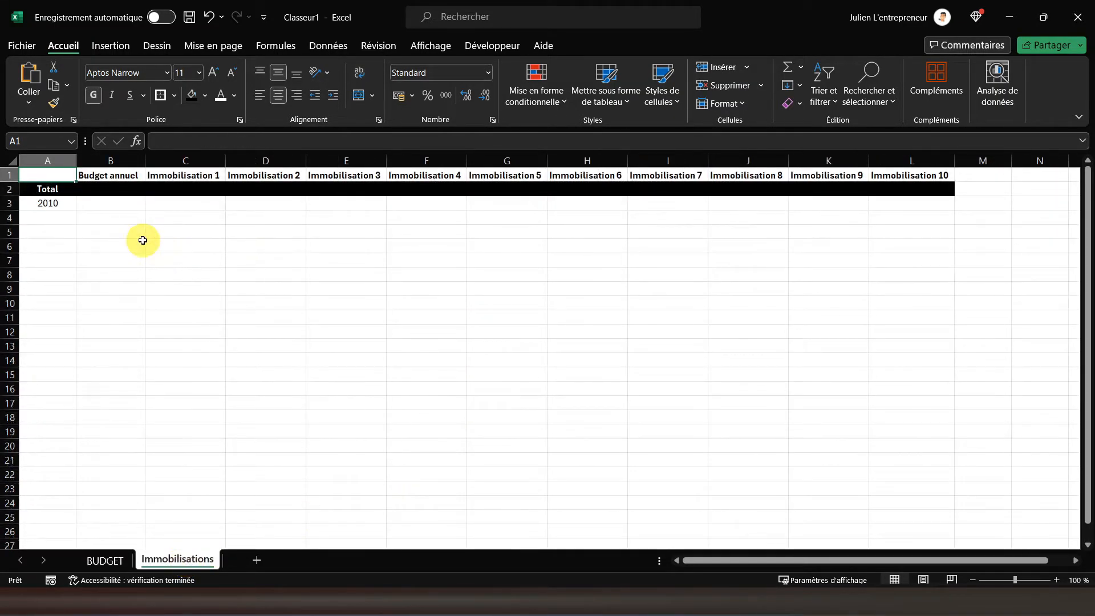
click(37, 216)
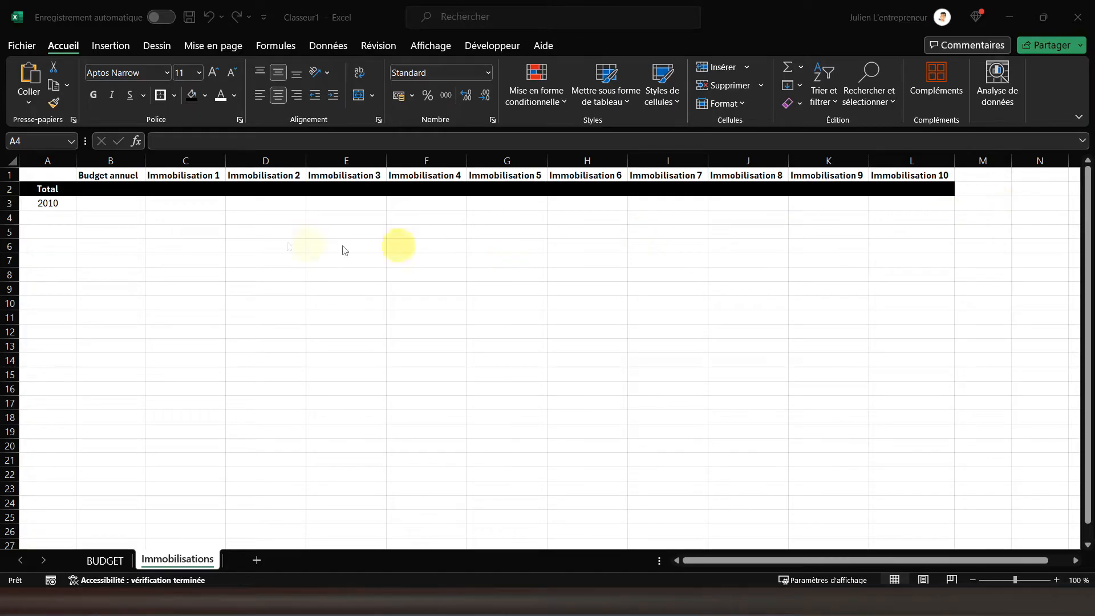
click(62, 219)
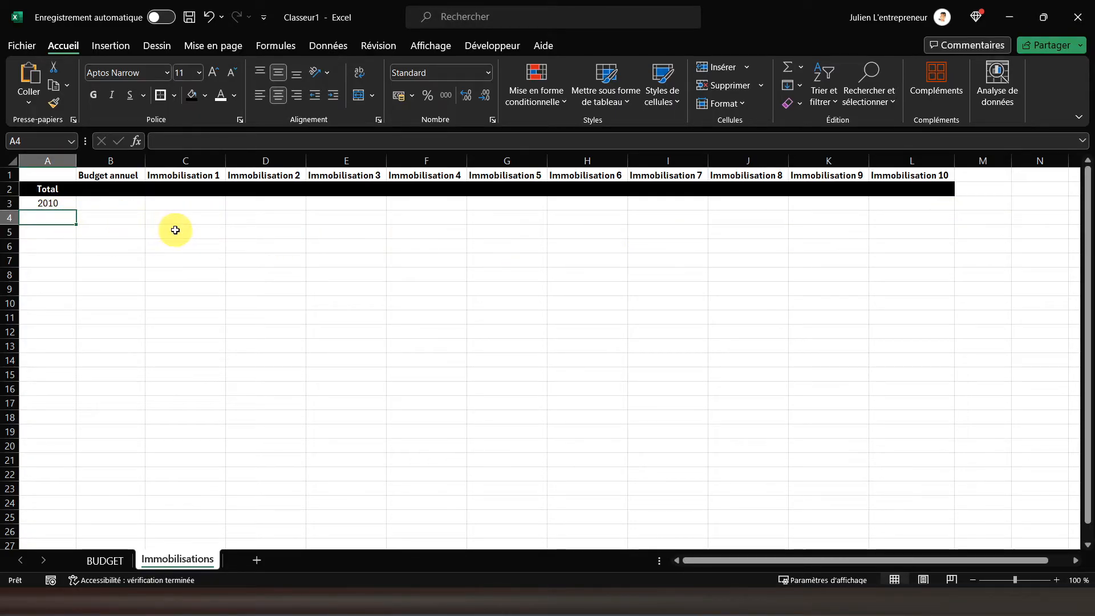
text(=s)
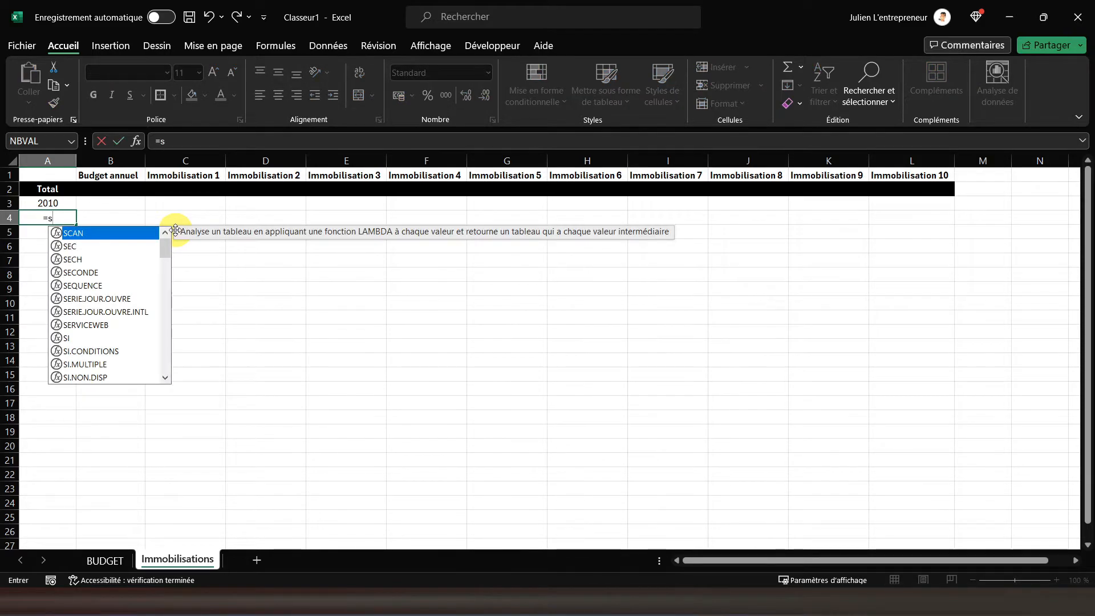
text(i()
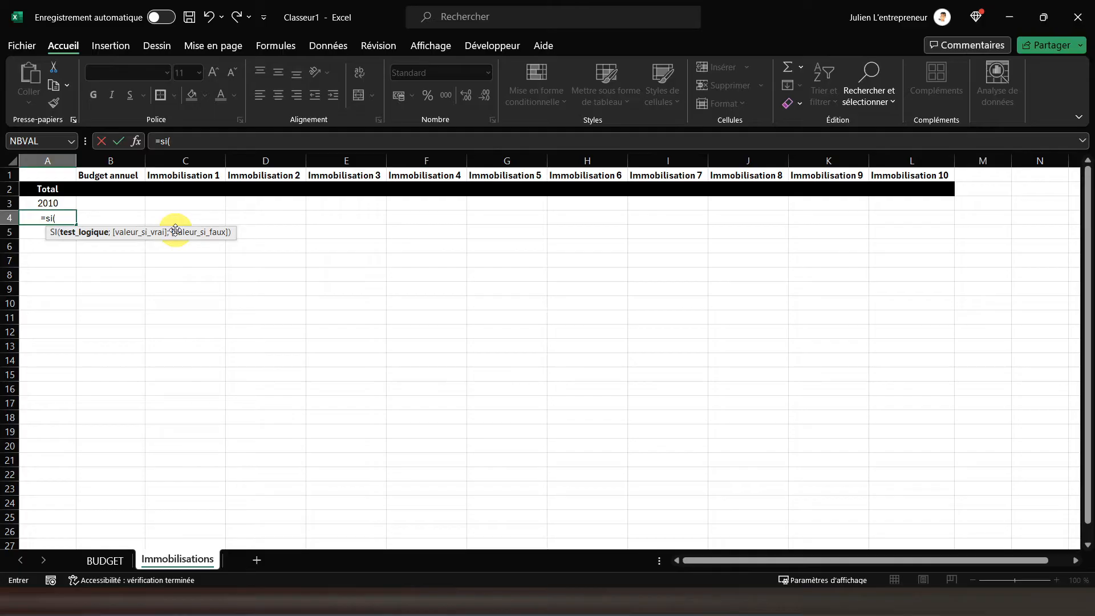
click(36, 203)
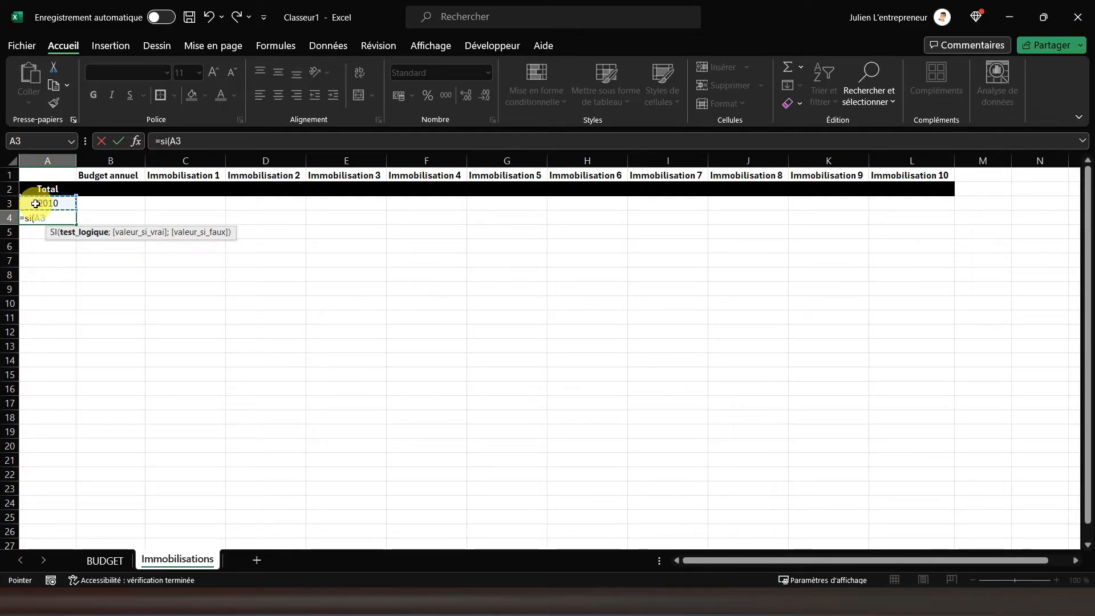
text(<)
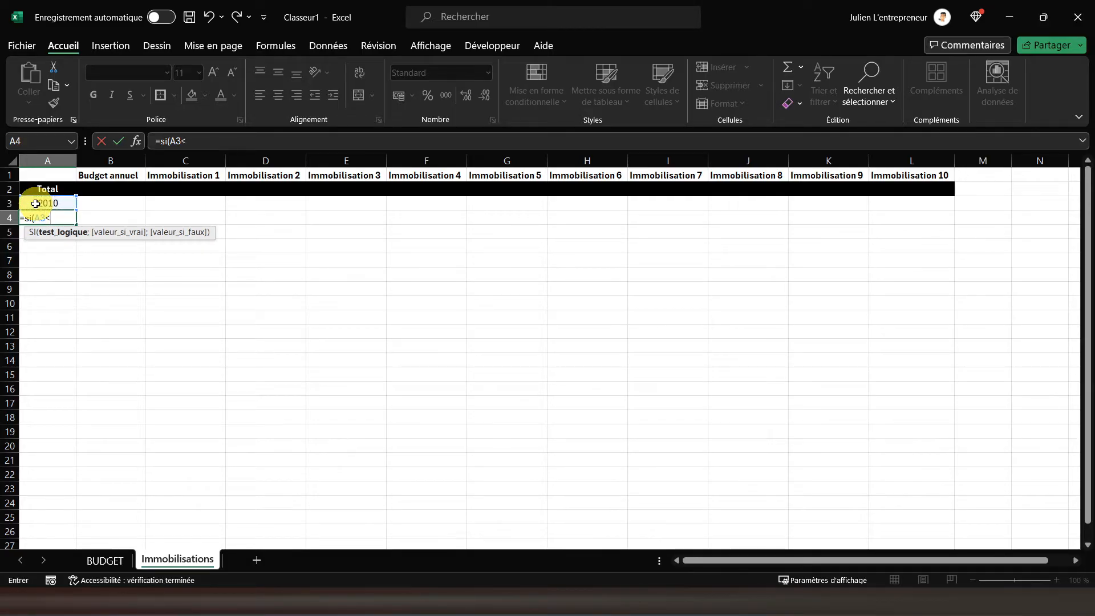
text(ma)
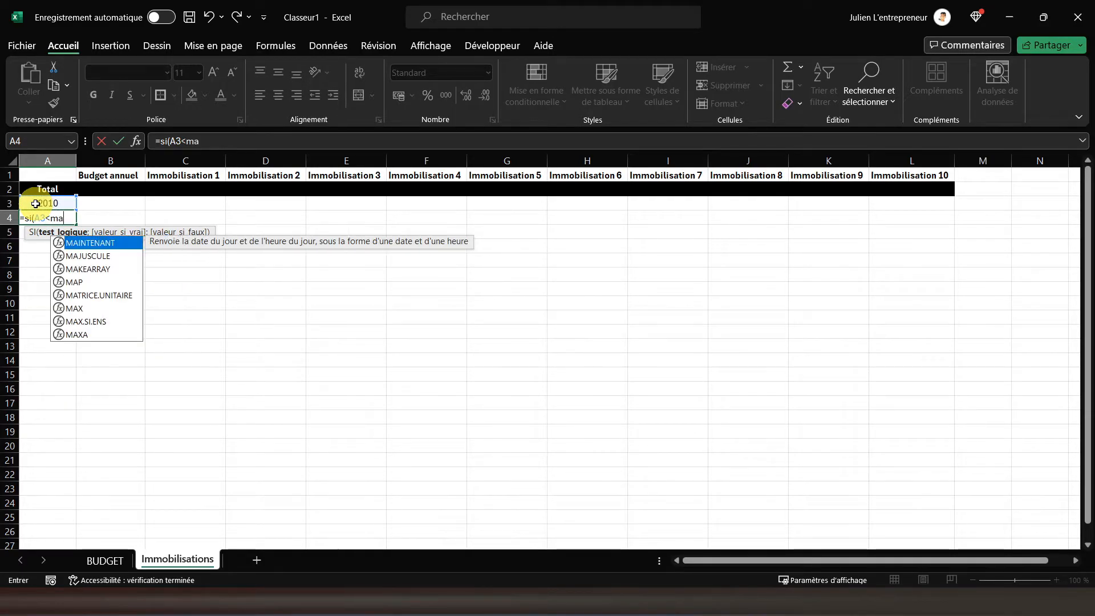
text(x()
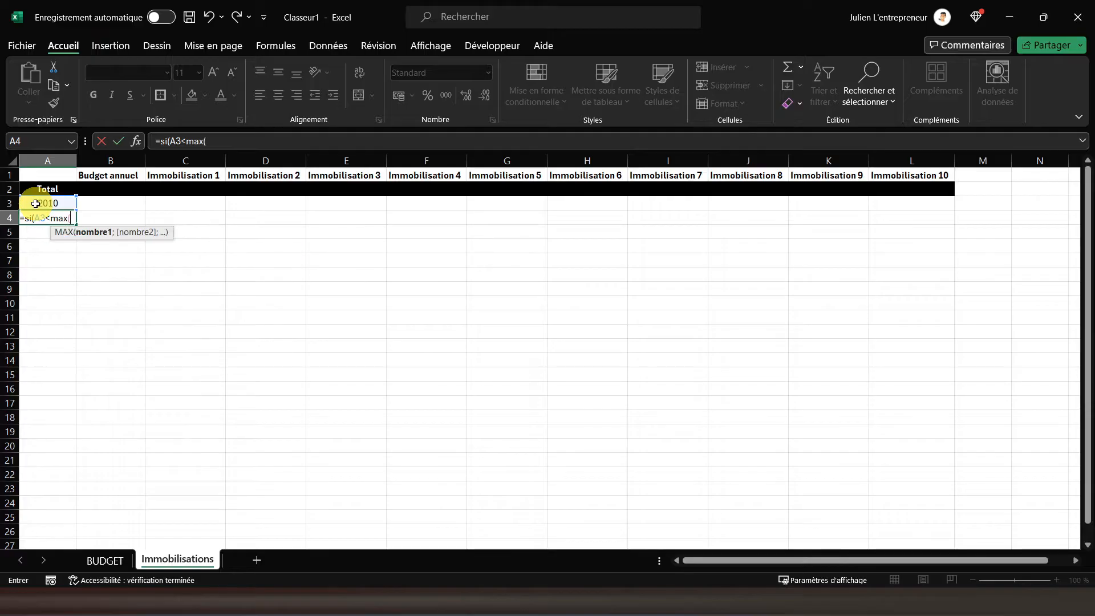
click(105, 560)
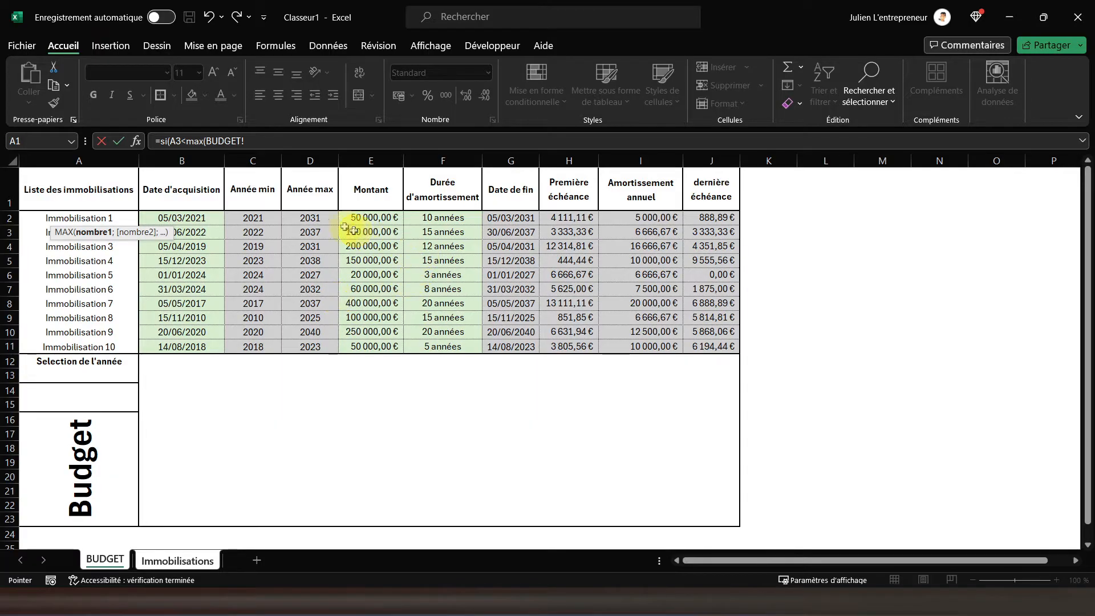
drag(314, 217, 312, 344)
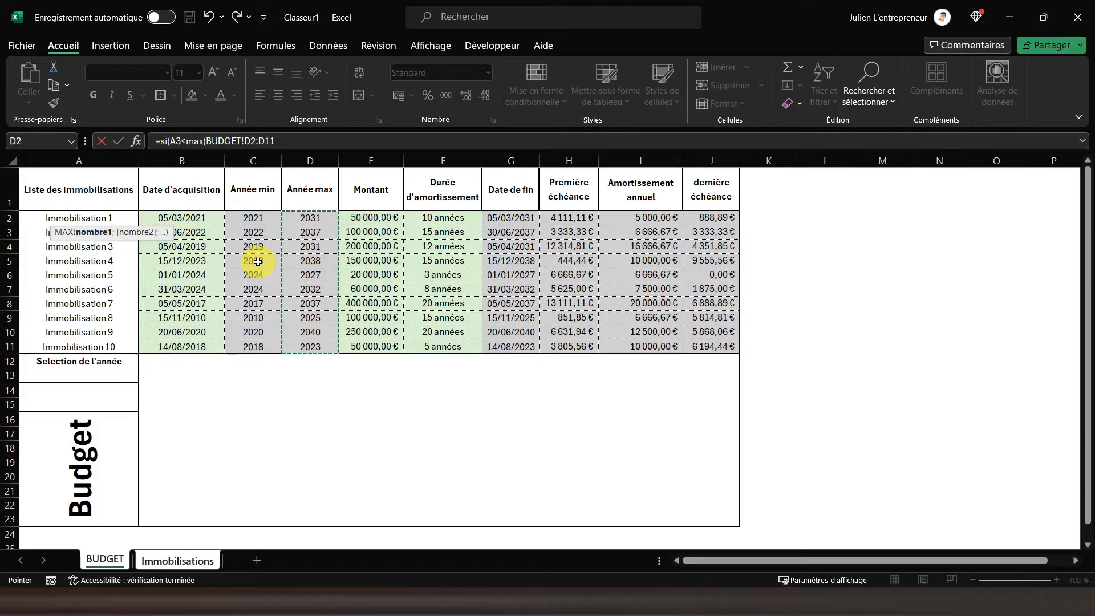
text();)
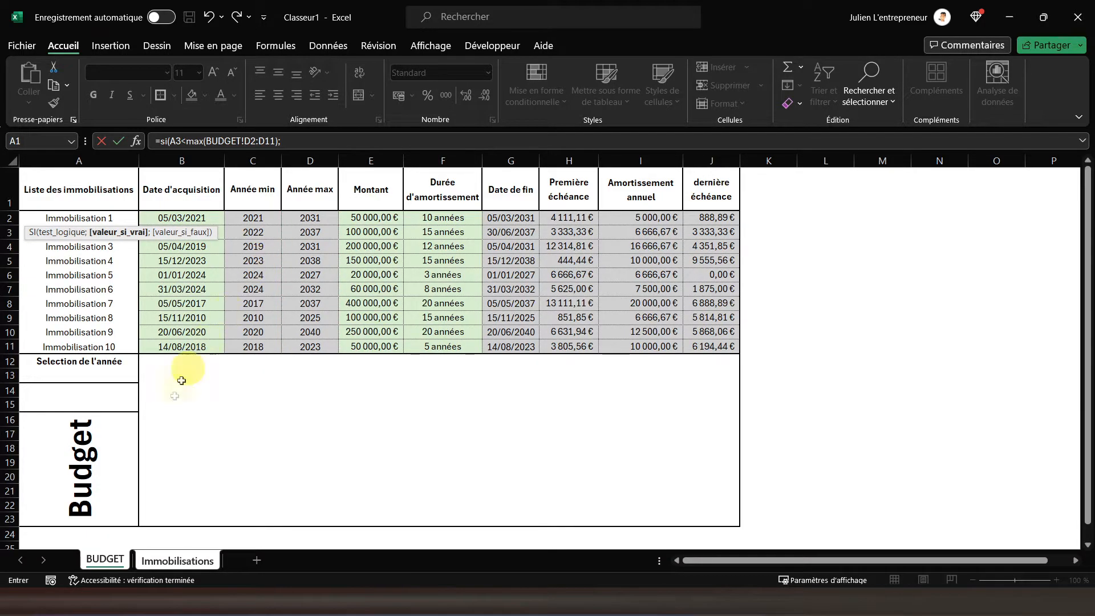
Step: Complete the A4 formula so it returns Immobilisations!A3+1 when the test is true and an empty string otherwise
click(166, 560)
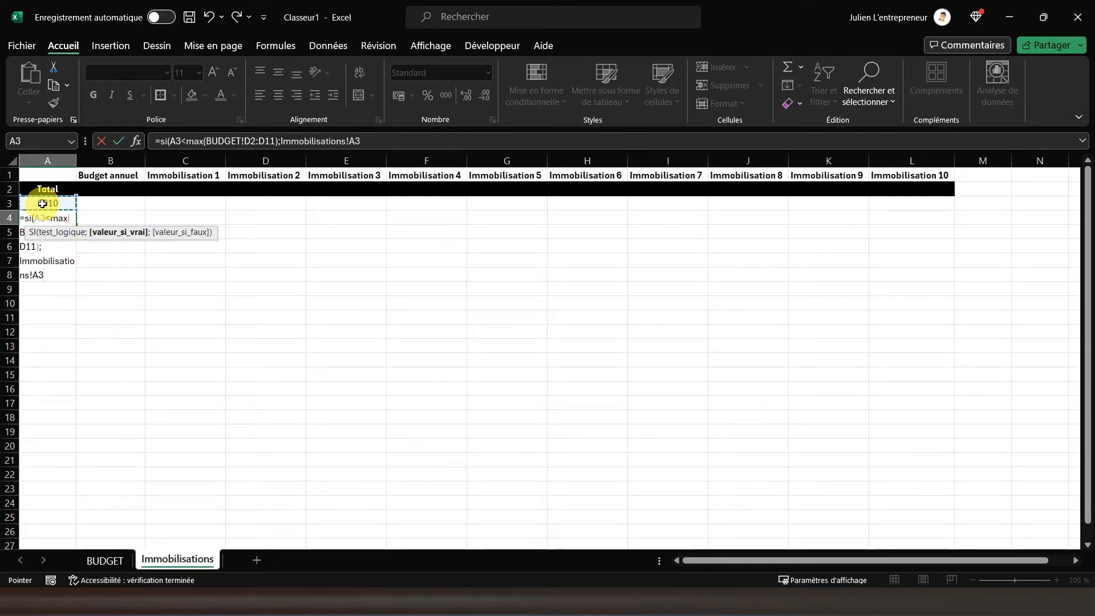
text(+)
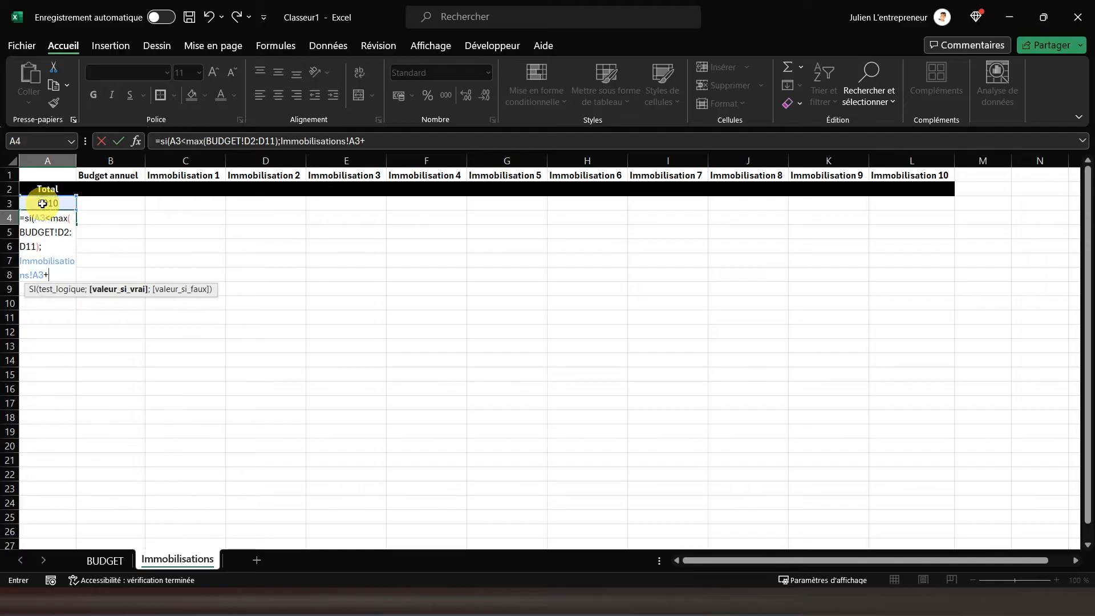
text(1;)
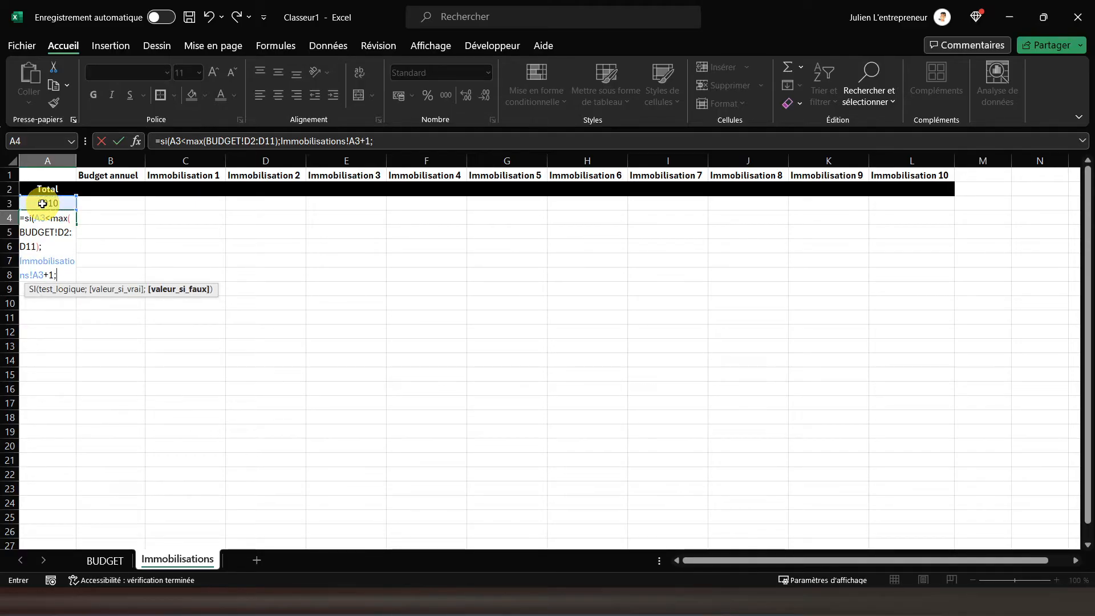
text(""))
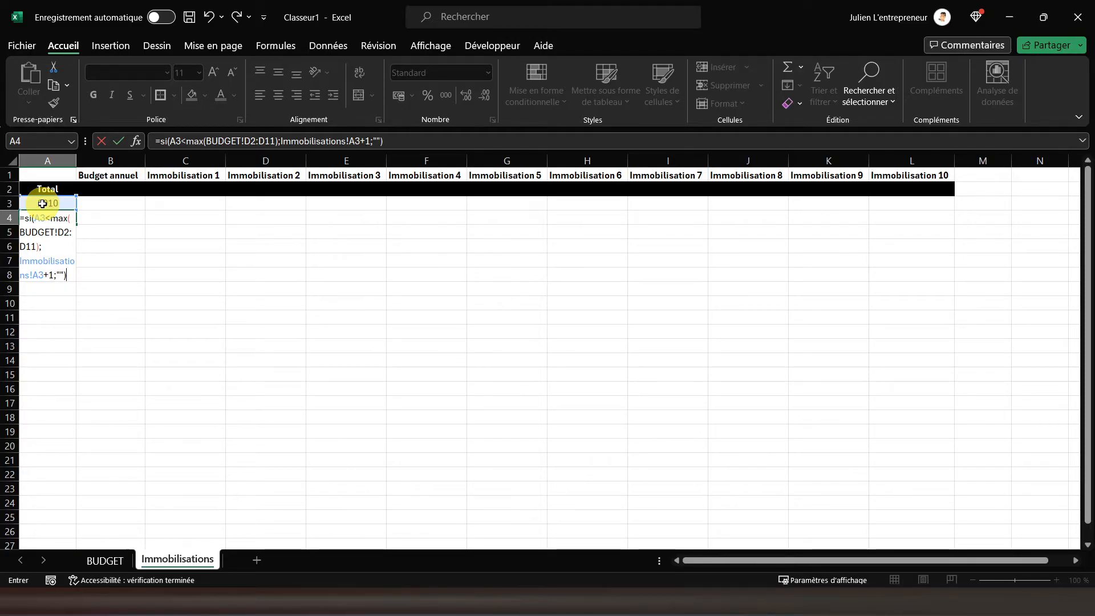
key(Return)
Step: Make the MAX range in the A4 formula absolute, as BUDGET!$D$2:$D$11
click(47, 217)
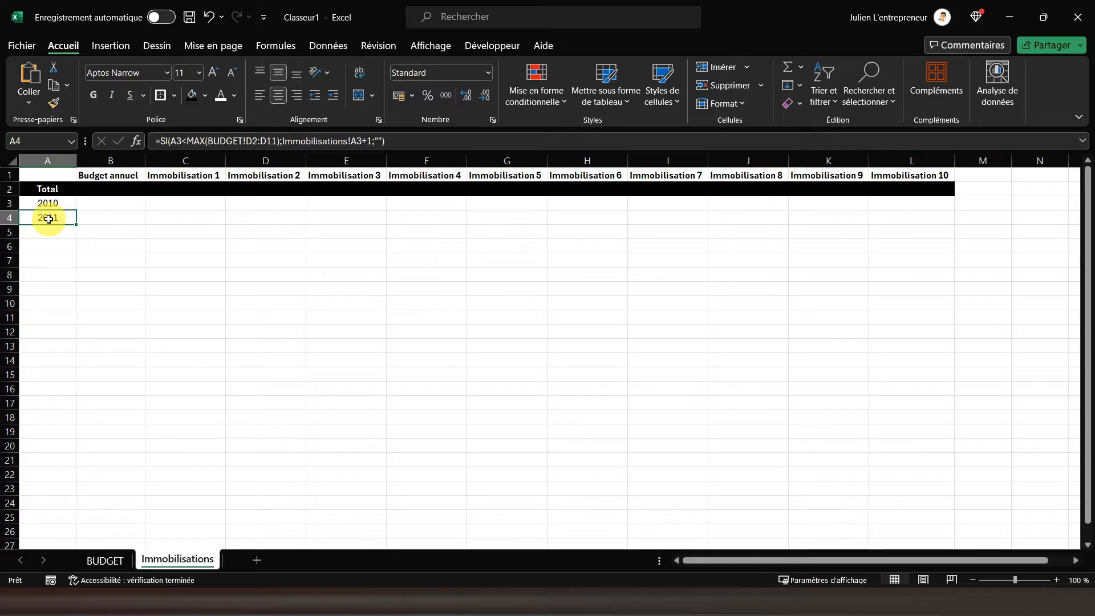
click(253, 140)
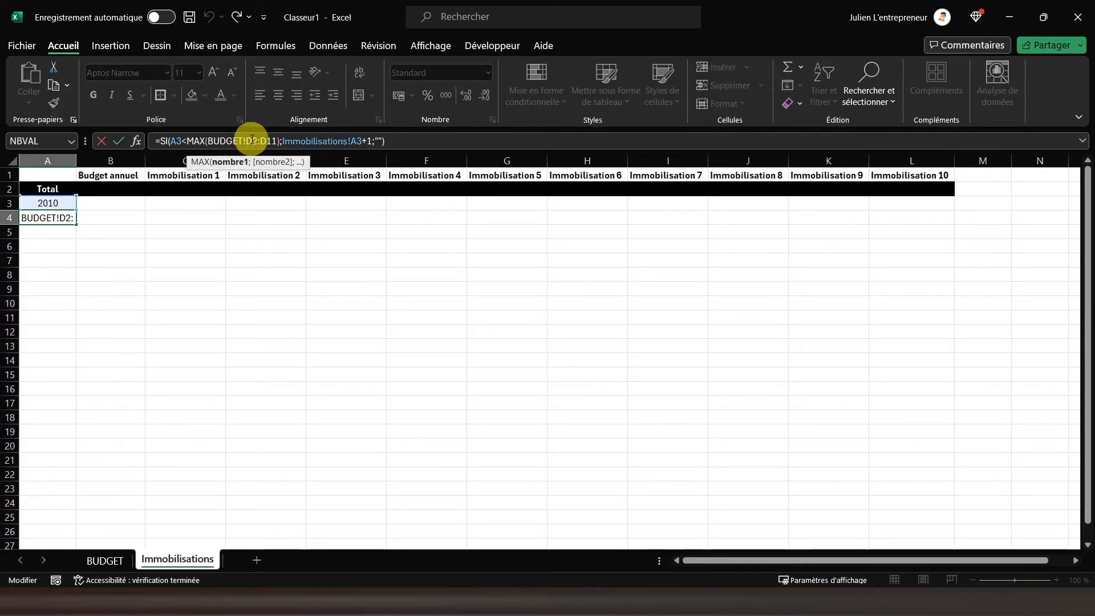
key(F4)
click(276, 141)
key(F4)
key(Return)
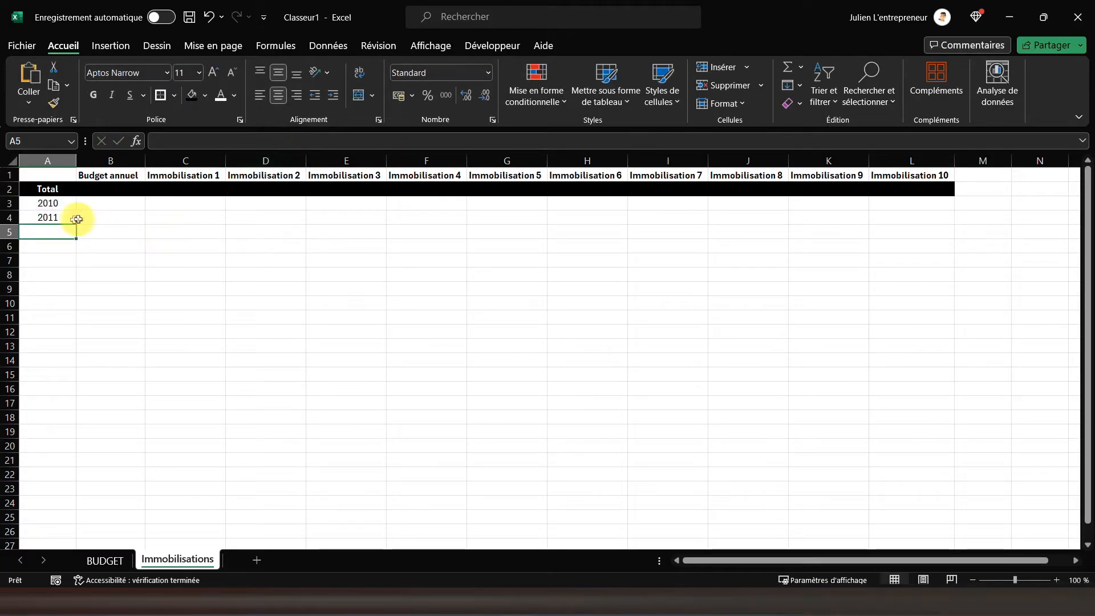
Step: Fill the year formula from A4 down column A to row 90
click(64, 222)
drag(78, 226, 64, 526)
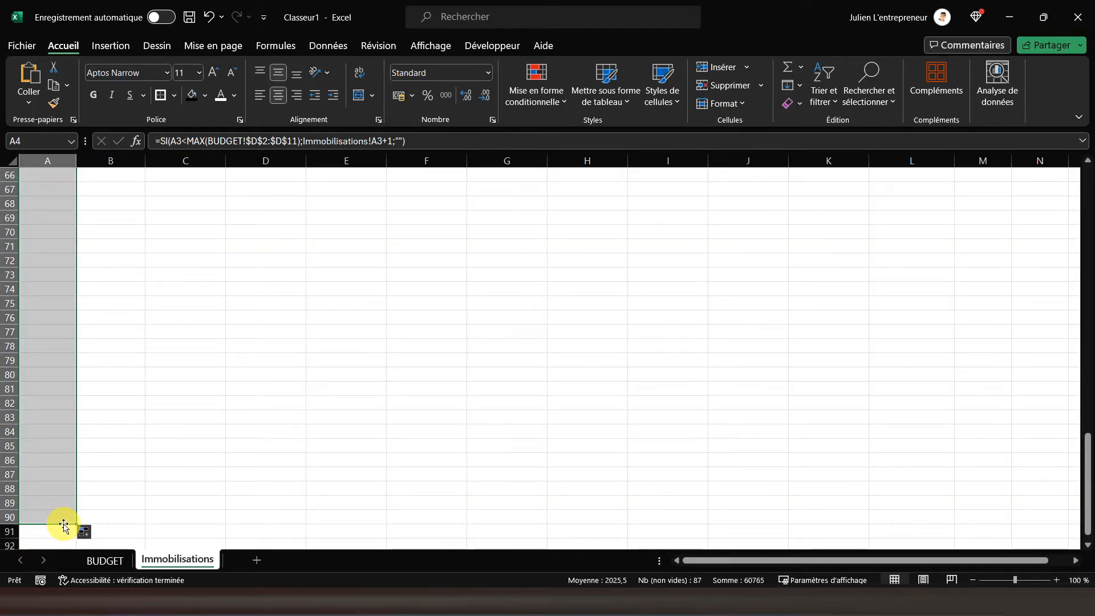
scroll(142, 403, up, 20)
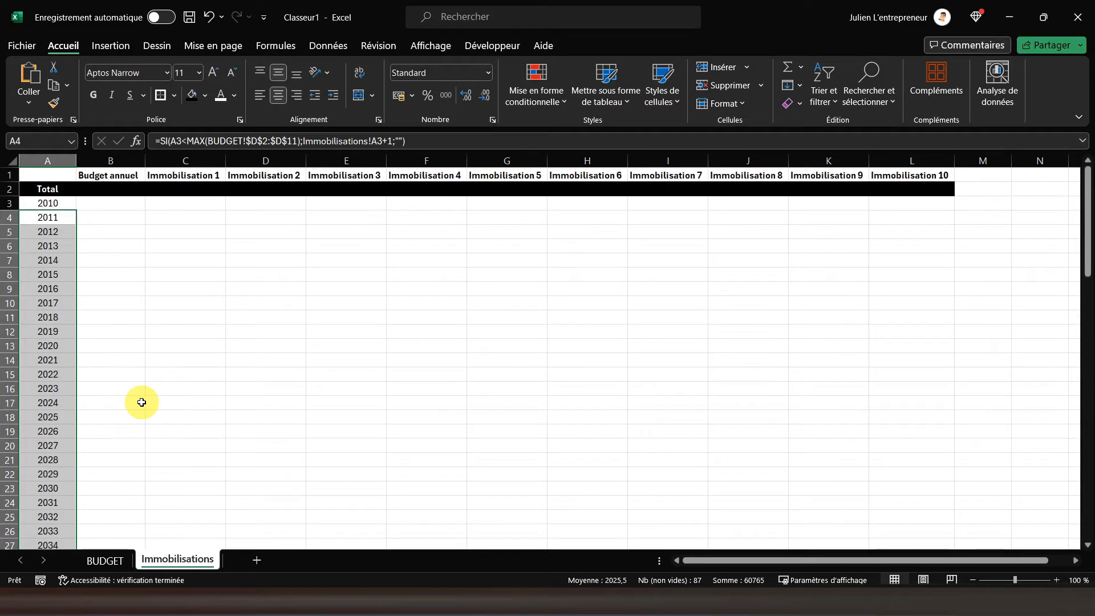
Step: Check the first and last generated years in column A against the Année max column of the BUDGET sheet
click(46, 203)
scroll(91, 347, down, 4)
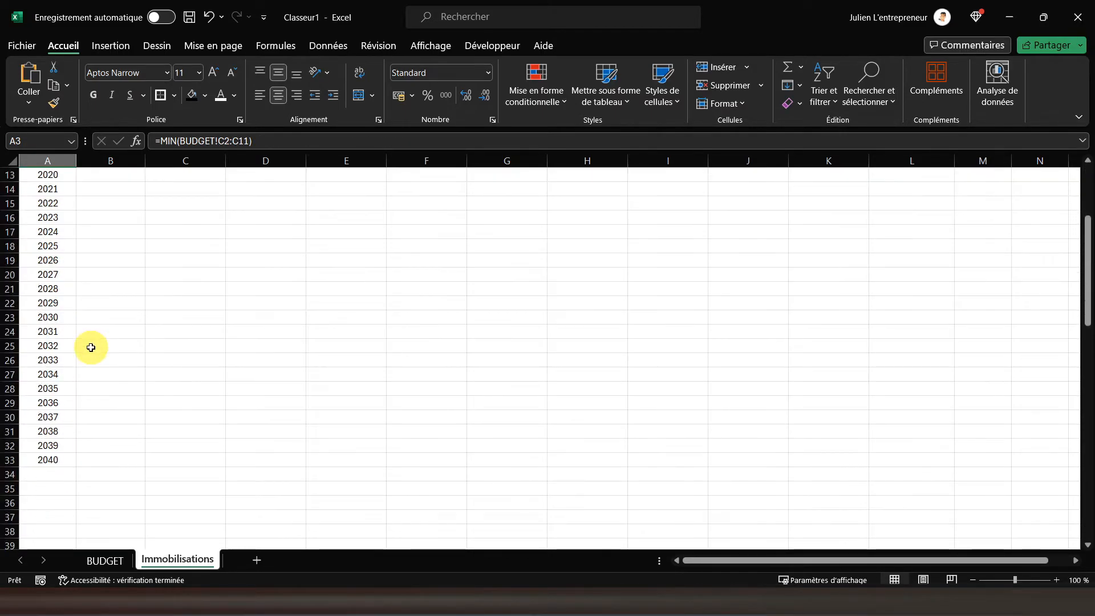
scroll(92, 348, down, 1)
click(44, 416)
scroll(144, 408, up, 1)
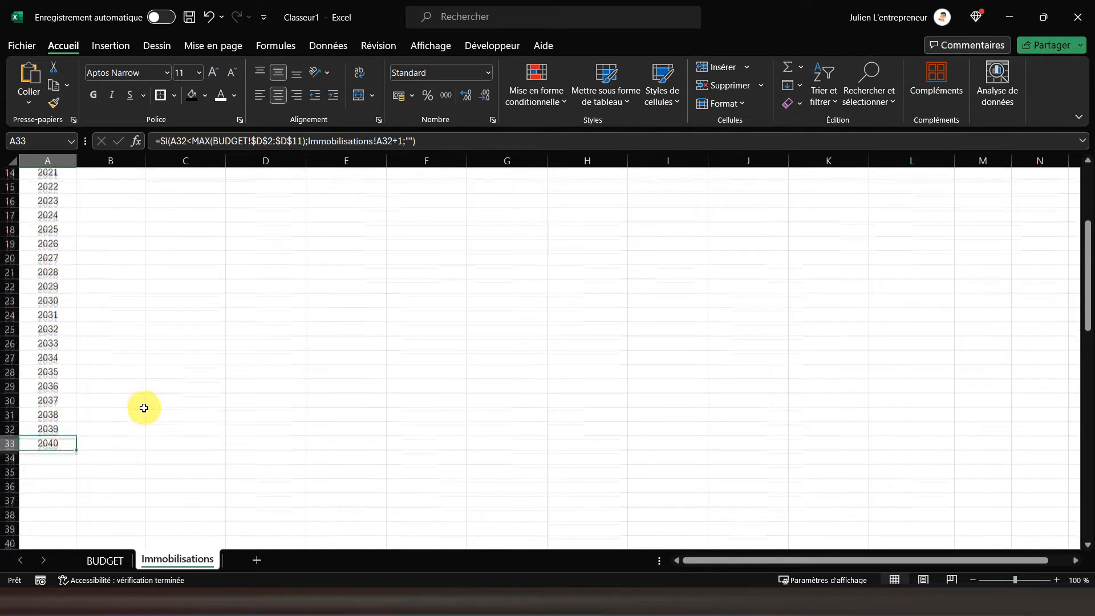
scroll(144, 408, up, 1)
click(103, 561)
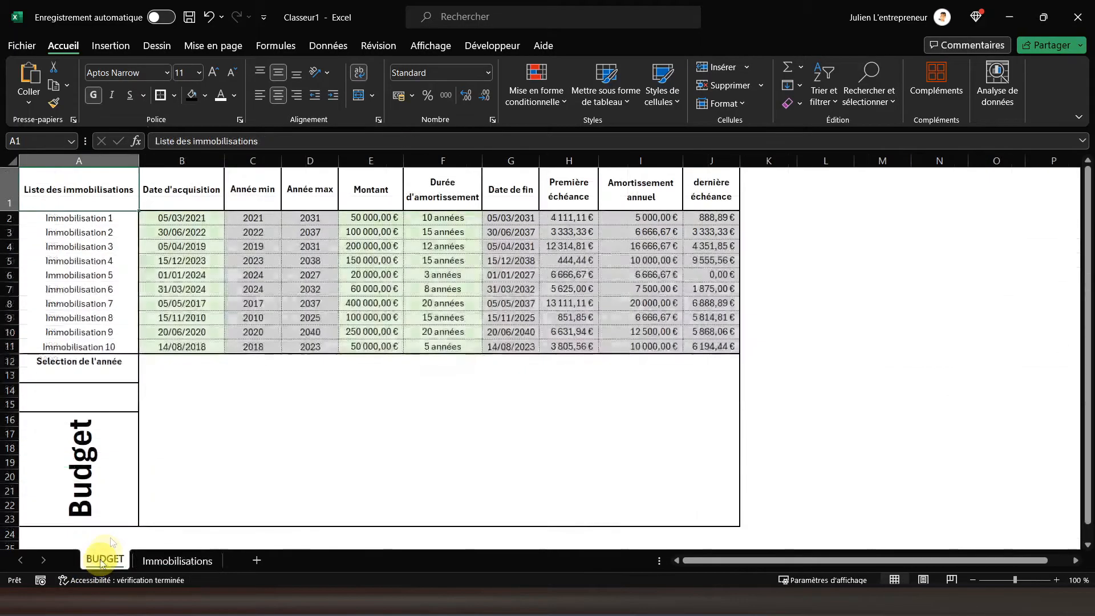
click(302, 330)
click(174, 560)
scroll(176, 300, up, 4)
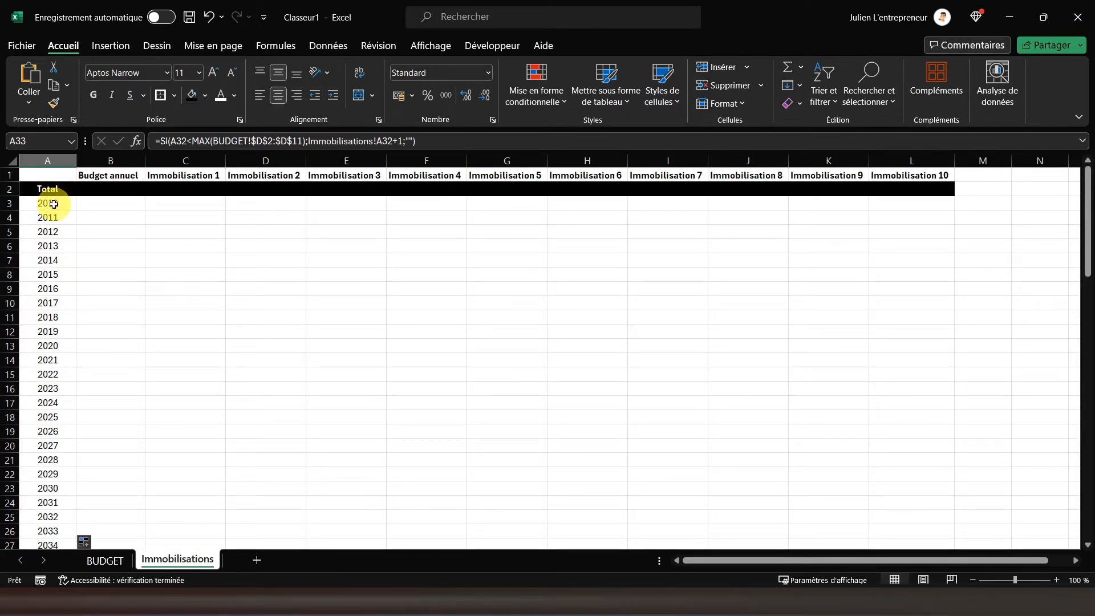
Step: Make all of column A bold on the Immobilisations sheet and select cell B3
click(48, 160)
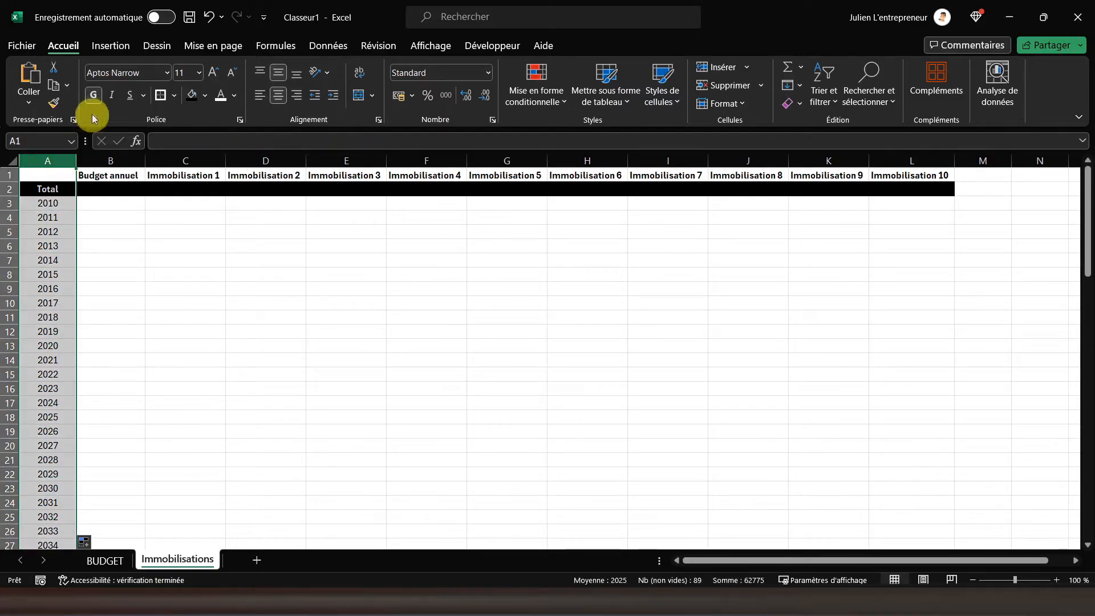
click(92, 97)
click(87, 201)
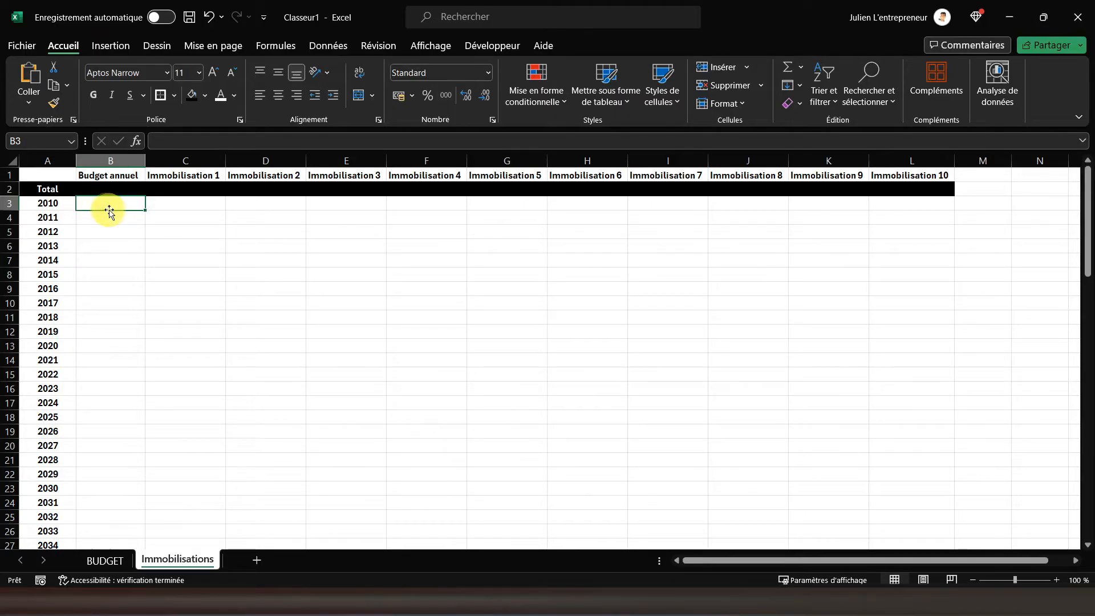
Step: Sum C3:L3 in cell B3 to total the 2010 annual budget
click(789, 74)
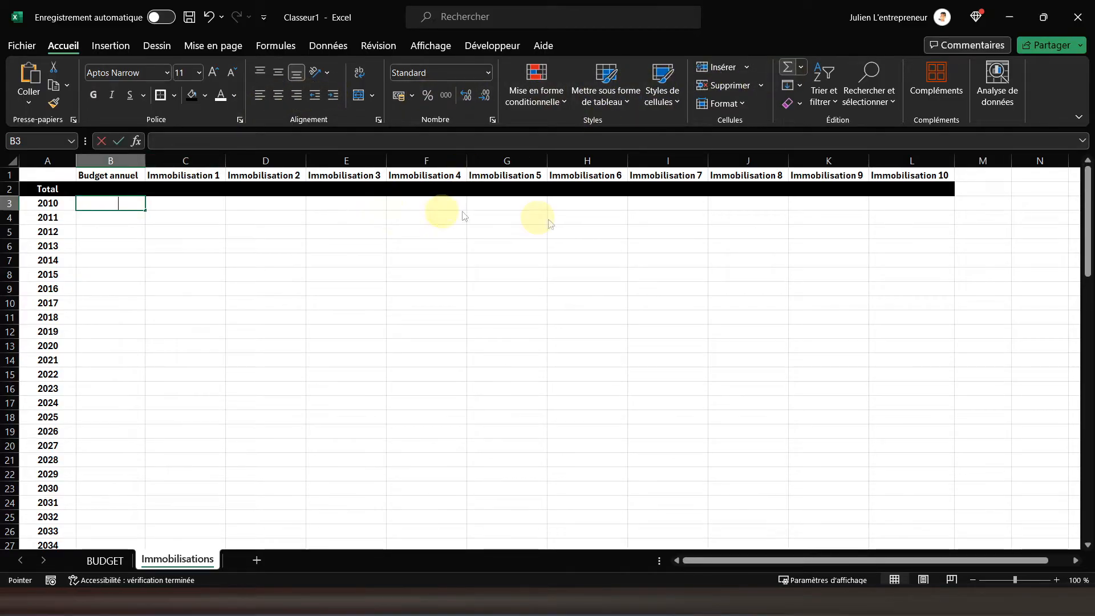
drag(903, 204, 161, 207)
key(Return)
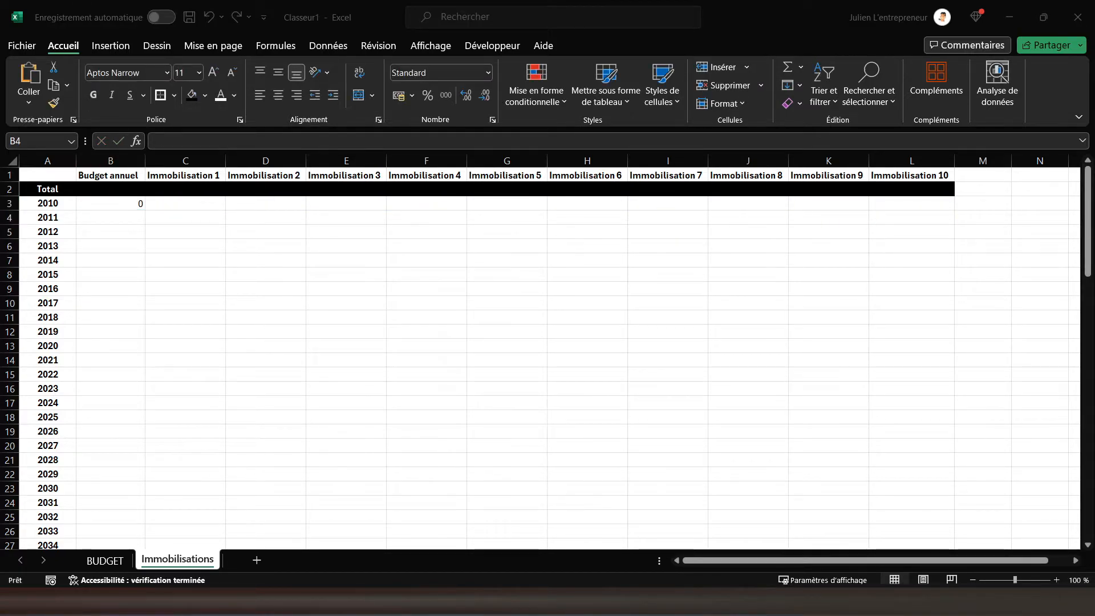
Step: Wrap the B3 sum in a condition that leaves it blank when A3 is empty, as =SI(A3="";"";SOMME(C3:L3))
click(106, 203)
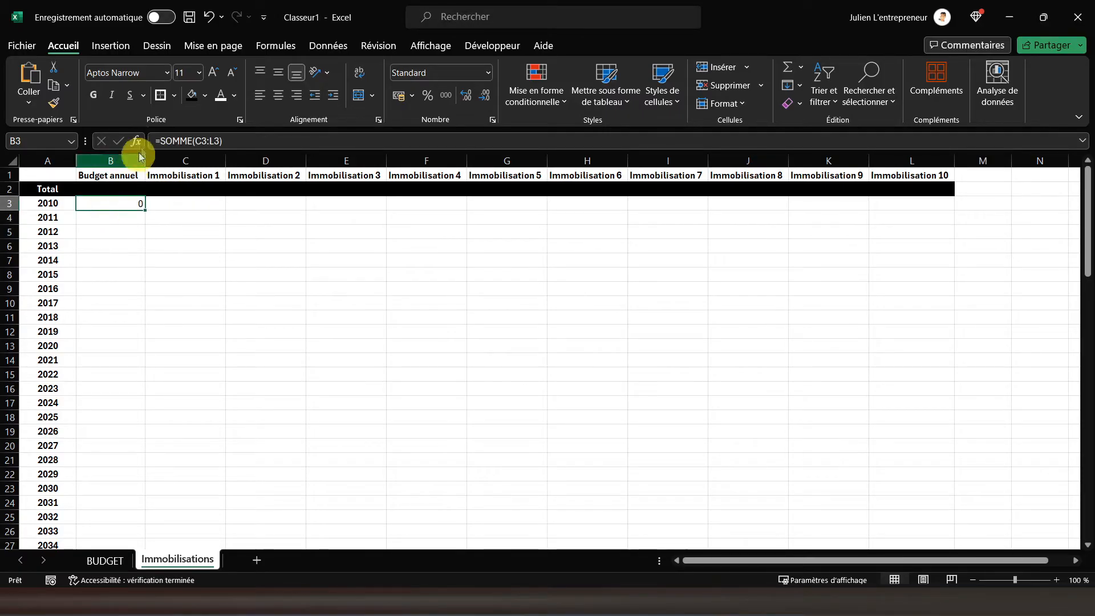
click(161, 141)
text(si()
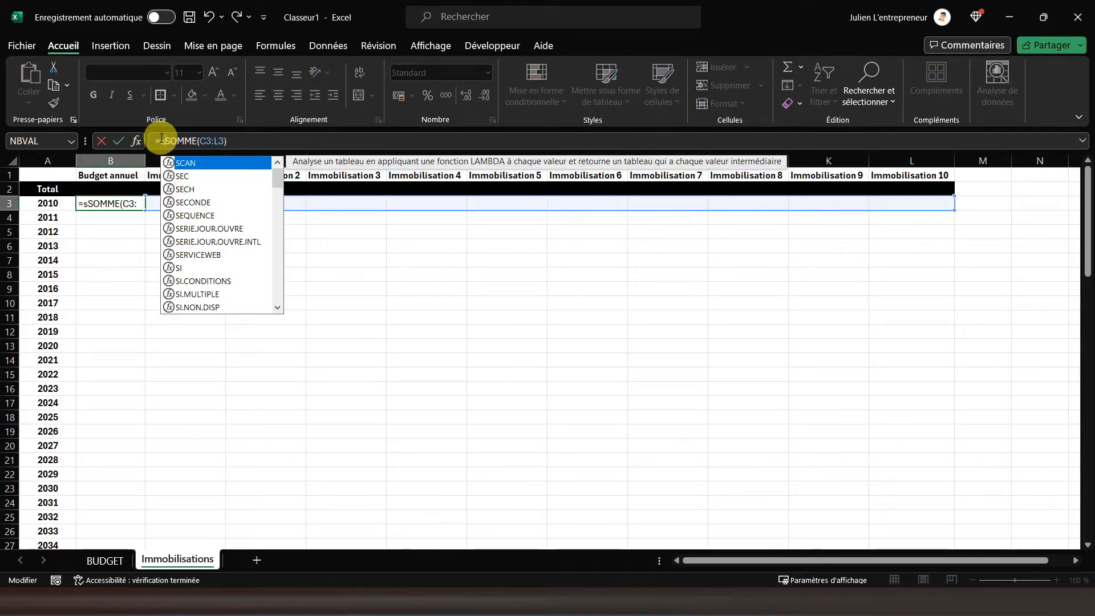
click(40, 204)
text(="";)
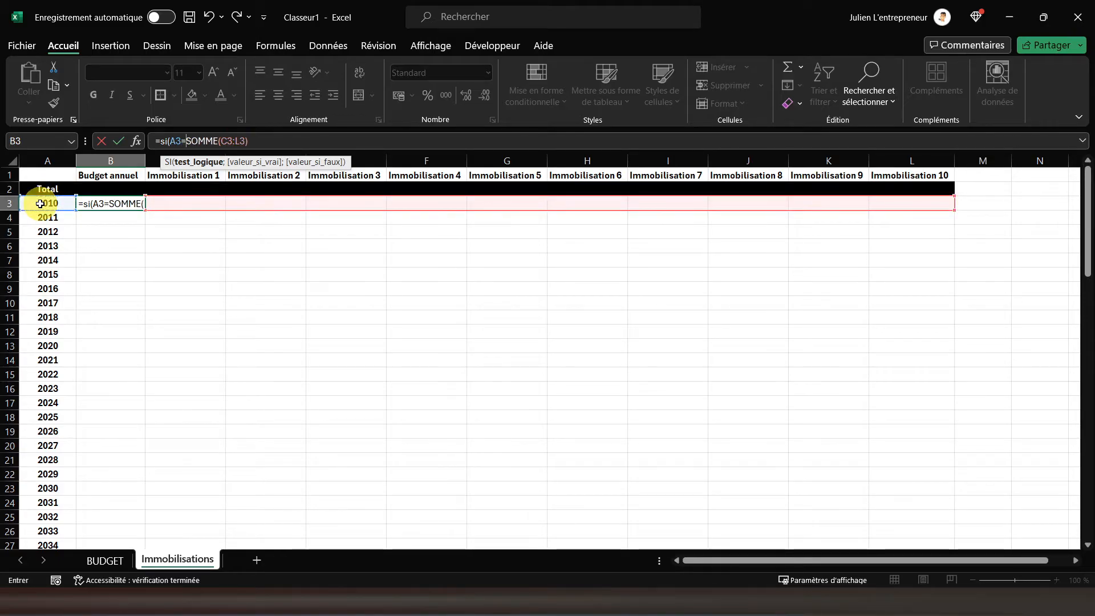
text("";)
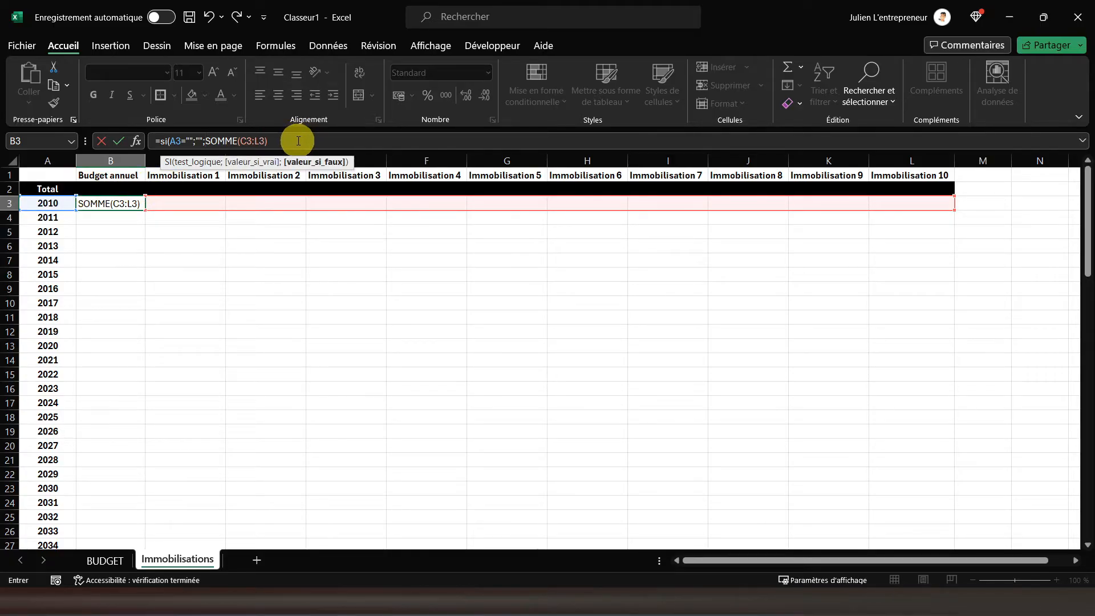
key(Return)
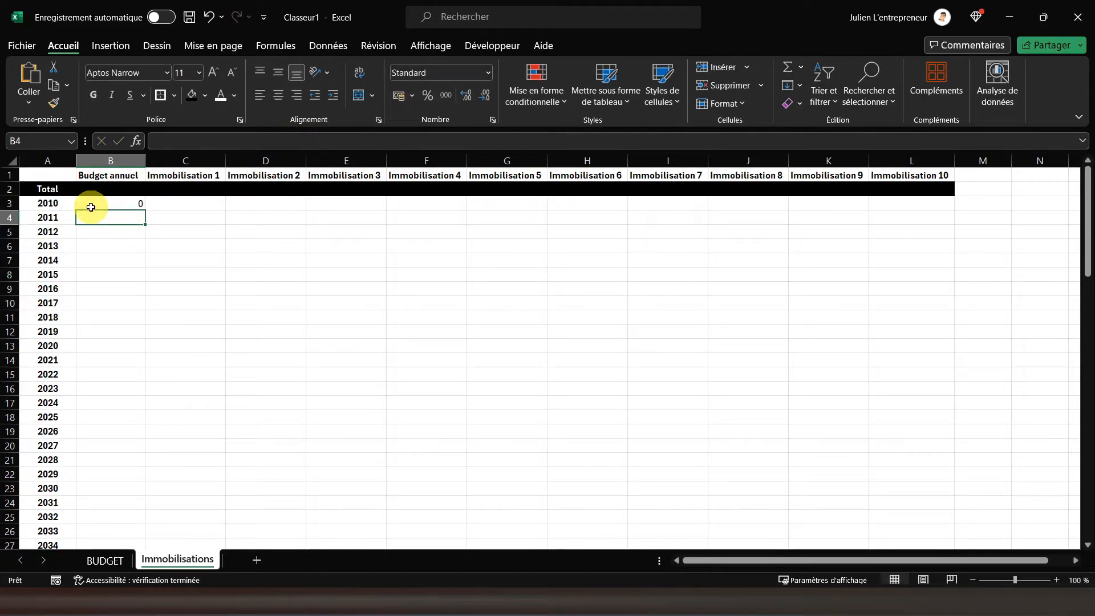
Step: Copy the B3 formula and paste only the formula into B4:B90
click(98, 206)
right_click(97, 205)
click(135, 164)
drag(131, 218, 114, 448)
mouse_move(111, 519)
mouse_down()
mouse_move(102, 556)
mouse_move(103, 511)
mouse_move(102, 557)
mouse_move(107, 501)
mouse_up()
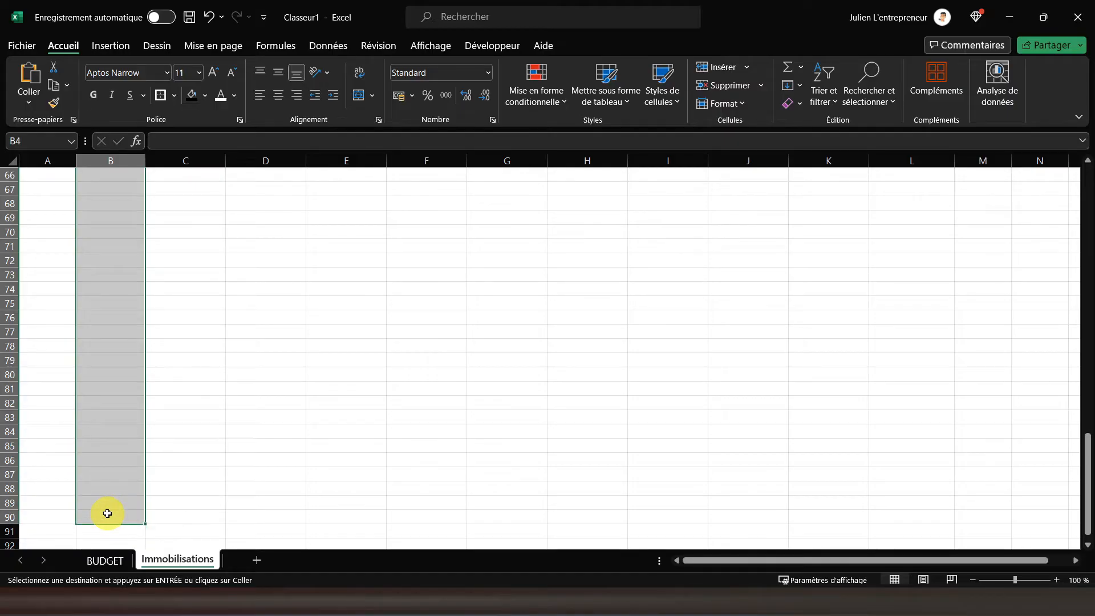
scroll(345, 379, up, 13)
scroll(345, 379, up, 9)
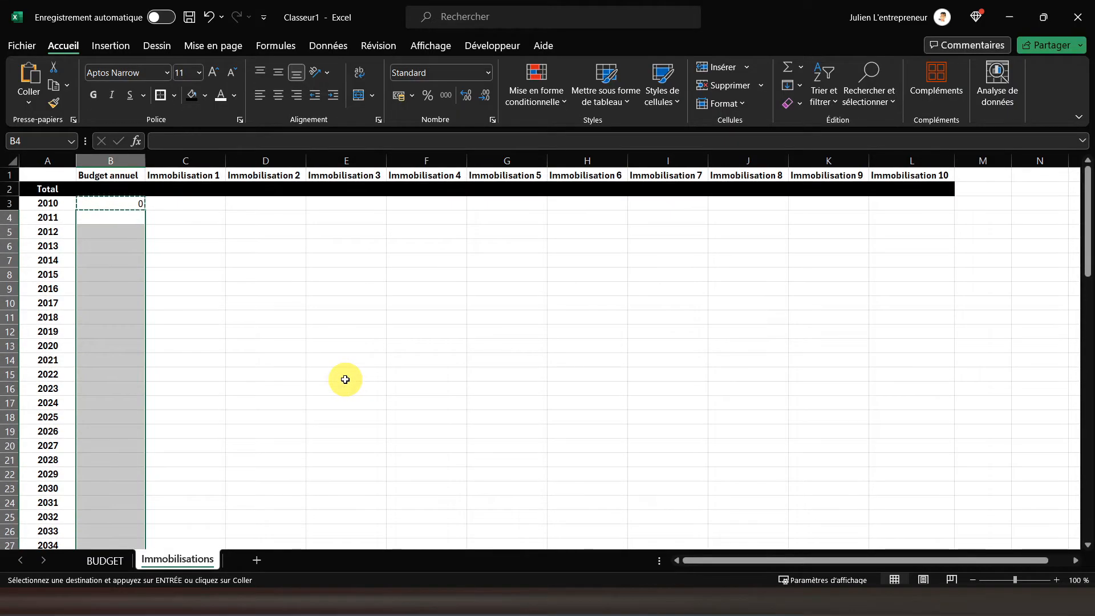
right_click(112, 226)
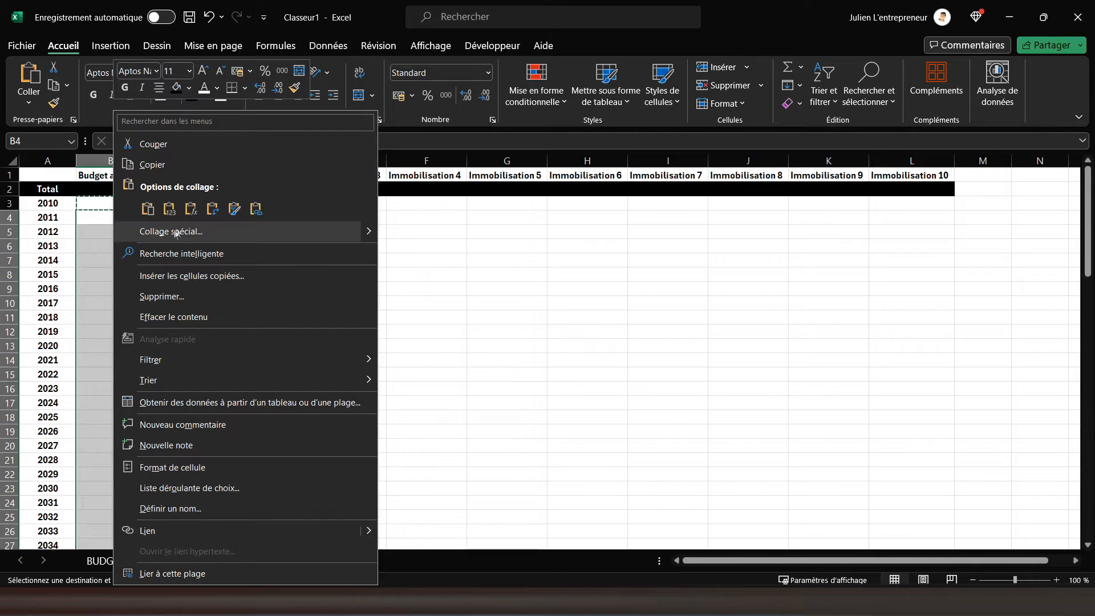
click(190, 212)
scroll(122, 362, down, 12)
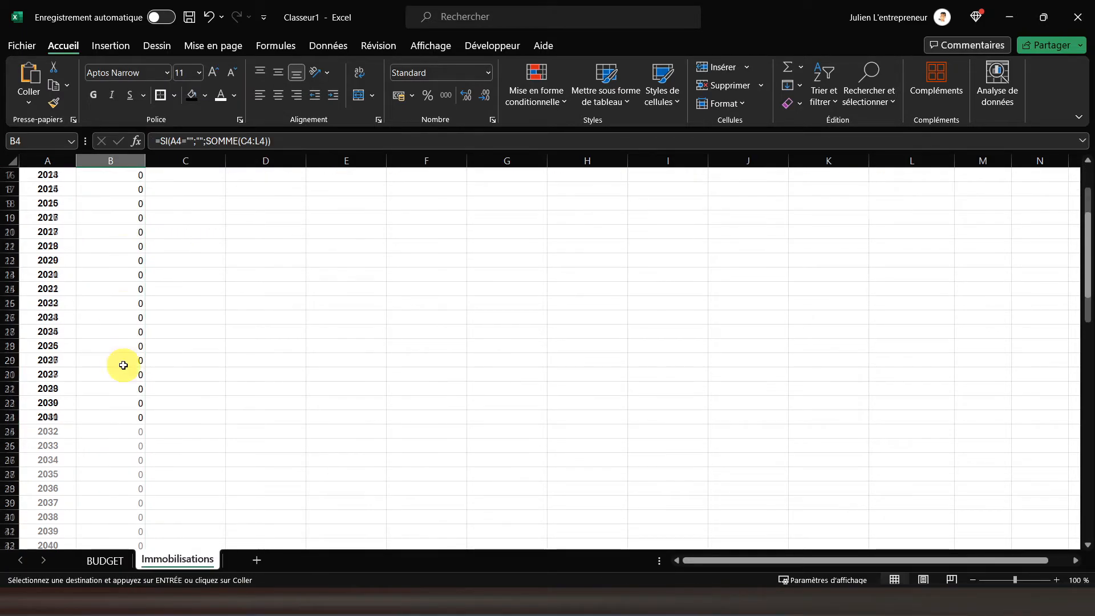
scroll(123, 365, up, 8)
scroll(123, 365, up, 4)
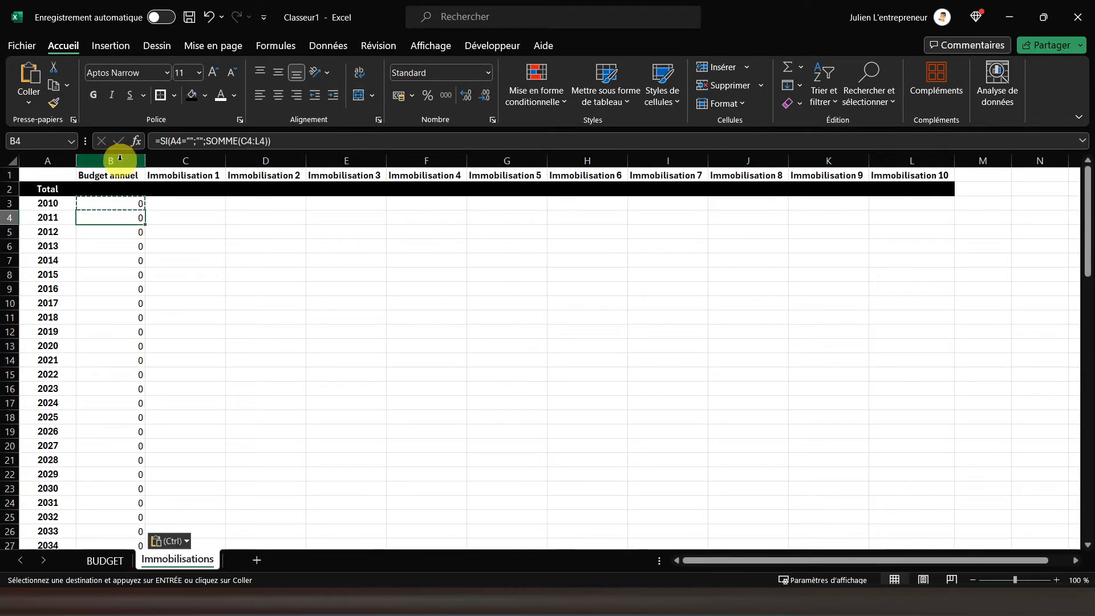
Step: Format column B with the euro accounting format and make it bold
click(114, 161)
click(397, 96)
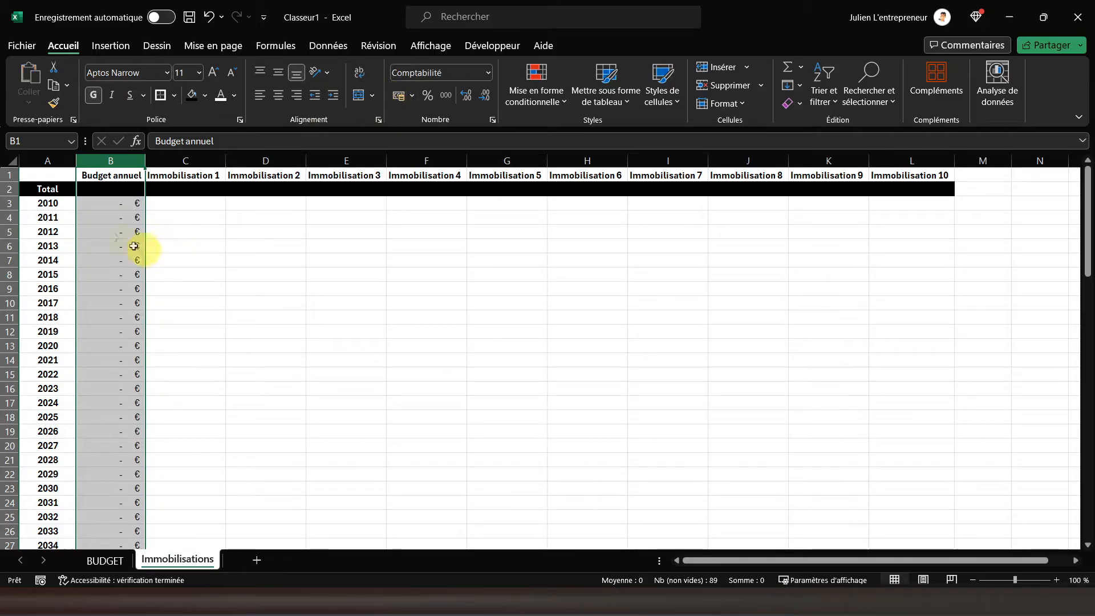
click(112, 229)
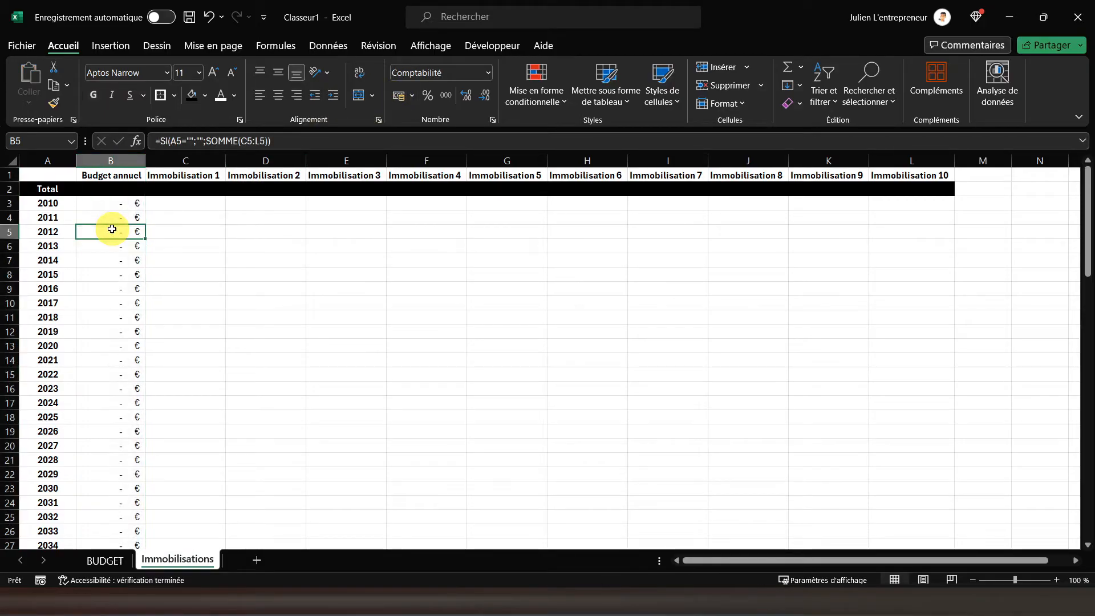
click(94, 160)
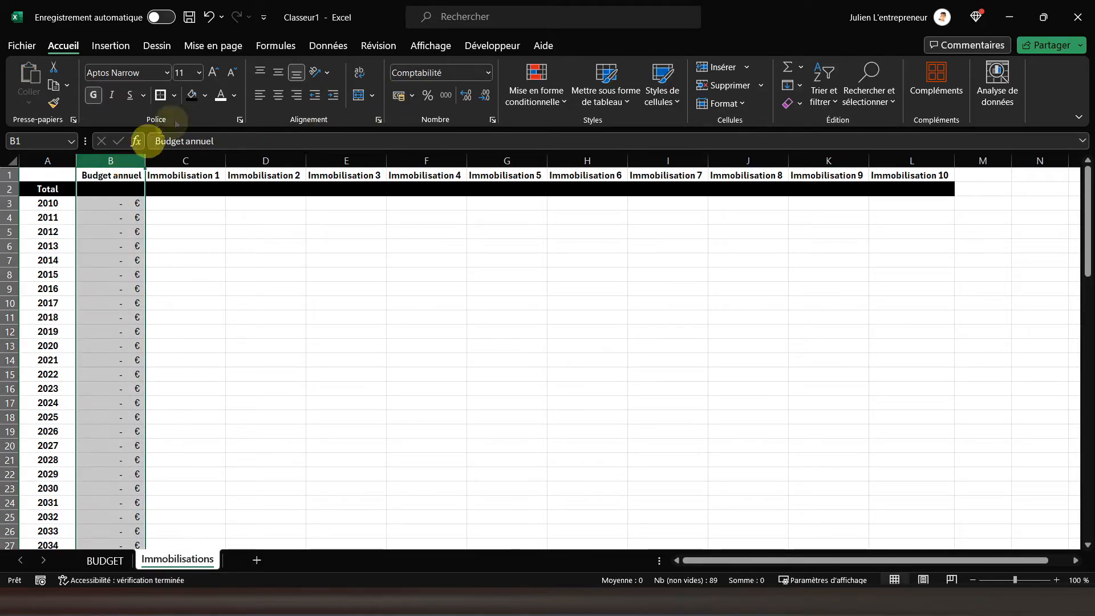
click(99, 97)
click(99, 204)
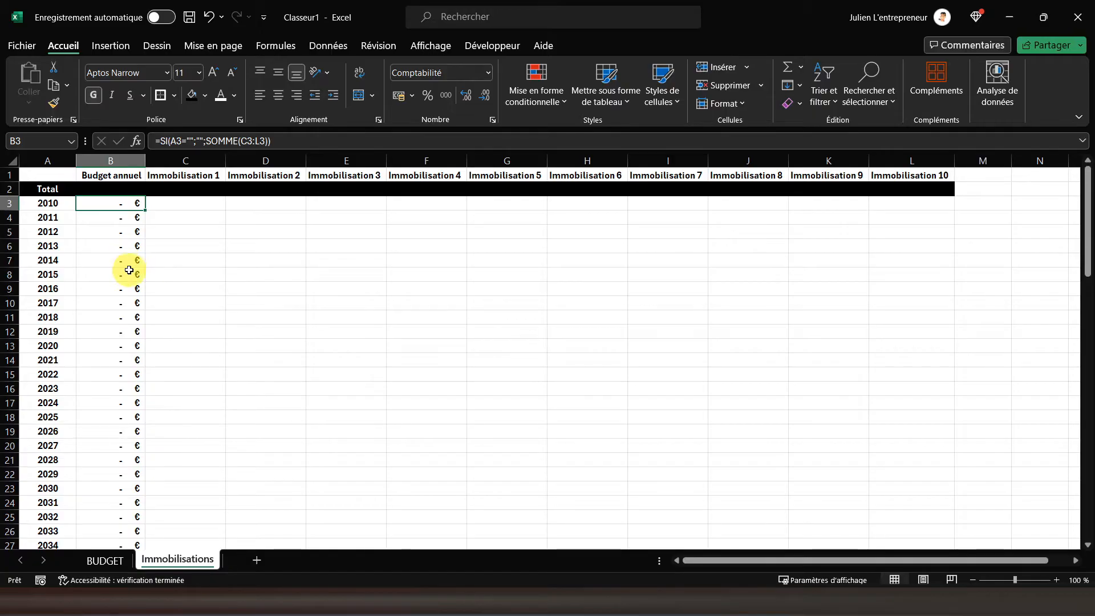
Step: Enter =SOMME(C3:C90) in C2 as the total for Immobilisation 1
click(132, 191)
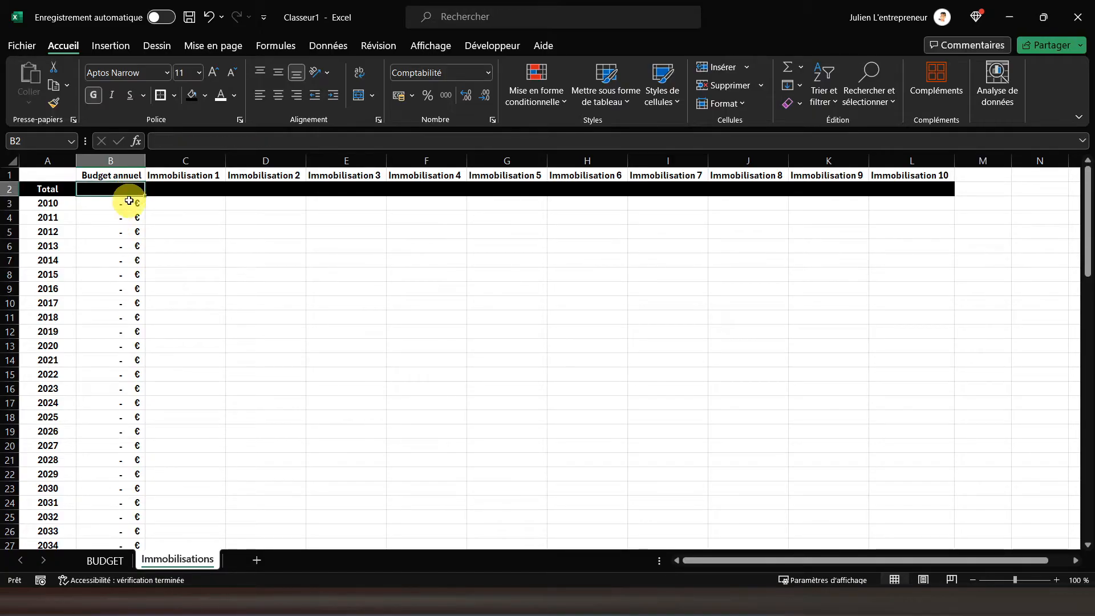
click(132, 204)
click(202, 187)
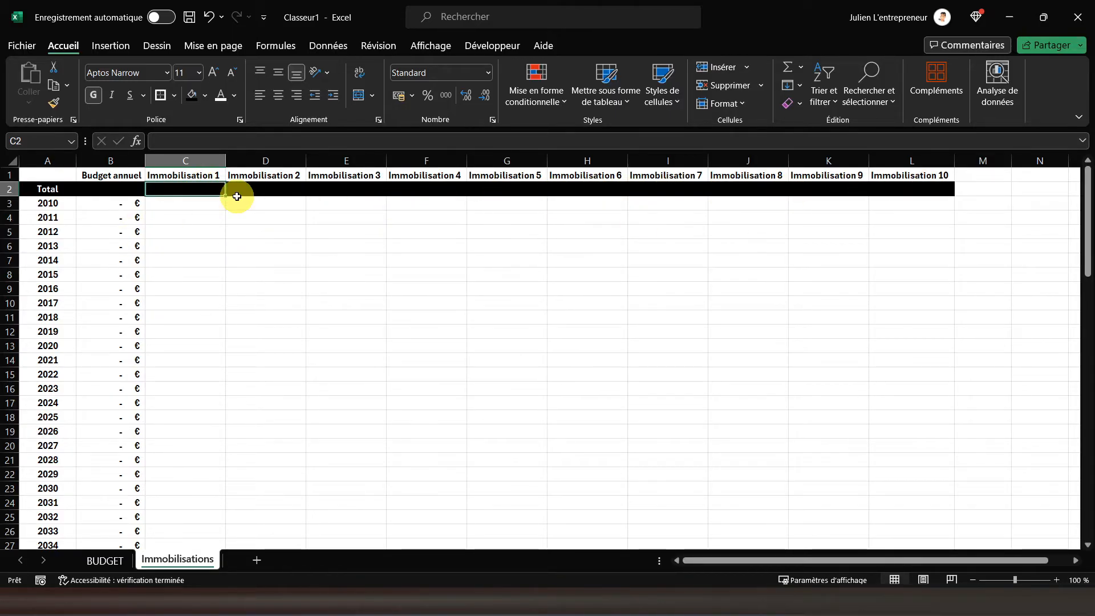
click(786, 69)
drag(161, 208, 165, 231)
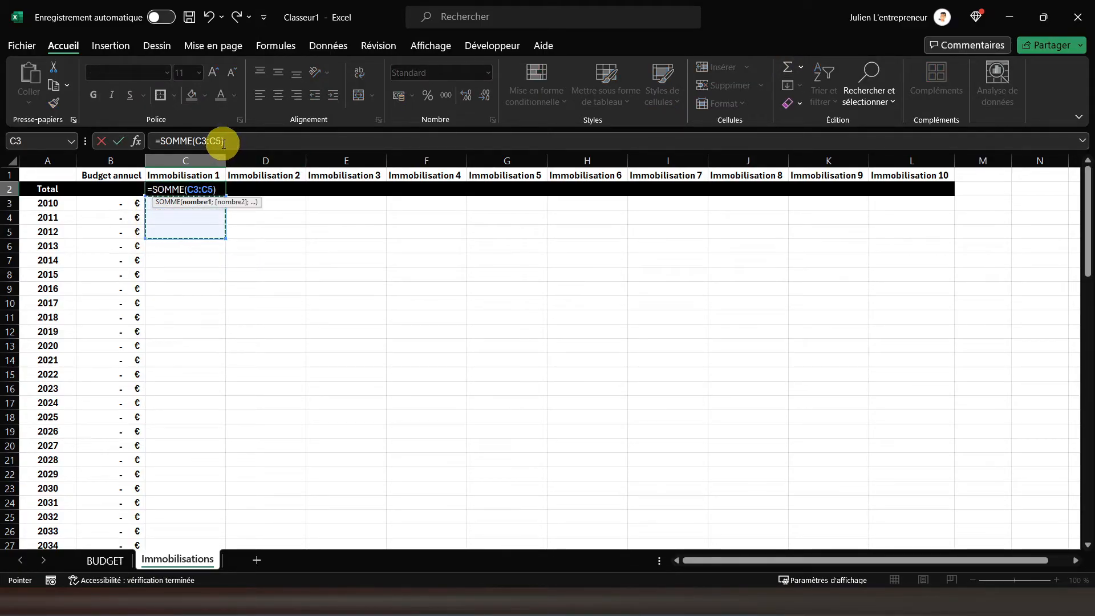
click(224, 144)
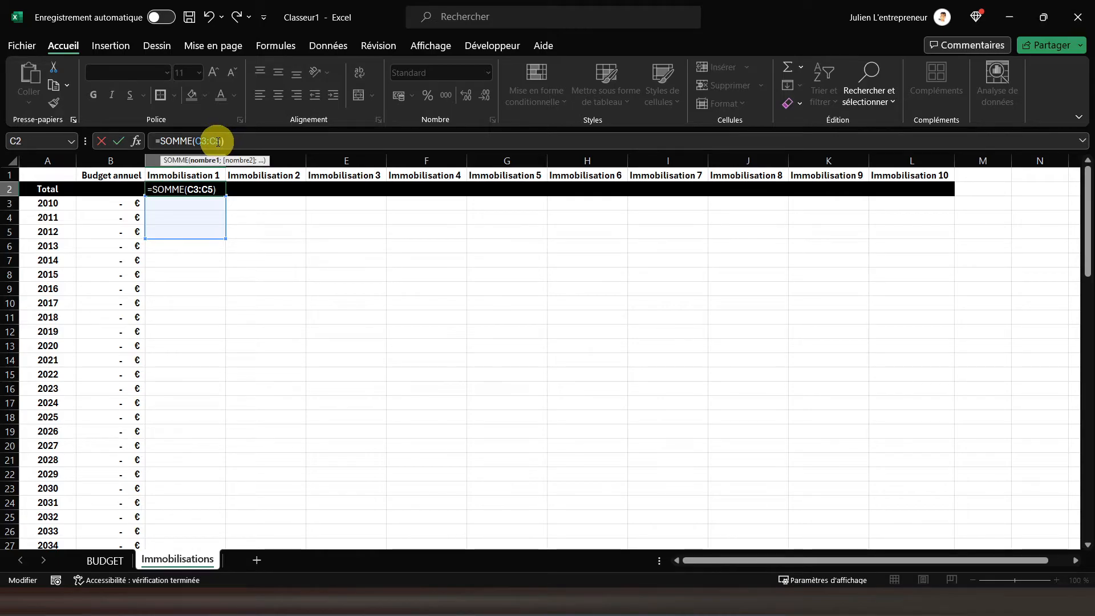
key(BackSpace)
text(90)
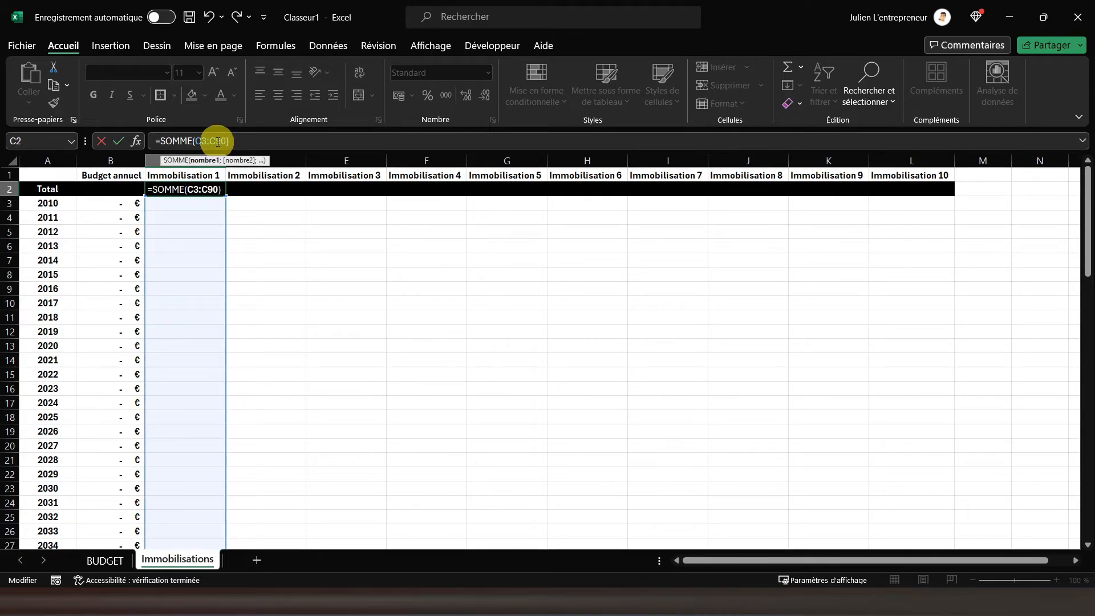
key(Return)
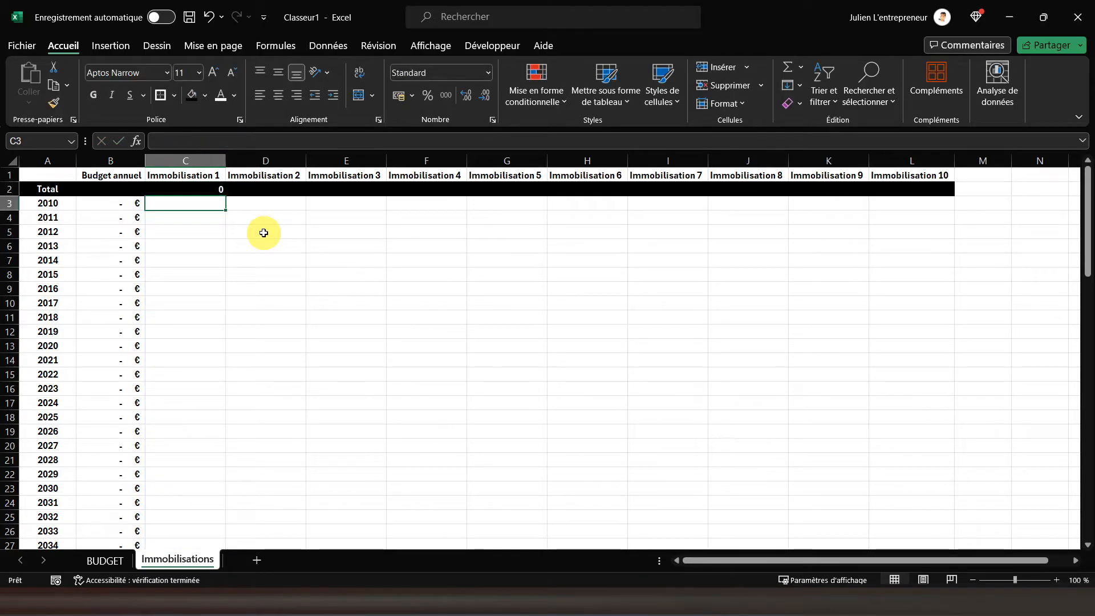
Step: Fill the C2 total across to L2 and apply the euro accounting format to C2:L2
click(221, 193)
drag(222, 194, 930, 183)
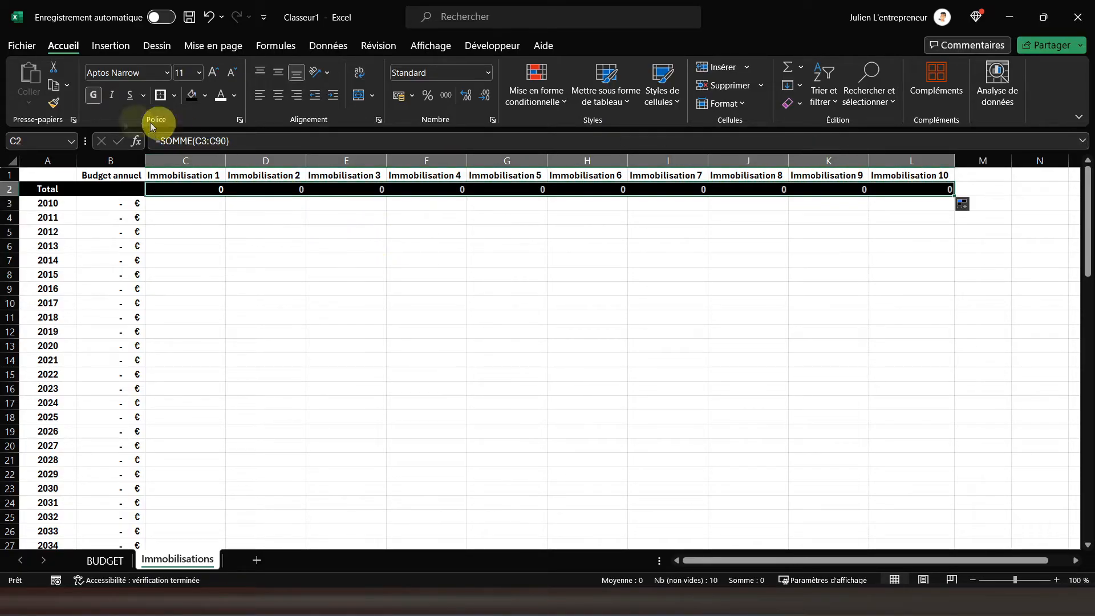
click(399, 97)
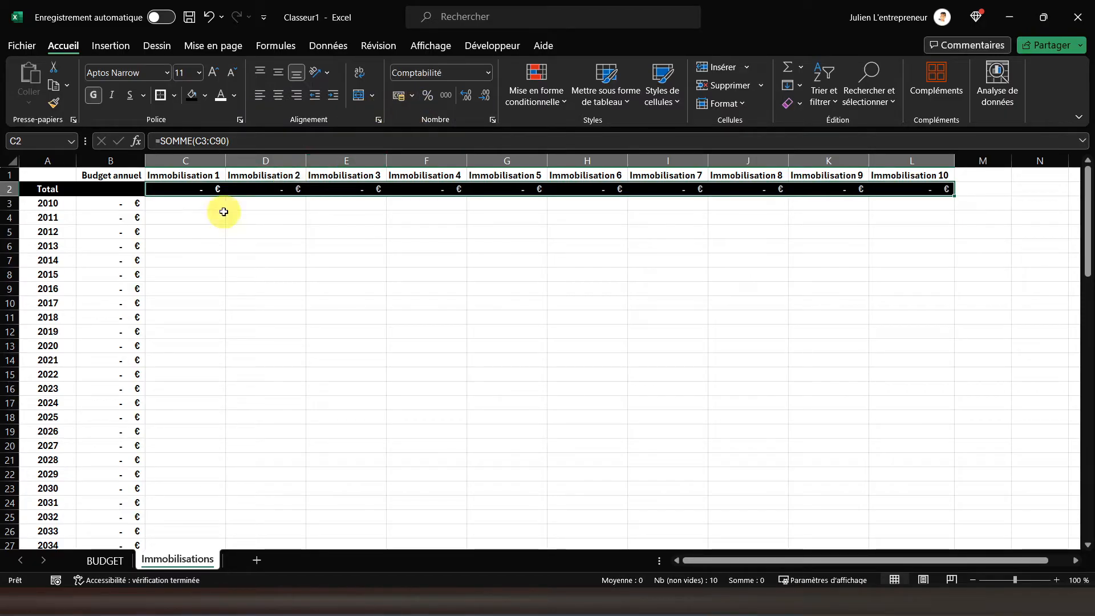
click(194, 288)
click(189, 384)
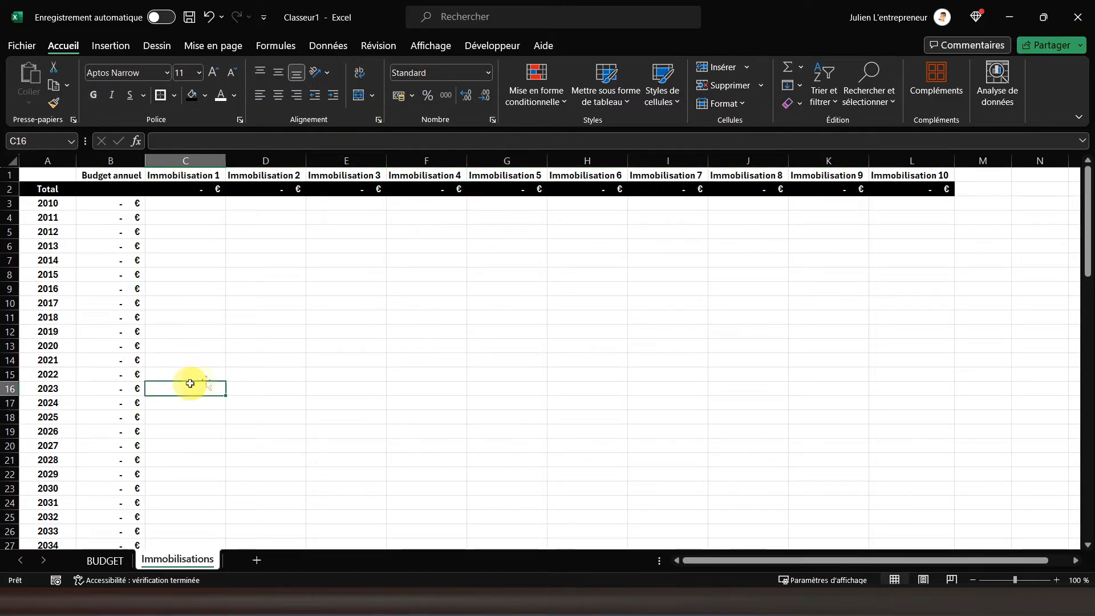
click(334, 361)
click(732, 374)
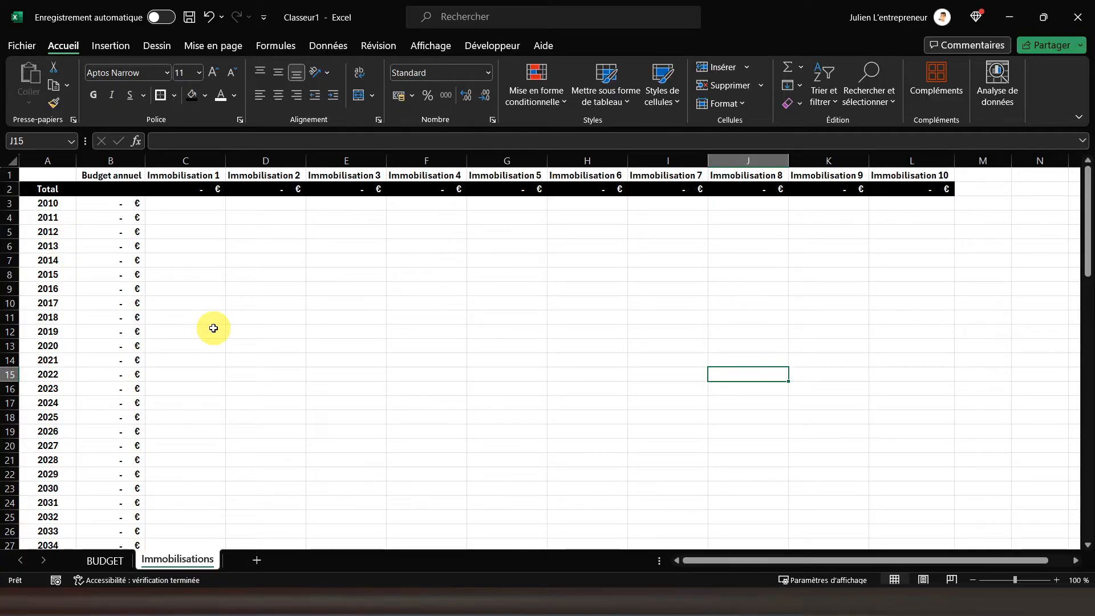
Step: Start a SI formula in C3 of Immobilisations testing whether A3 is less than BUDGET!C2
click(162, 208)
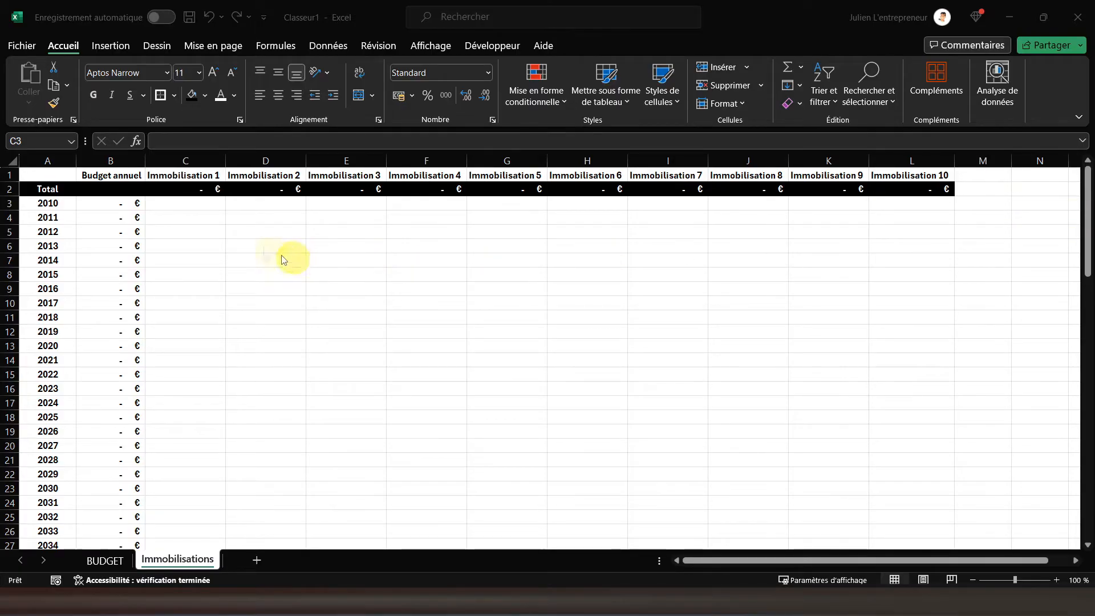
click(174, 207)
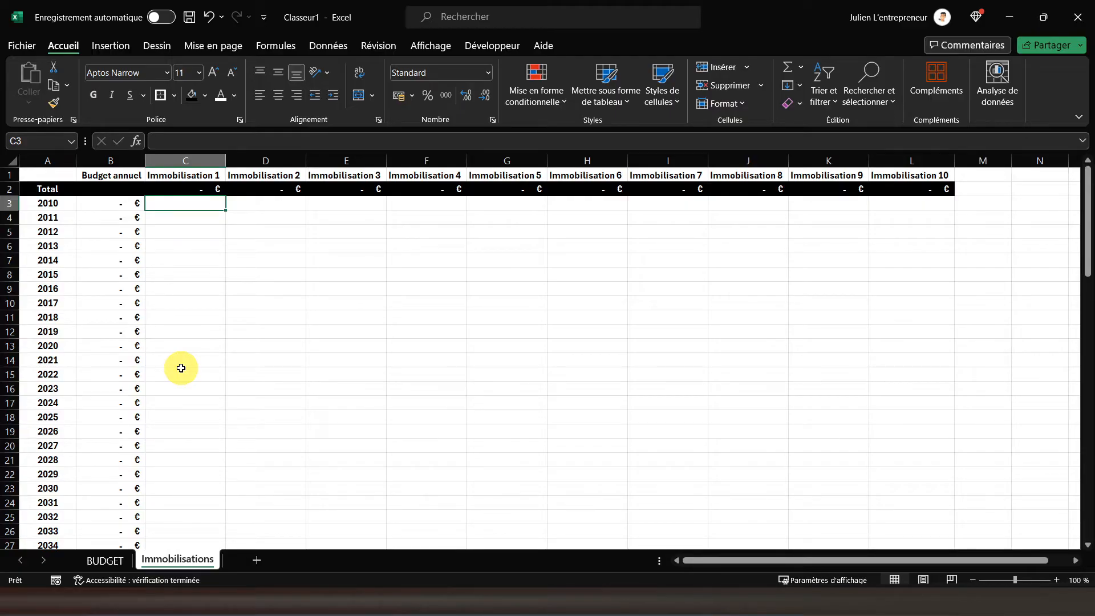
text(=si()
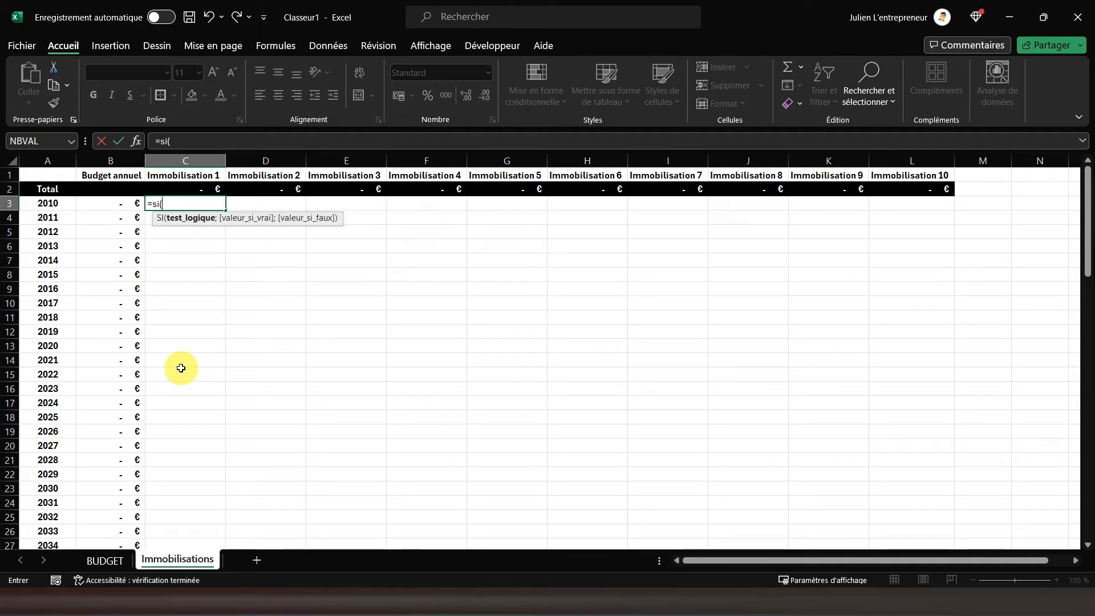
click(50, 203)
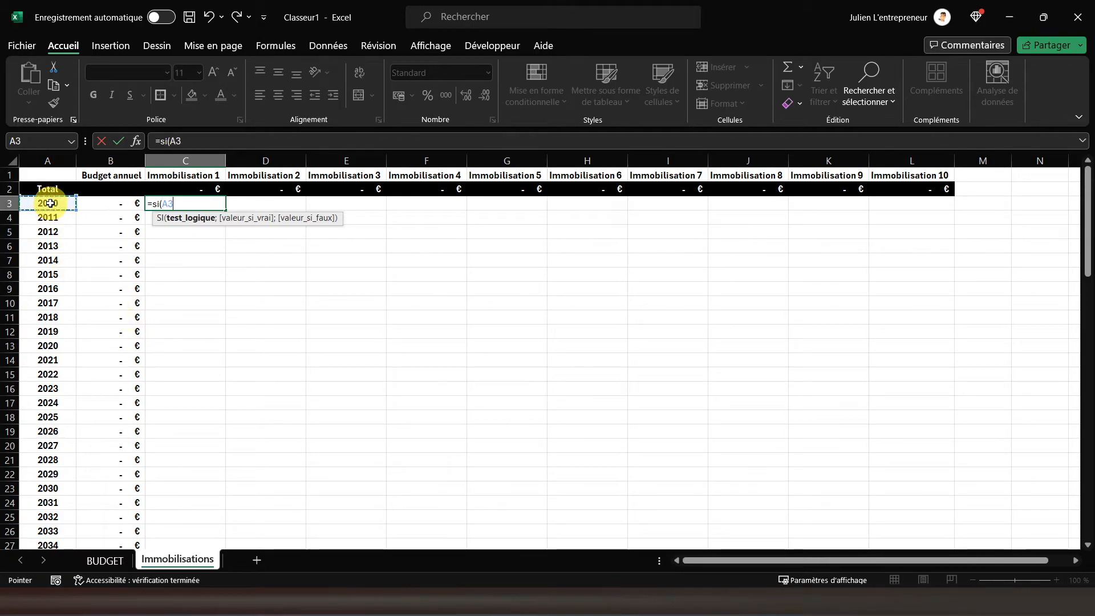
text(<)
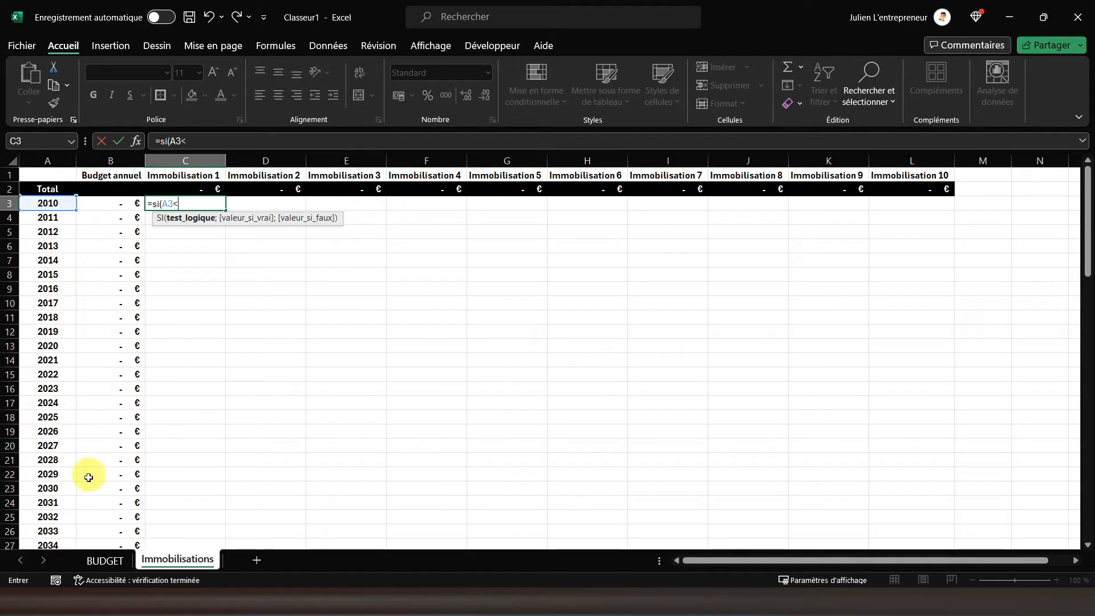
click(103, 563)
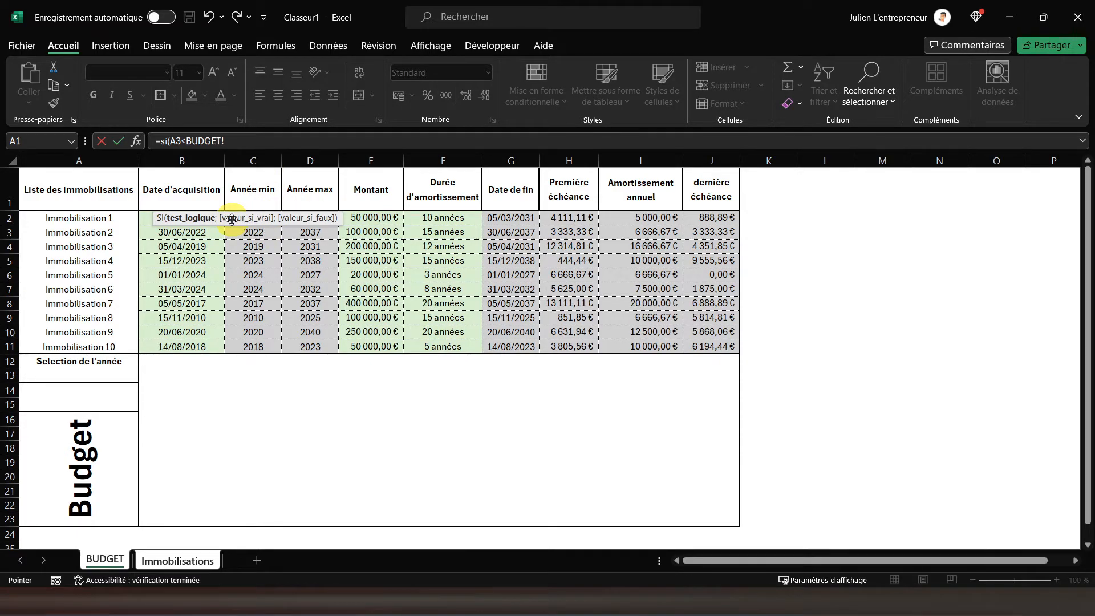
text(C2)
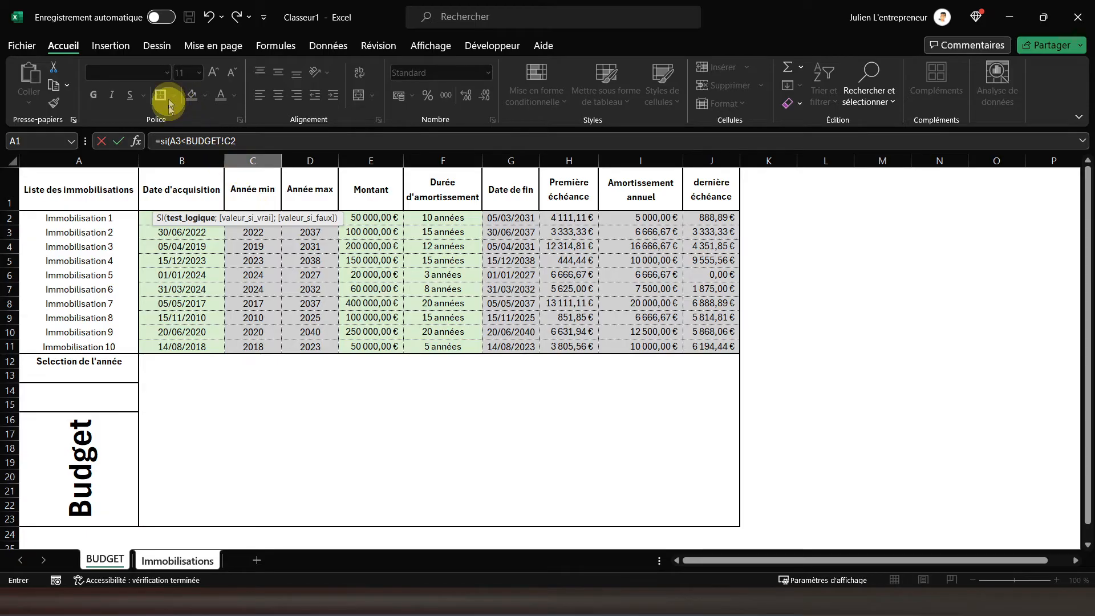
Step: Lock the first test as $A3<BUDGET!$C$2, return "" when true, and begin a nested SI as the false value
click(172, 141)
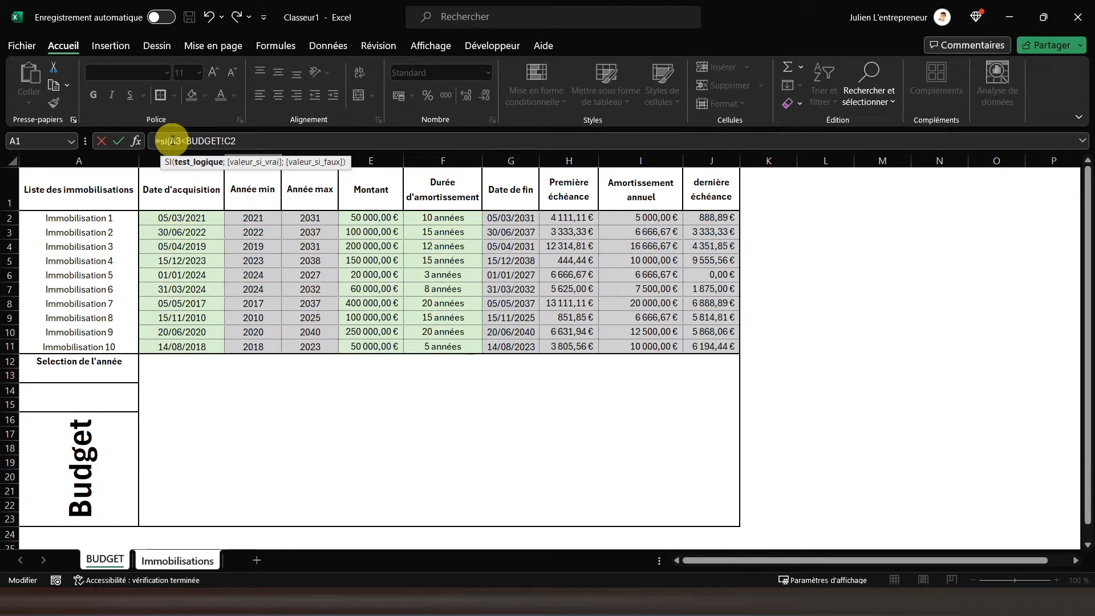
text($)
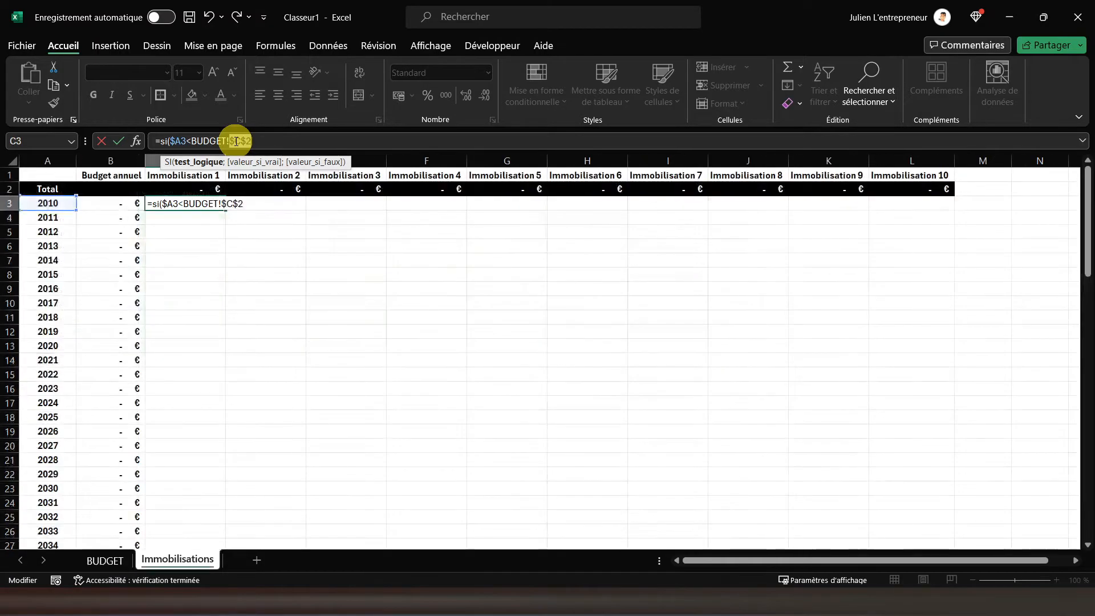
key(F4)
click(265, 140)
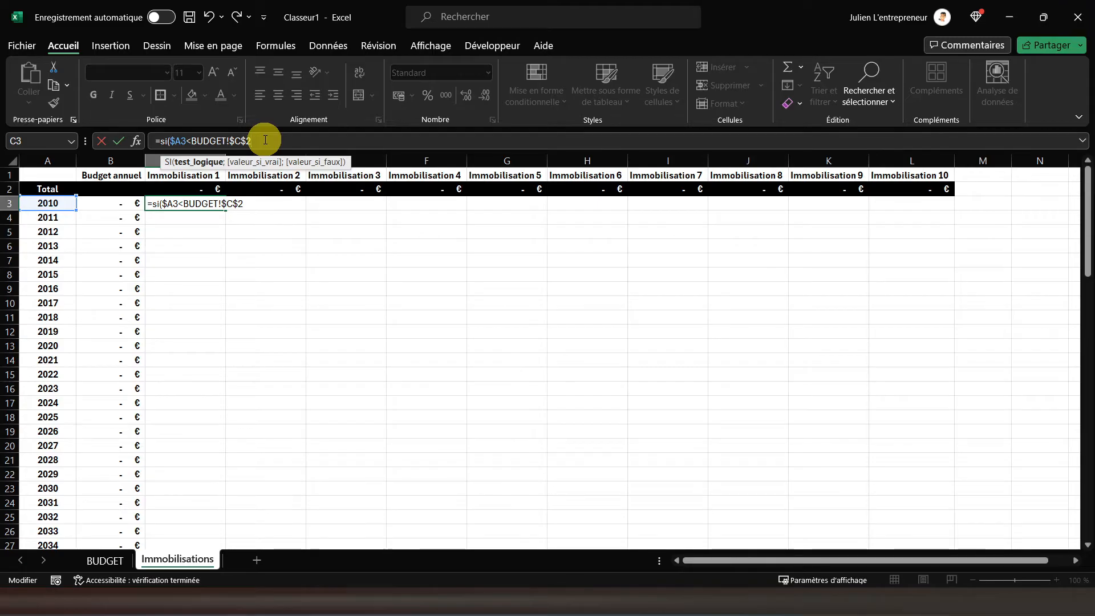
text(;)
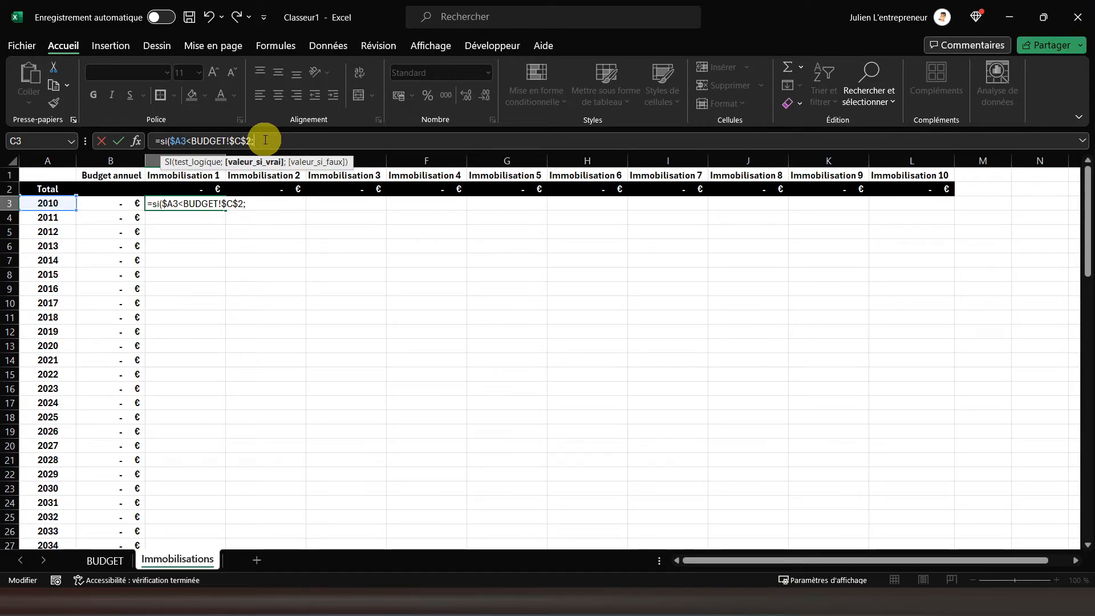
text("";si()
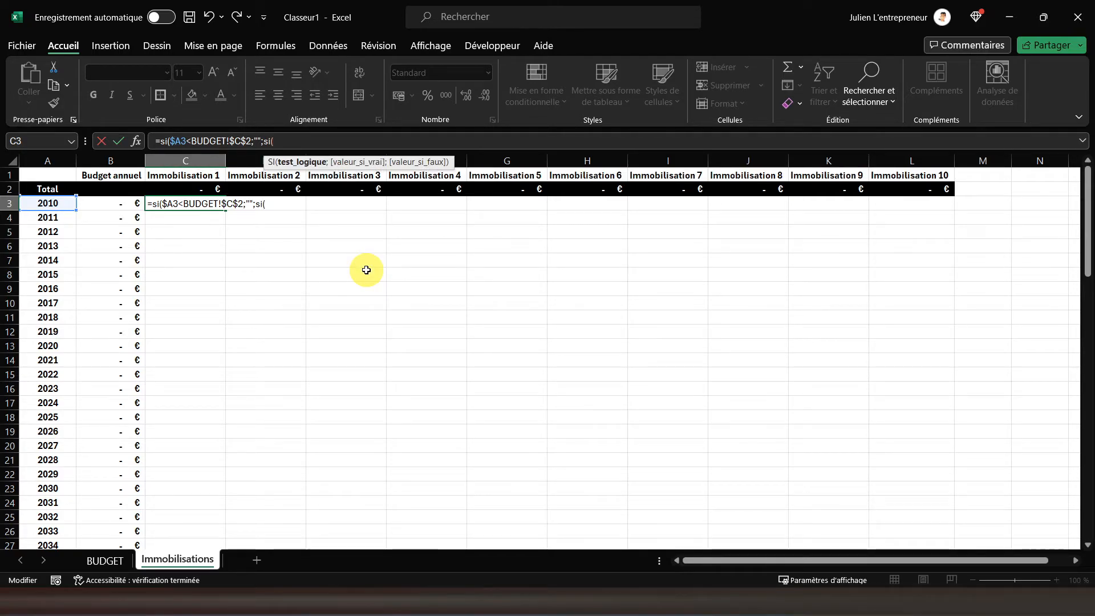
Step: Set the nested SI's test to Immobilisations!$A3=BUDGET!$C$2, with the year column and the minimum-year cell locked
click(39, 203)
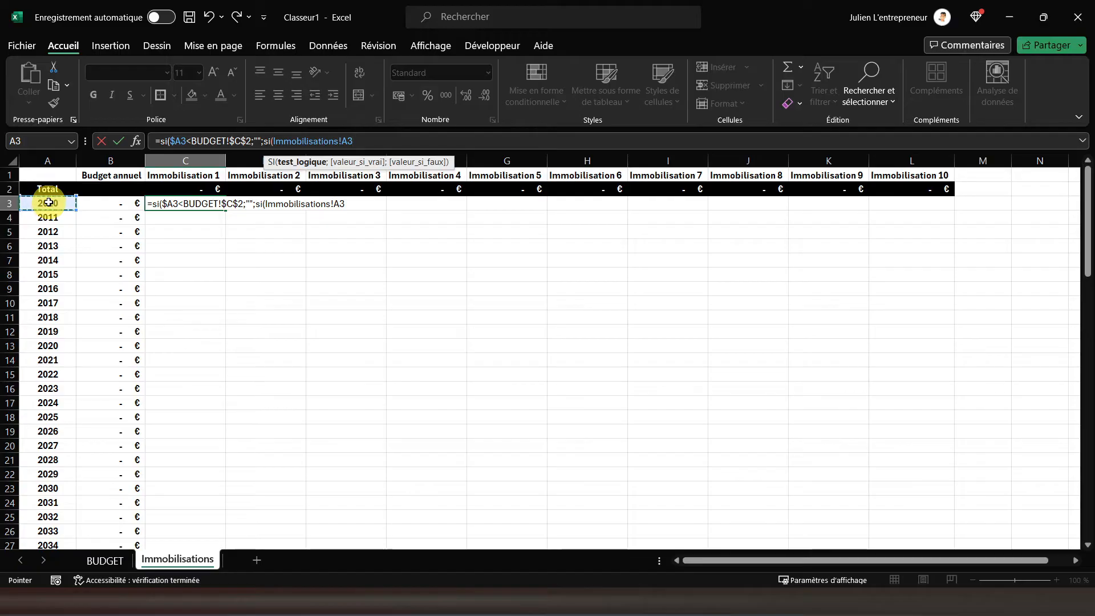
click(275, 141)
click(344, 140)
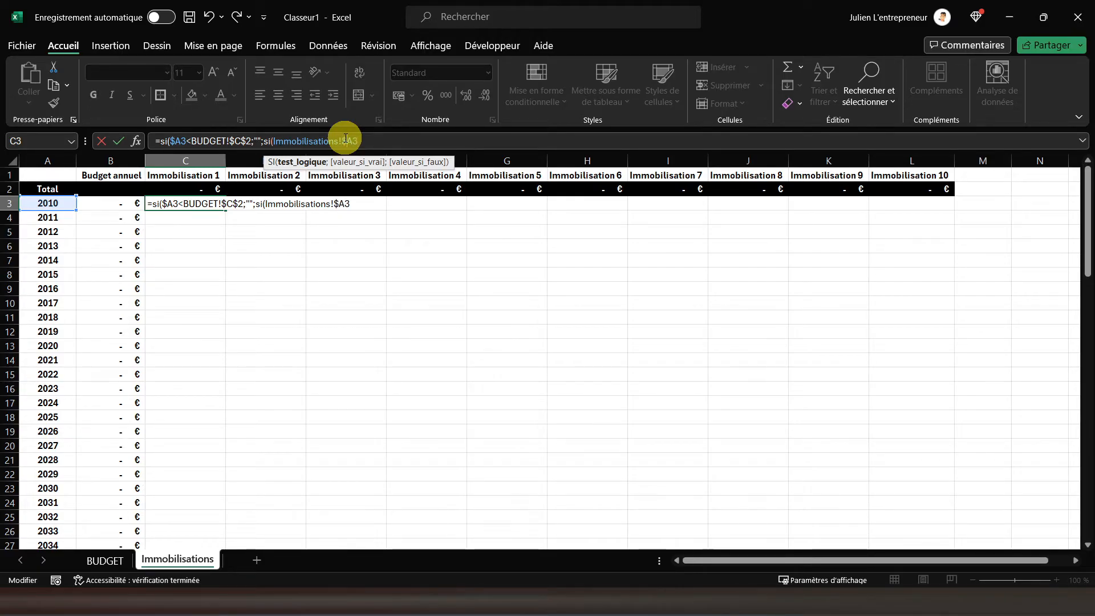
click(371, 143)
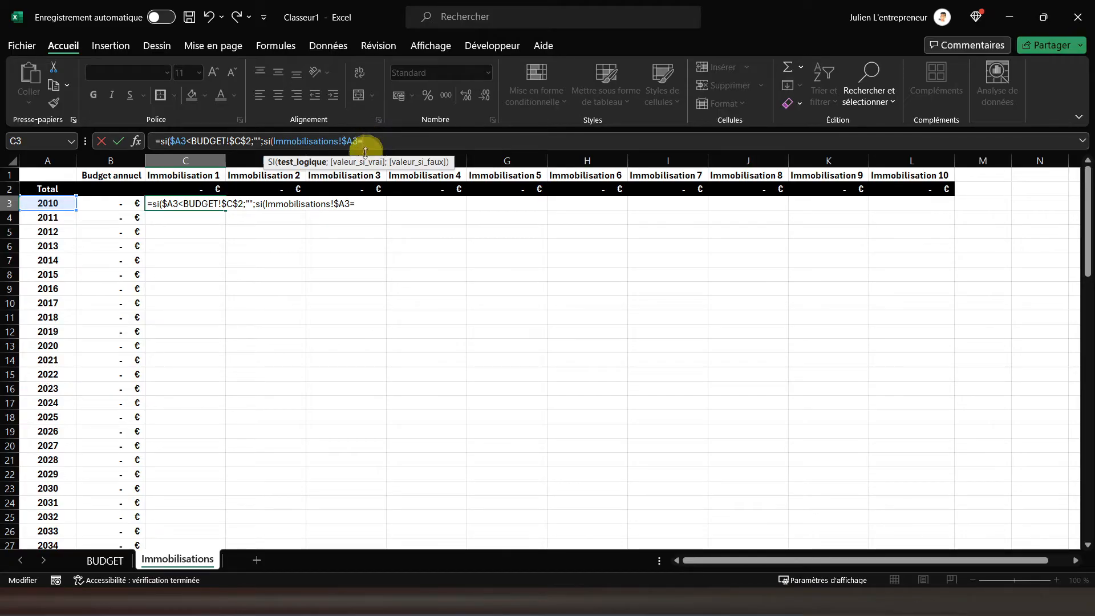
click(107, 558)
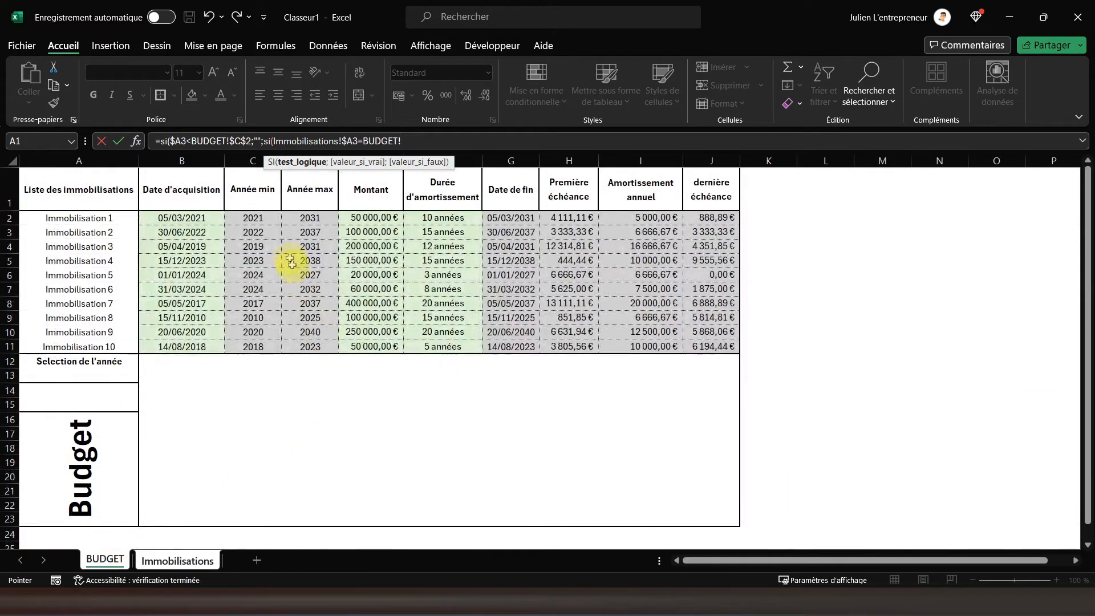
click(252, 218)
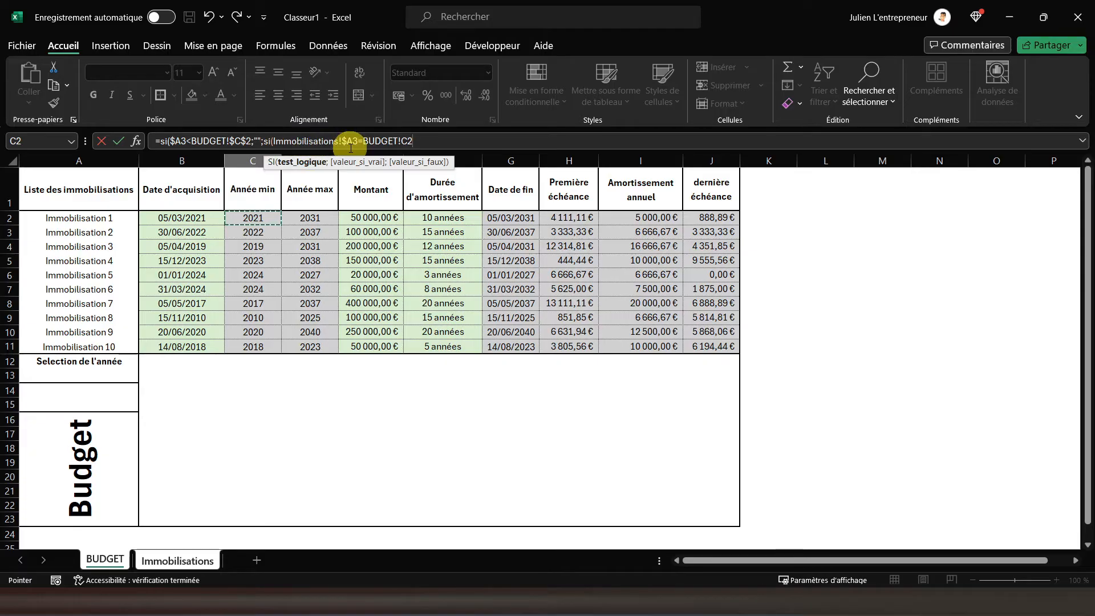
click(410, 141)
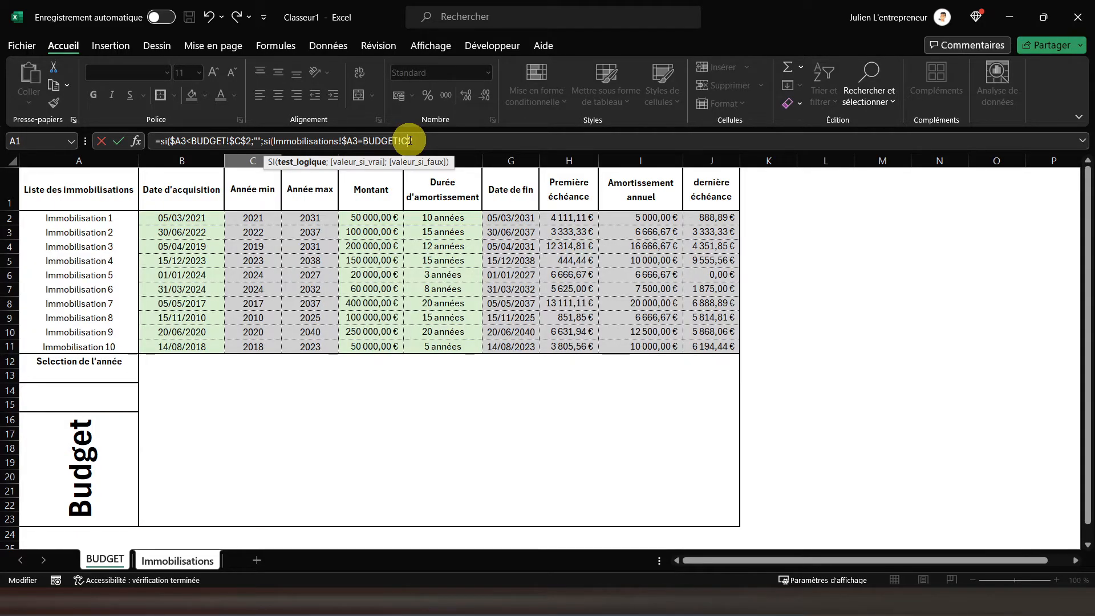
key(F4)
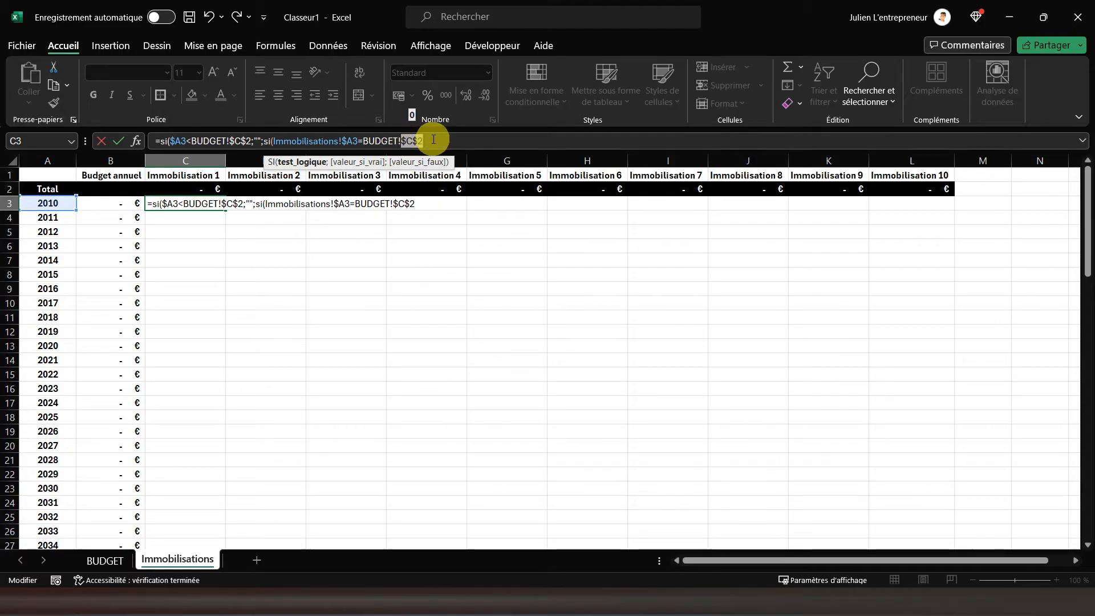
Step: Set the nested SI's value when true to the first instalment, locked as BUDGET!$H$2, and continue to its false value
click(433, 139)
text(;)
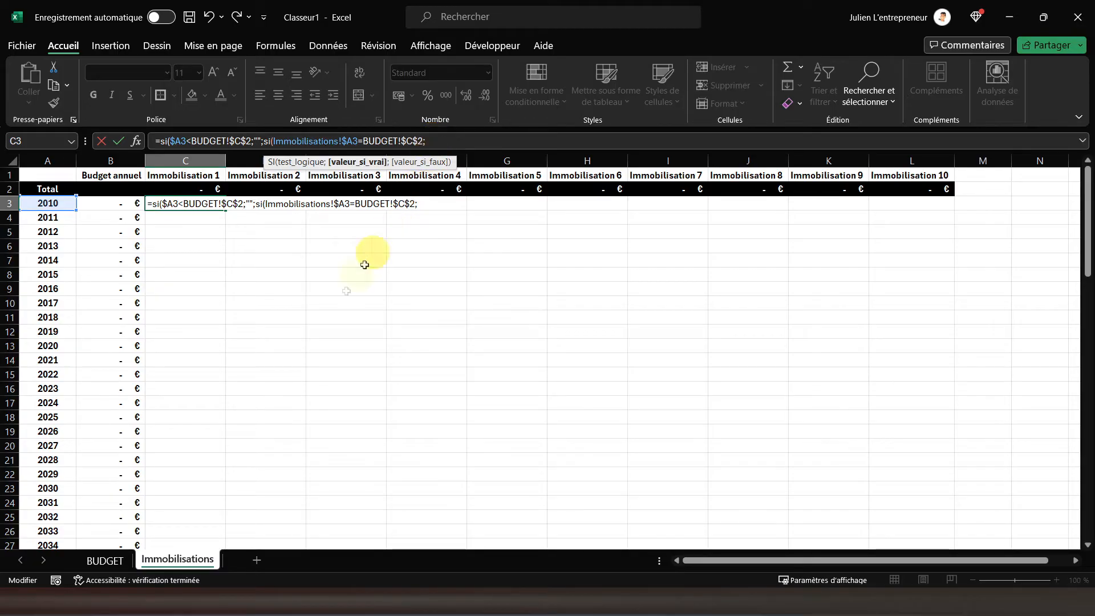
click(114, 561)
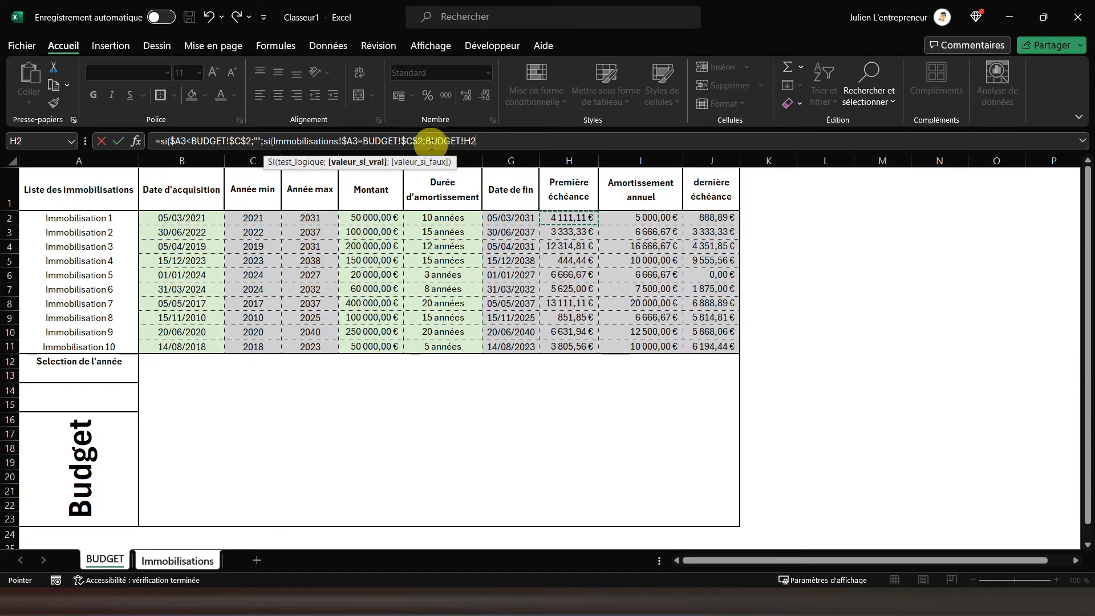
click(473, 143)
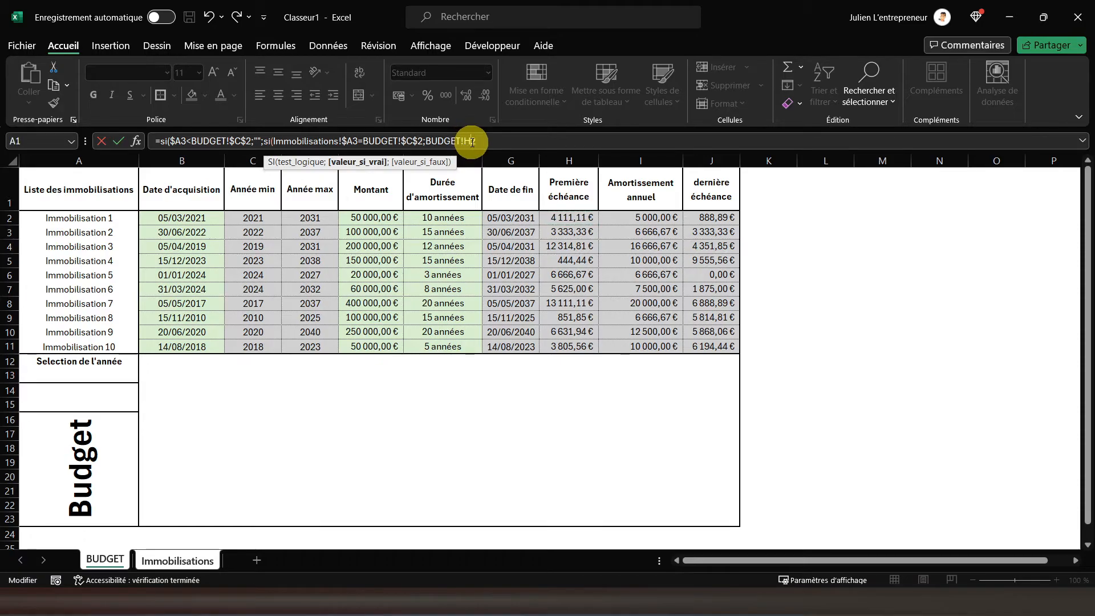
key(F4)
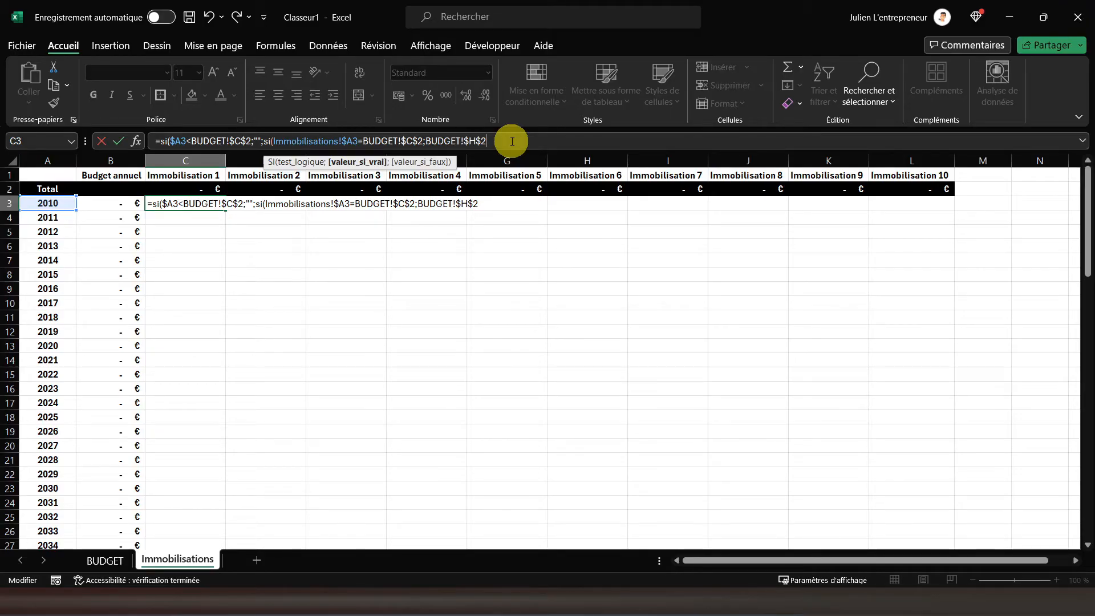
text(;)
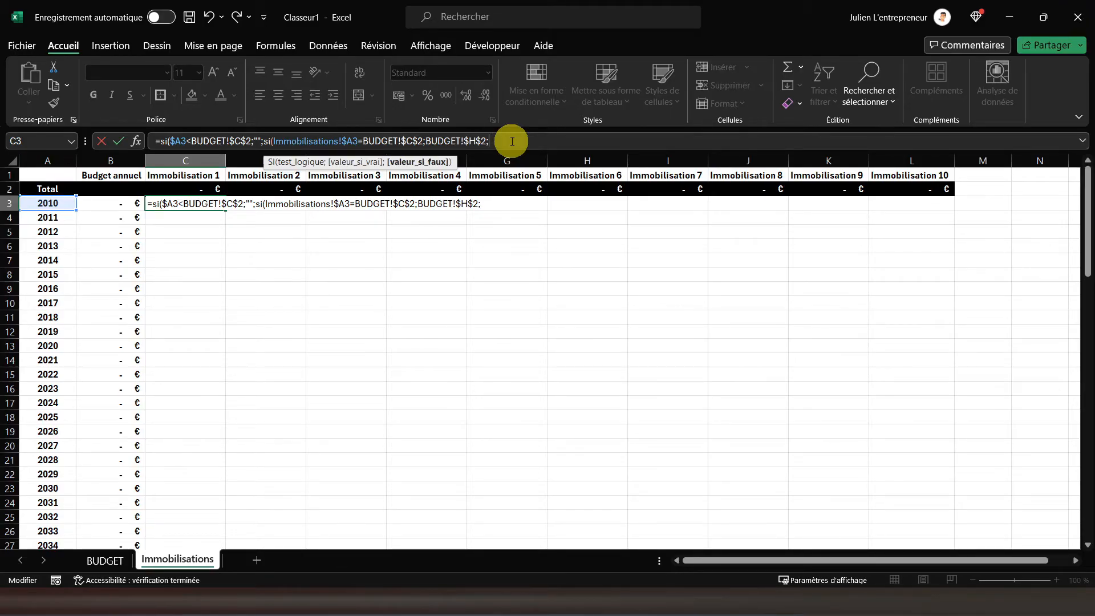
Step: Nest a third SI with an ET function whose first condition is Immobilisations!A3<BUDGET!D2
text(si)
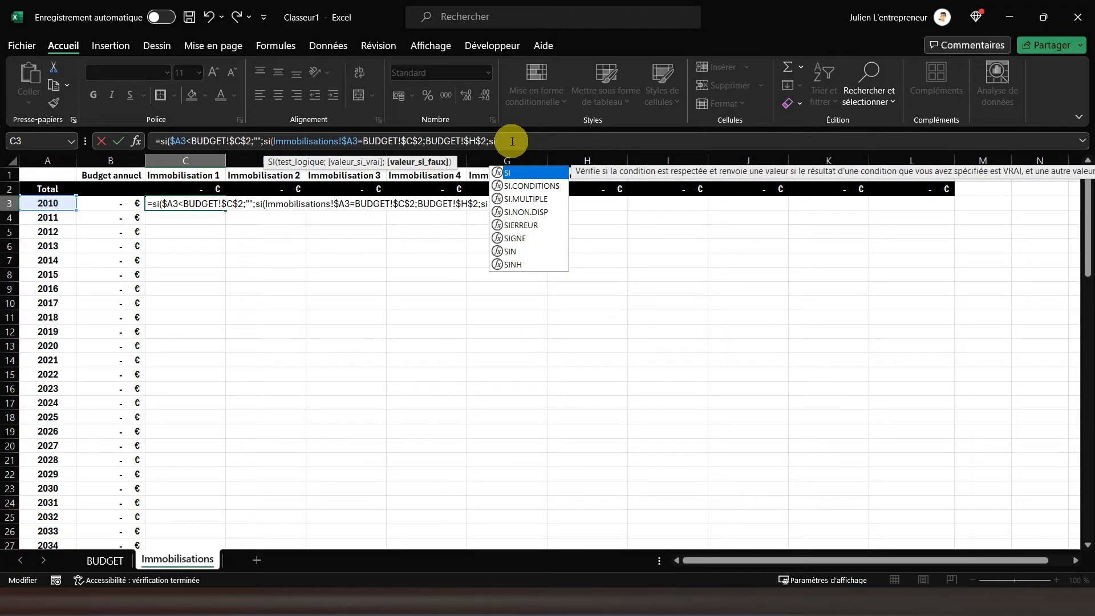
text(()
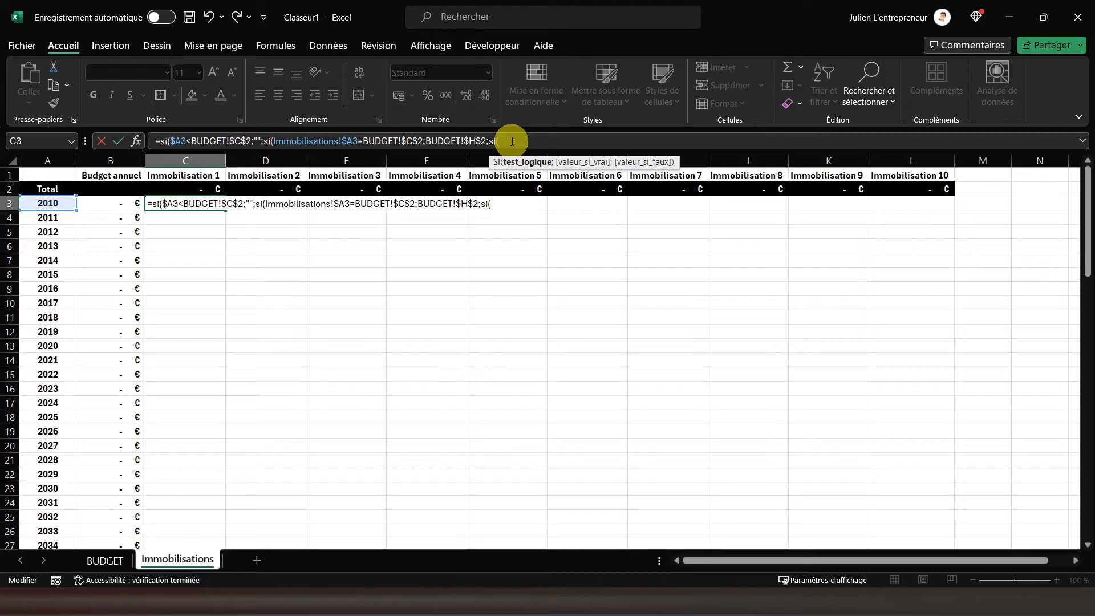
text(et()
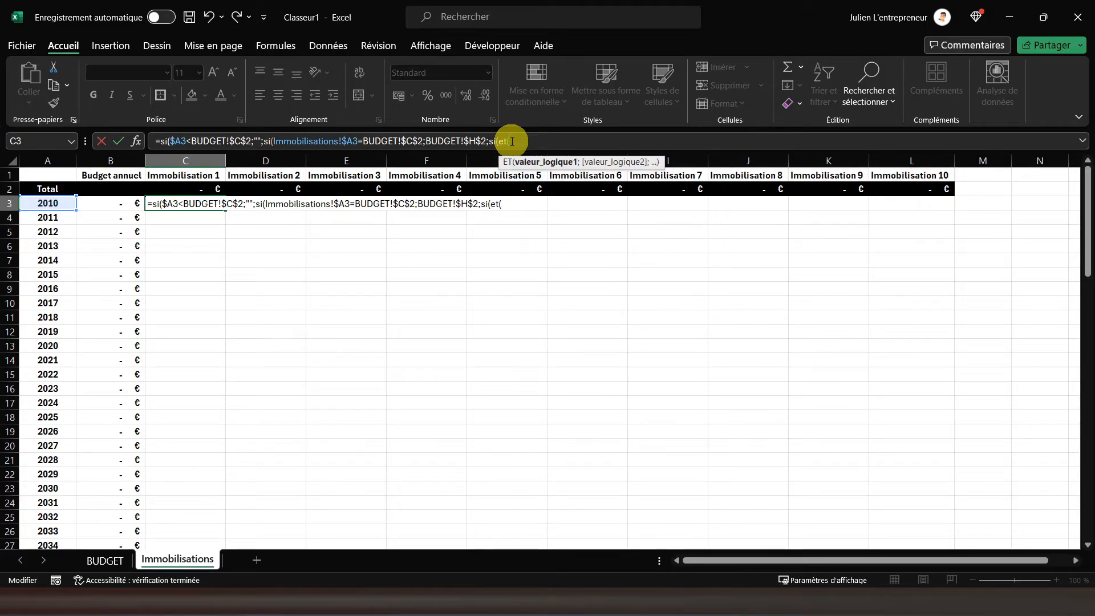
click(47, 207)
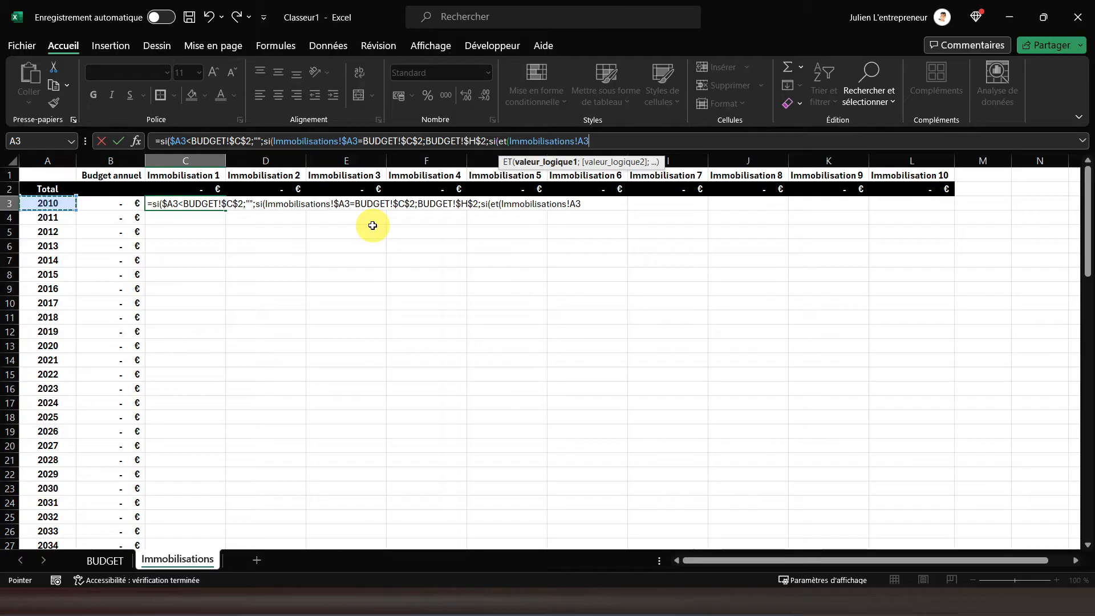
text(<)
click(100, 563)
click(308, 219)
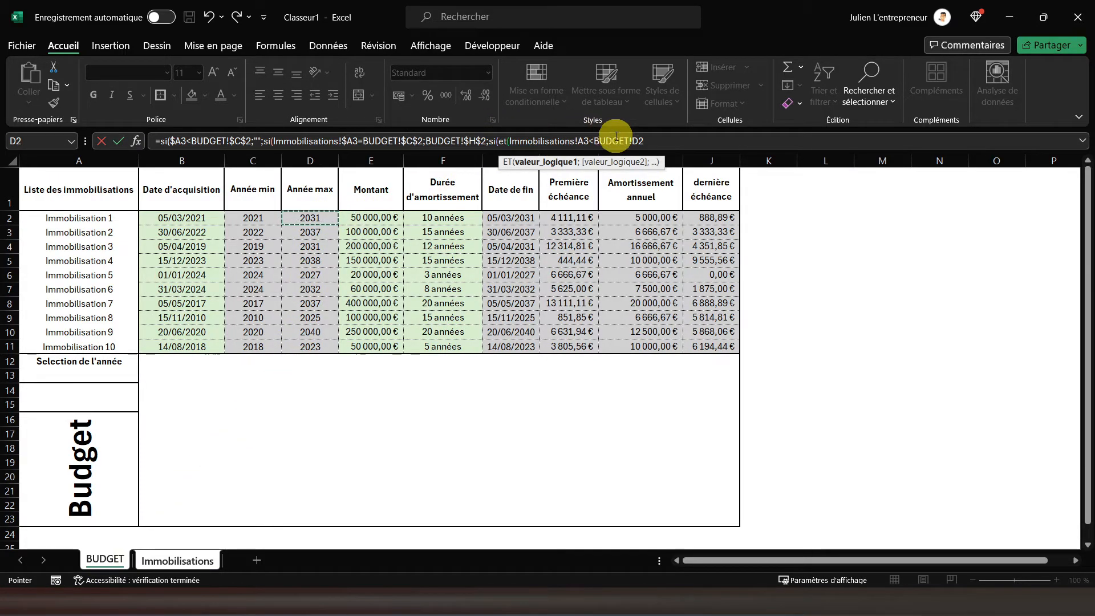
Step: Lock the references of the first ET condition so it reads Immobilisations!$A3<BUDGET!$D$2
click(635, 141)
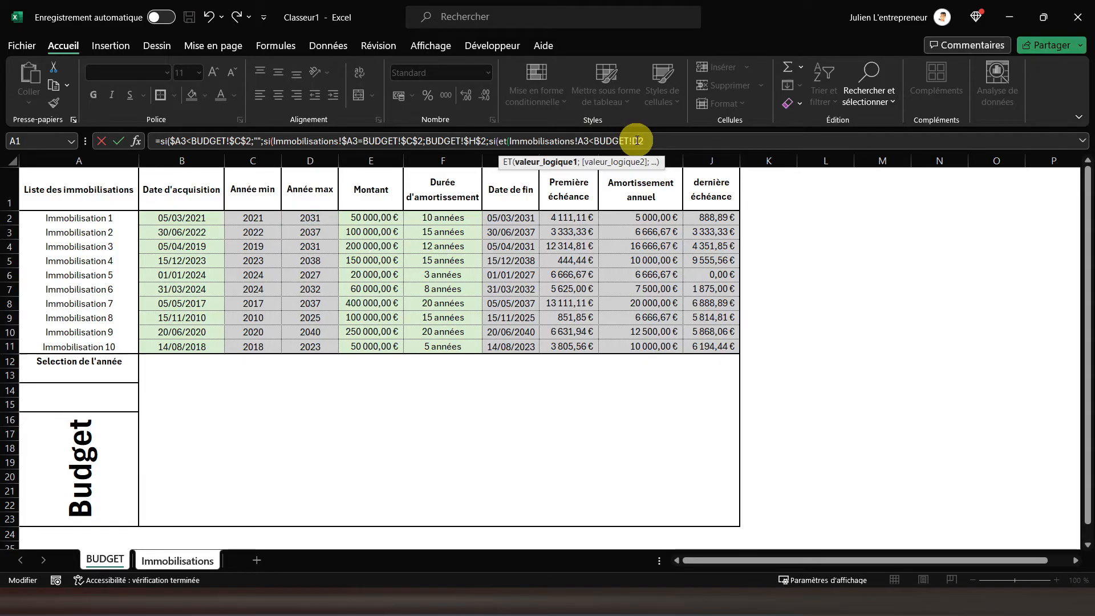
key(F4)
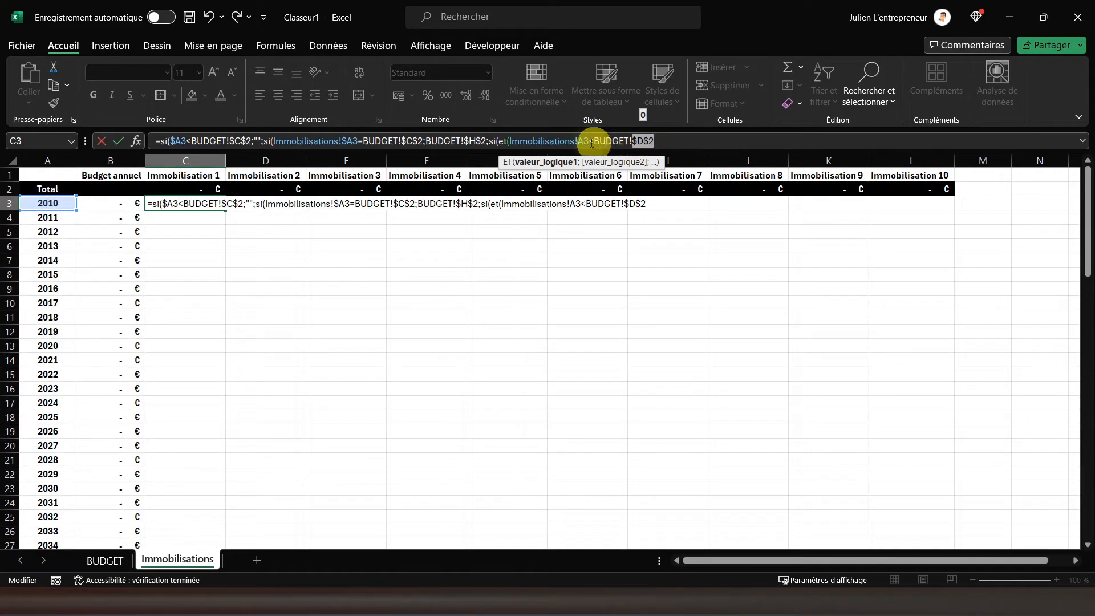
click(580, 141)
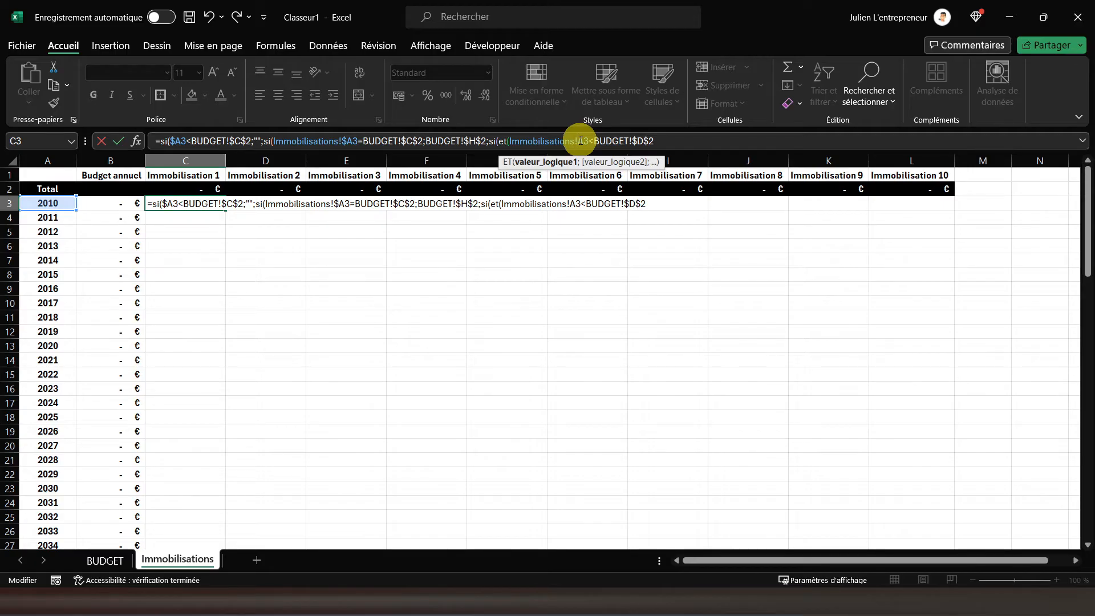
text($)
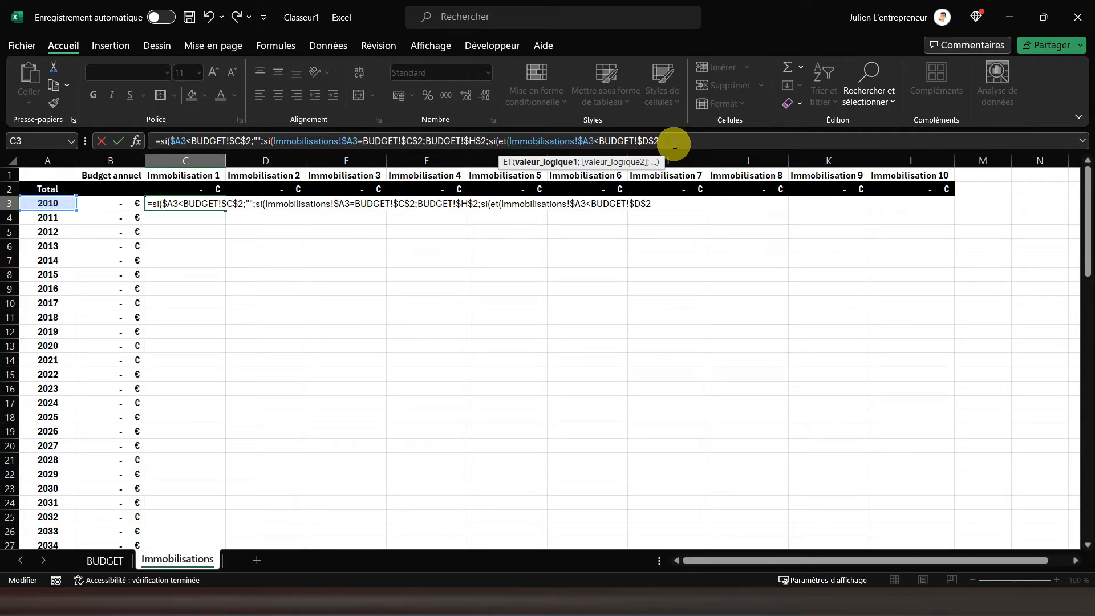
Step: Add the second ET condition Immobilisations!$A3>BUDGET!$C$2 with locked references and close the ET function
text(;)
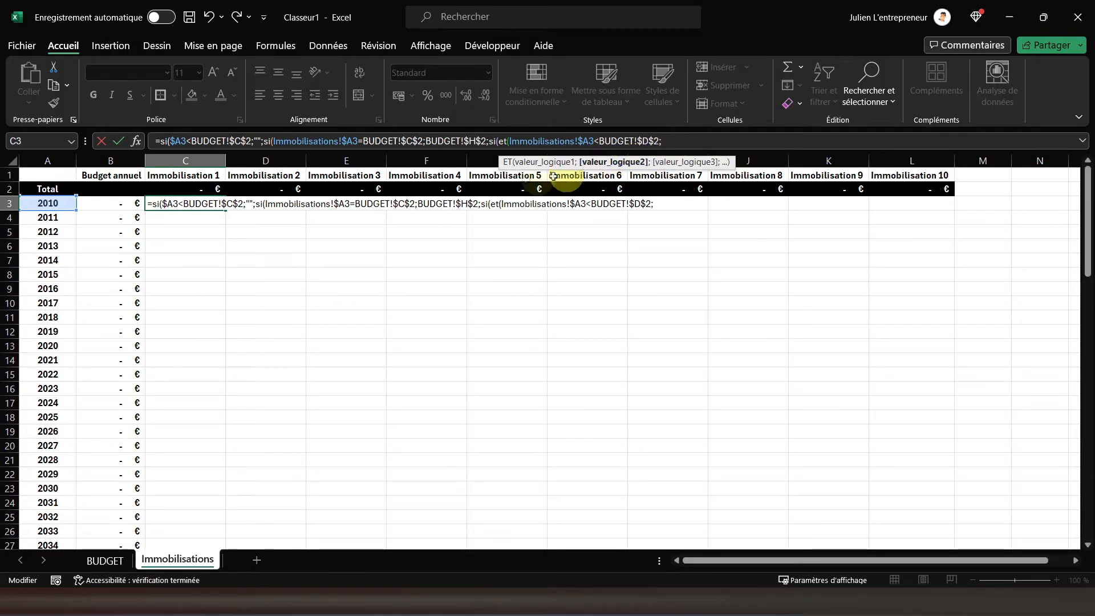
click(49, 205)
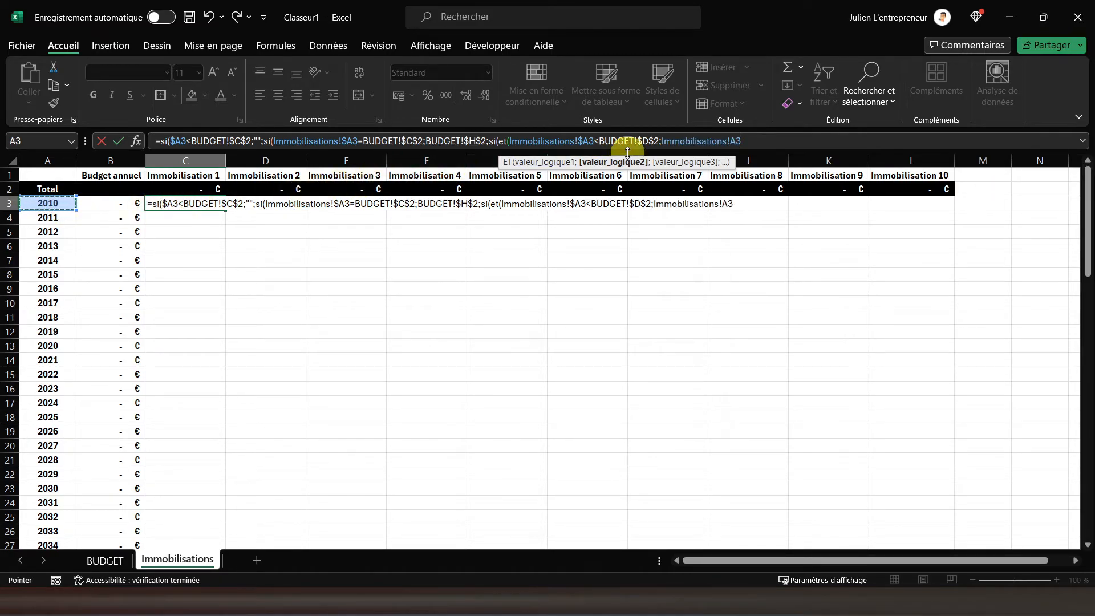
click(731, 142)
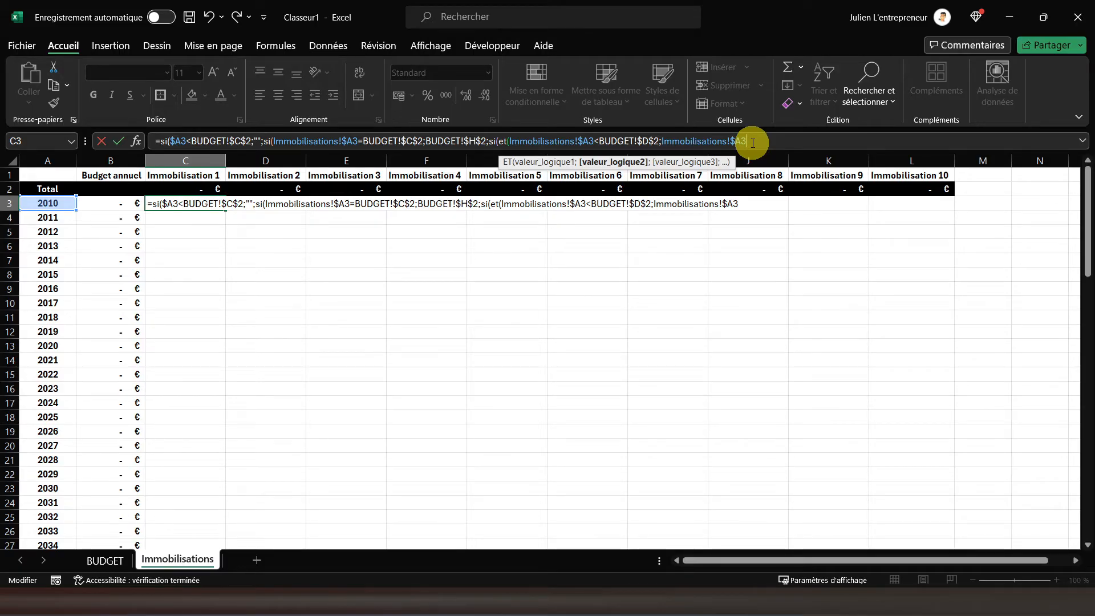
click(102, 561)
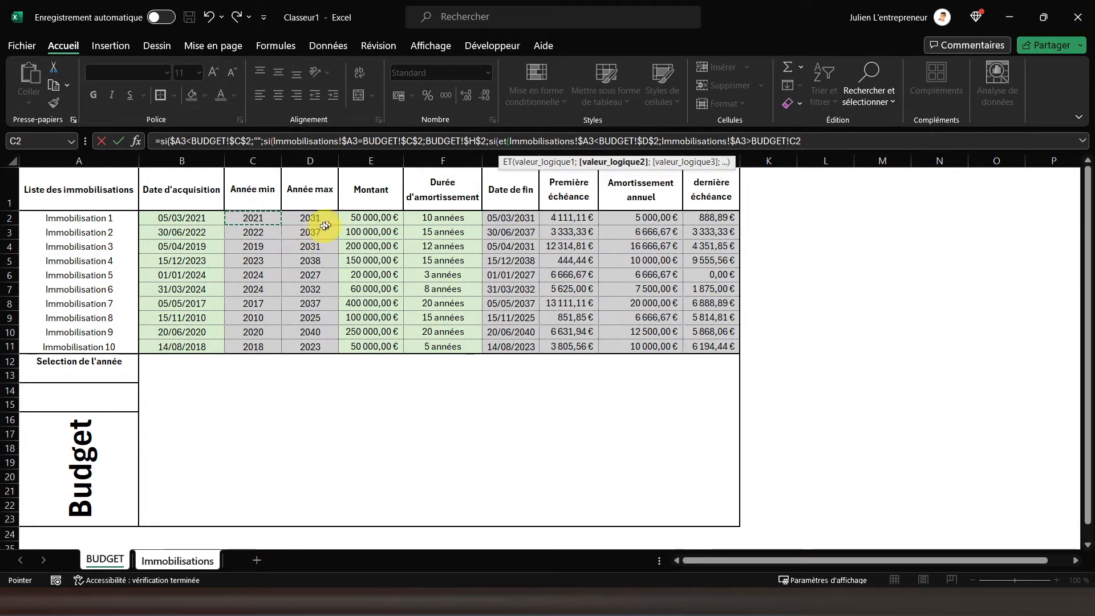
click(799, 140)
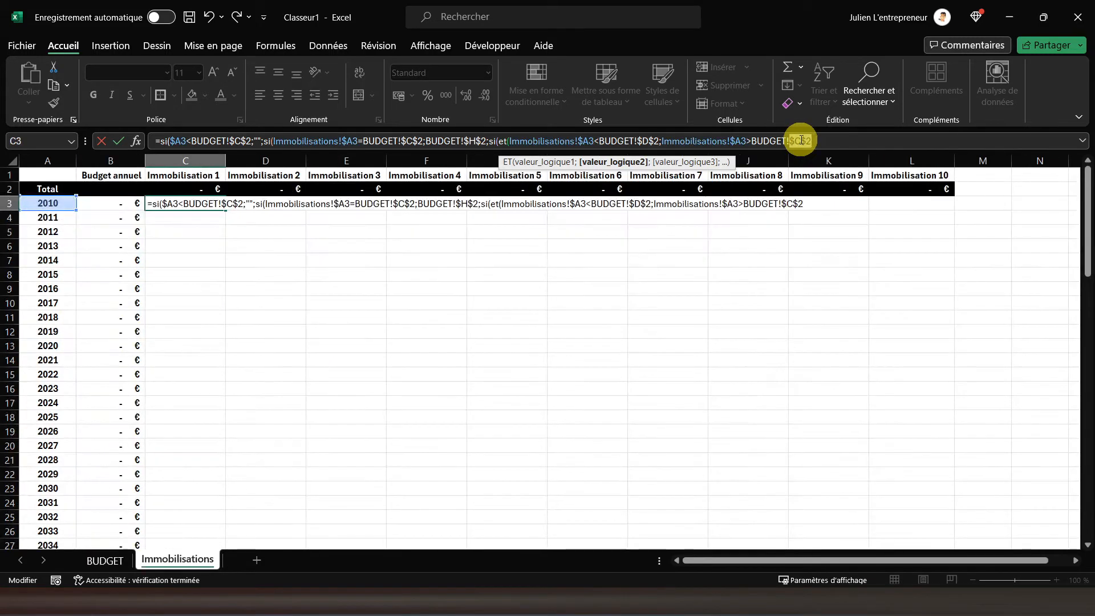
key(F4)
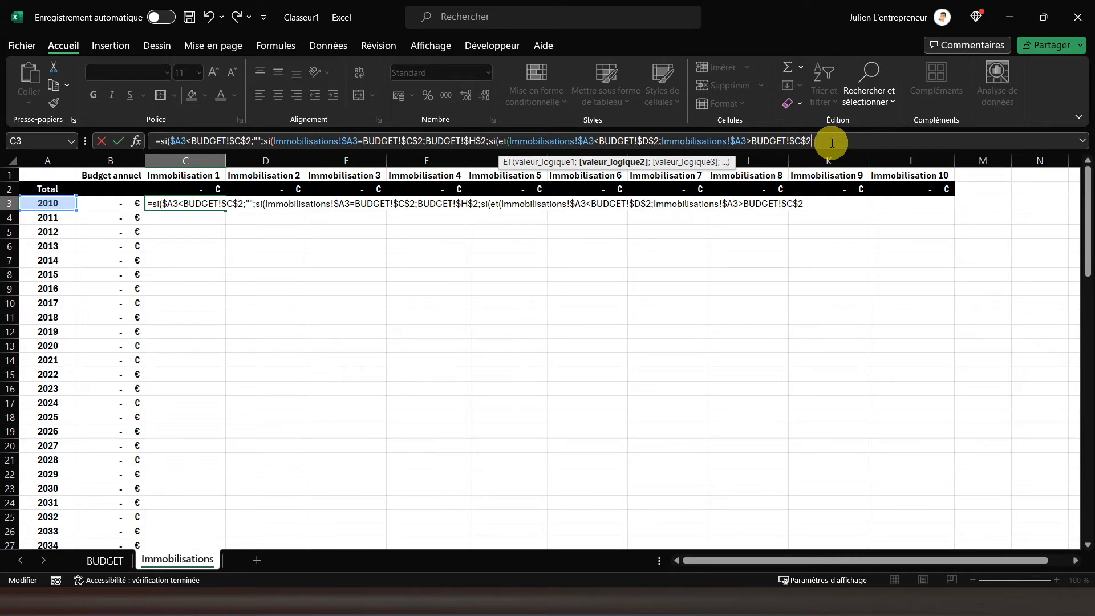
text())
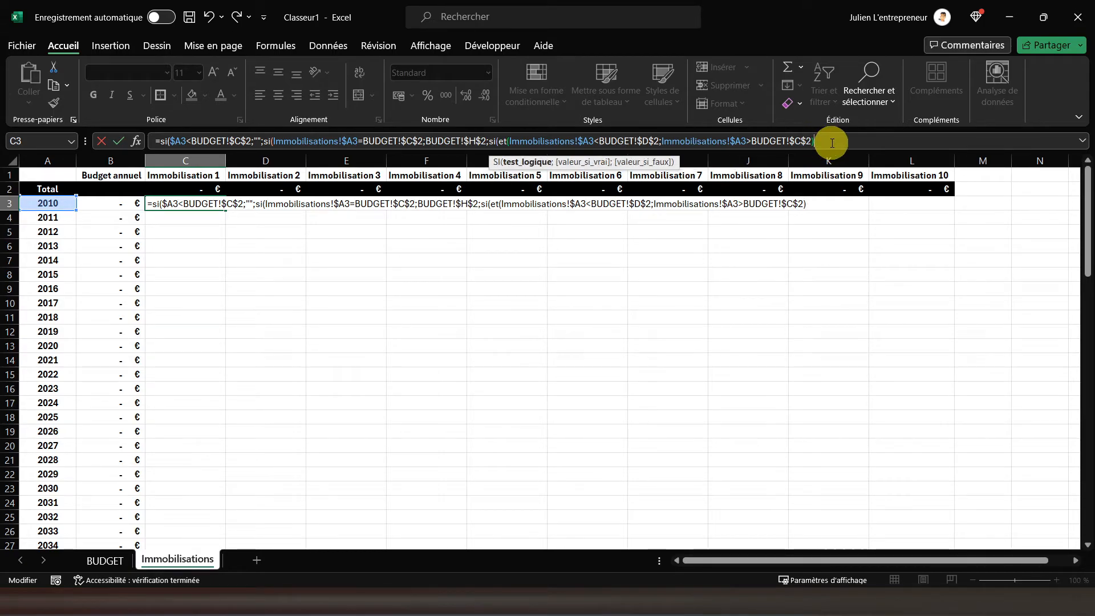
Step: Set the third SI's value when true to the annual depreciation BUDGET!I2 and continue to its false value
text(;)
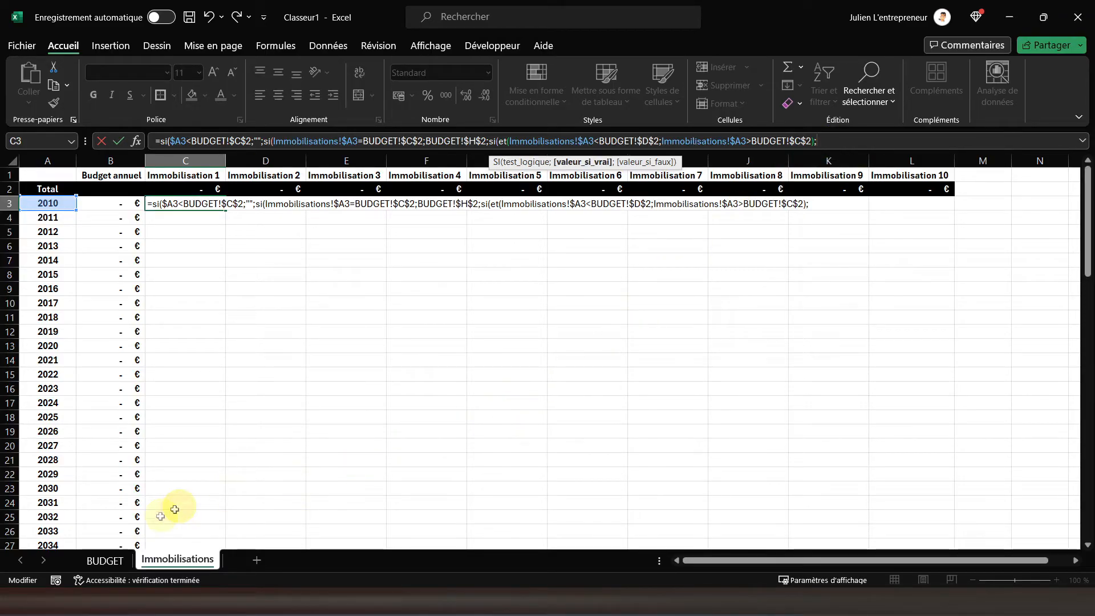
click(117, 561)
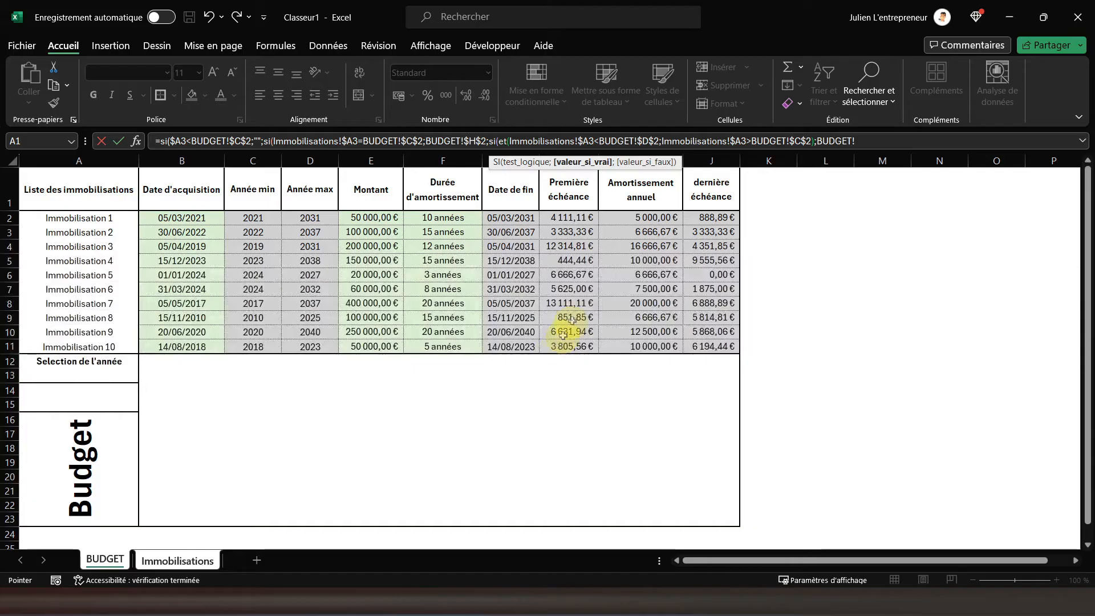
click(627, 219)
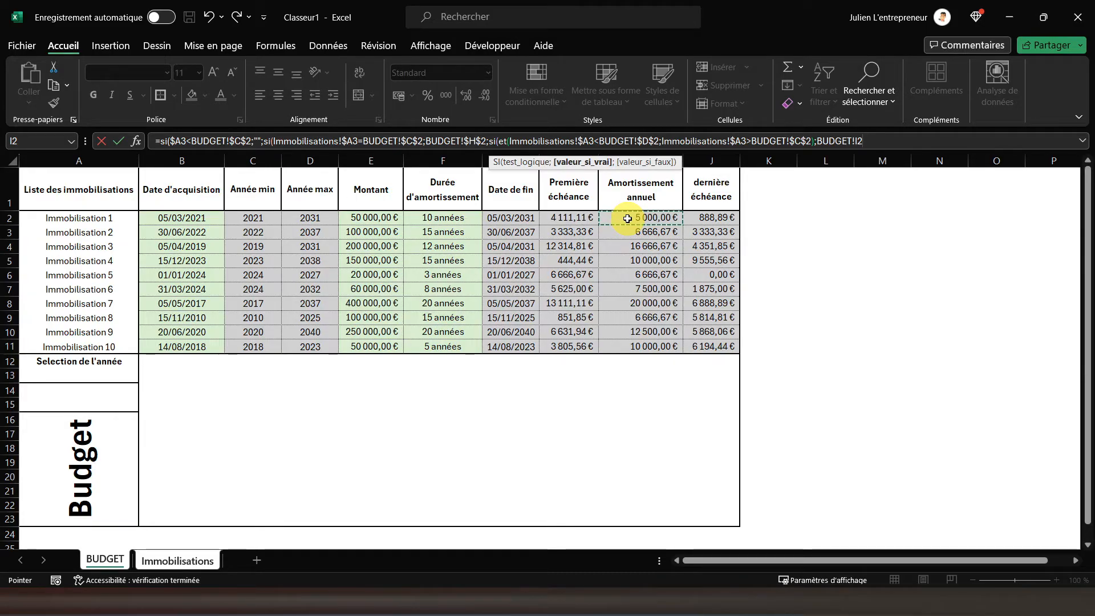
text(;)
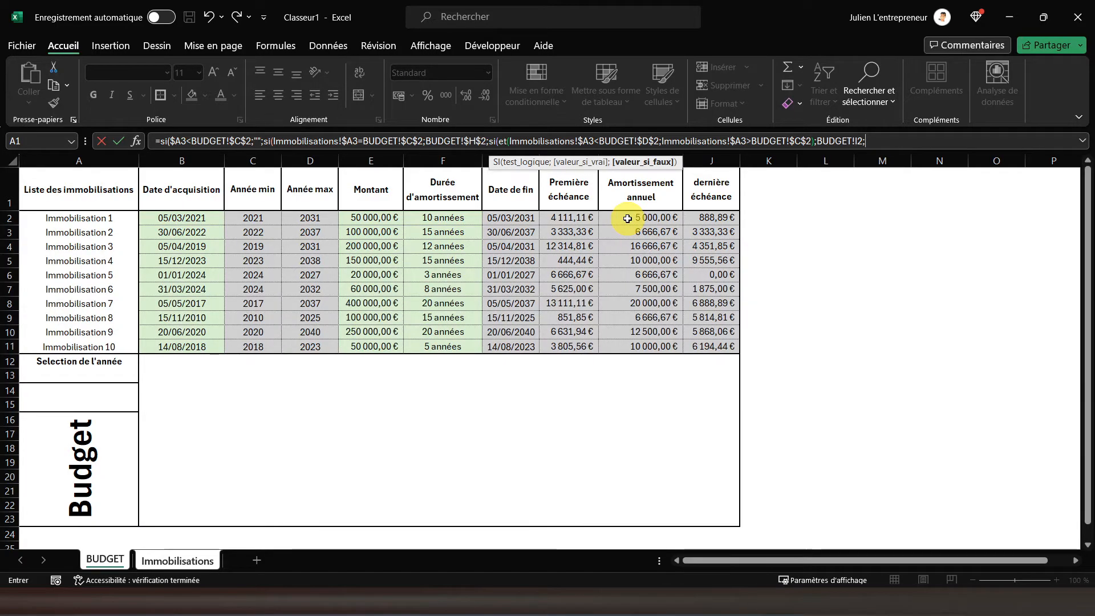
Step: Nest a fourth SI testing Immobilisations!$A3=BUDGET!$D$2, with the year column and the maximum-year cell locked
text(si)
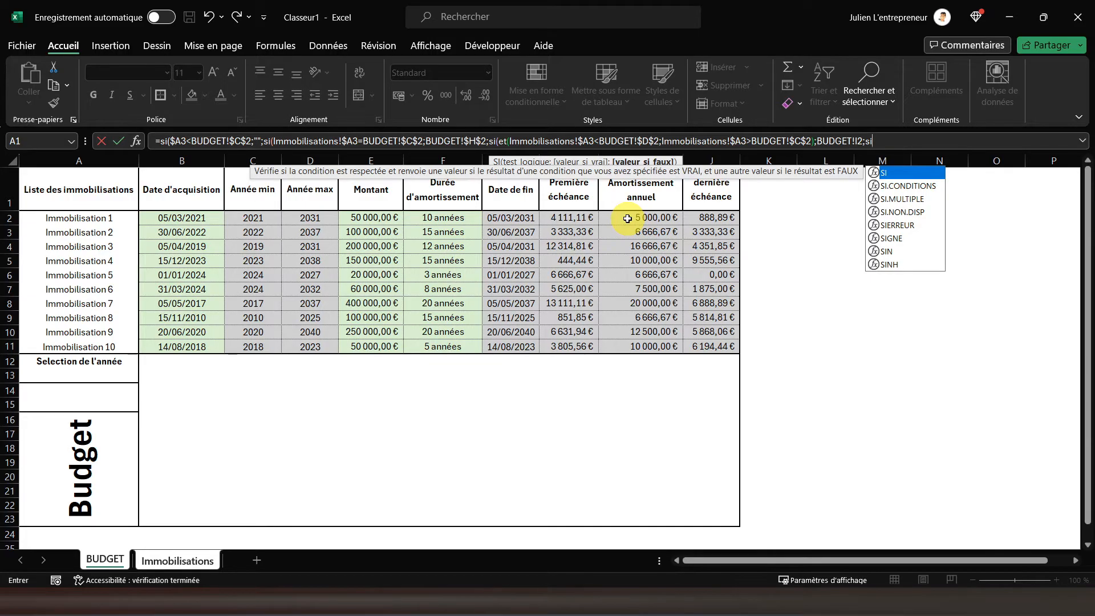
text(()
click(171, 564)
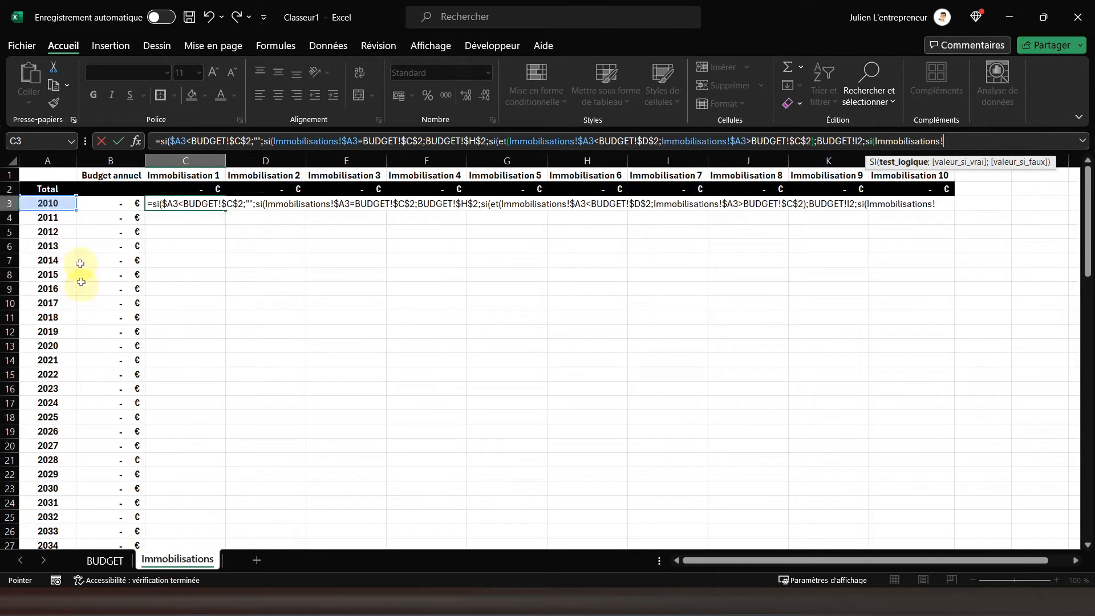
click(56, 204)
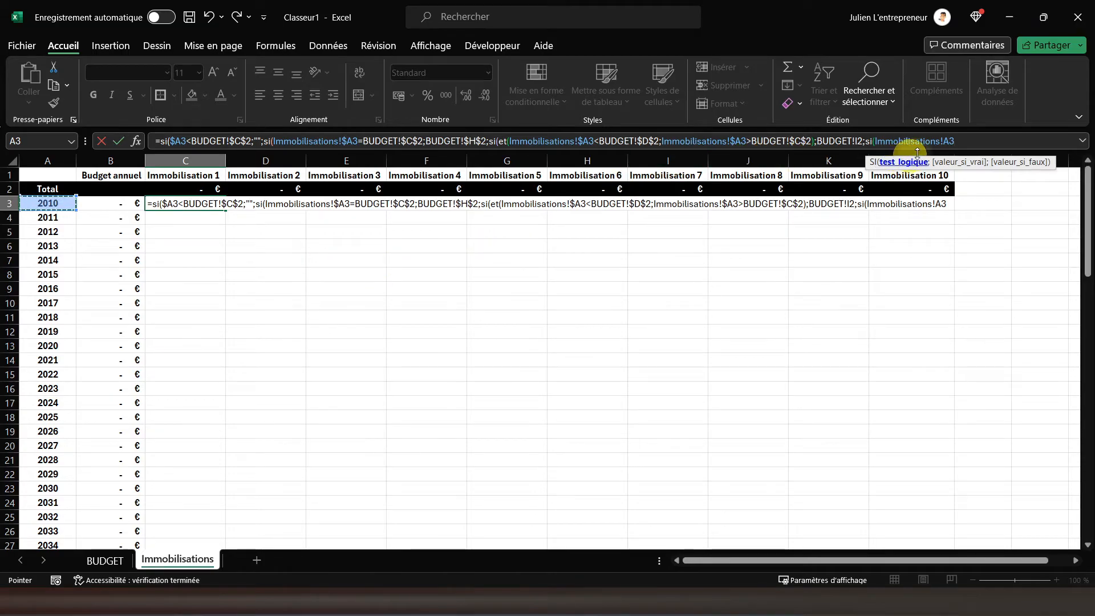
click(945, 140)
text($A3=)
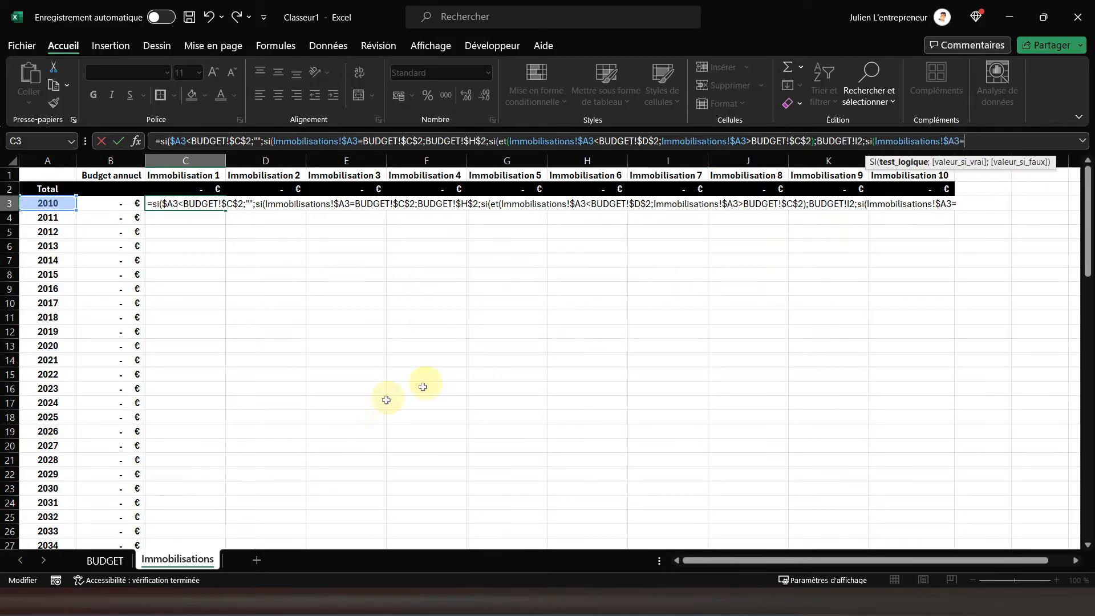
click(100, 560)
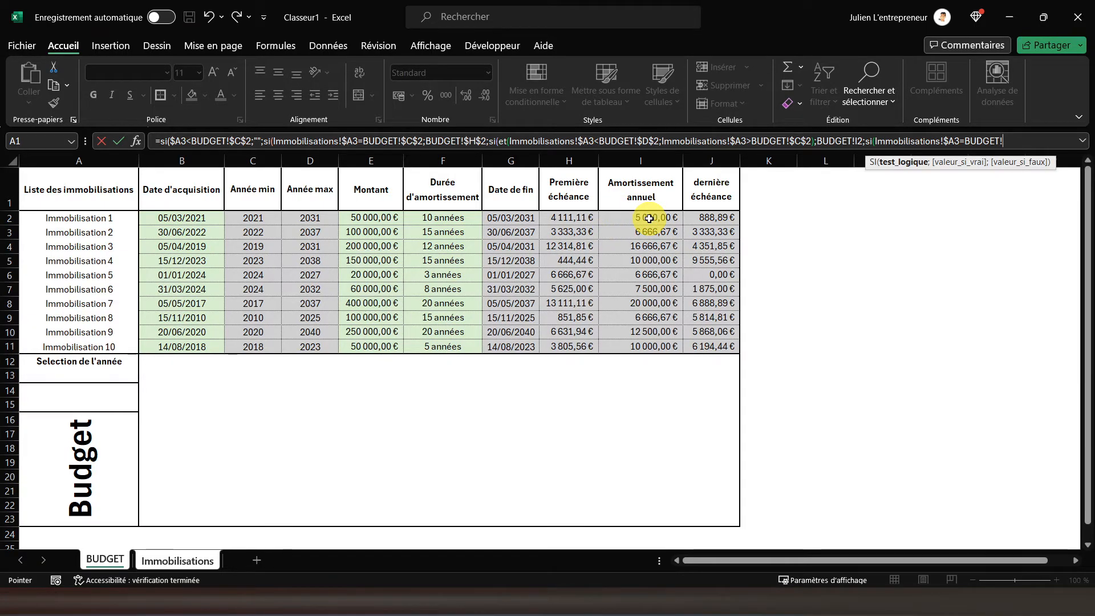
click(312, 218)
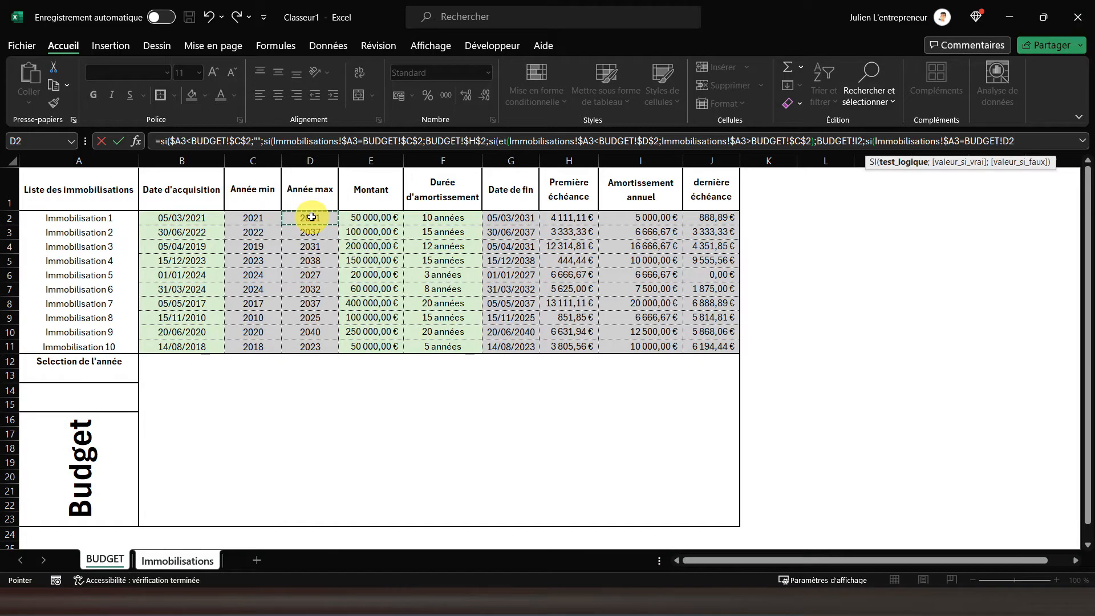
click(1010, 143)
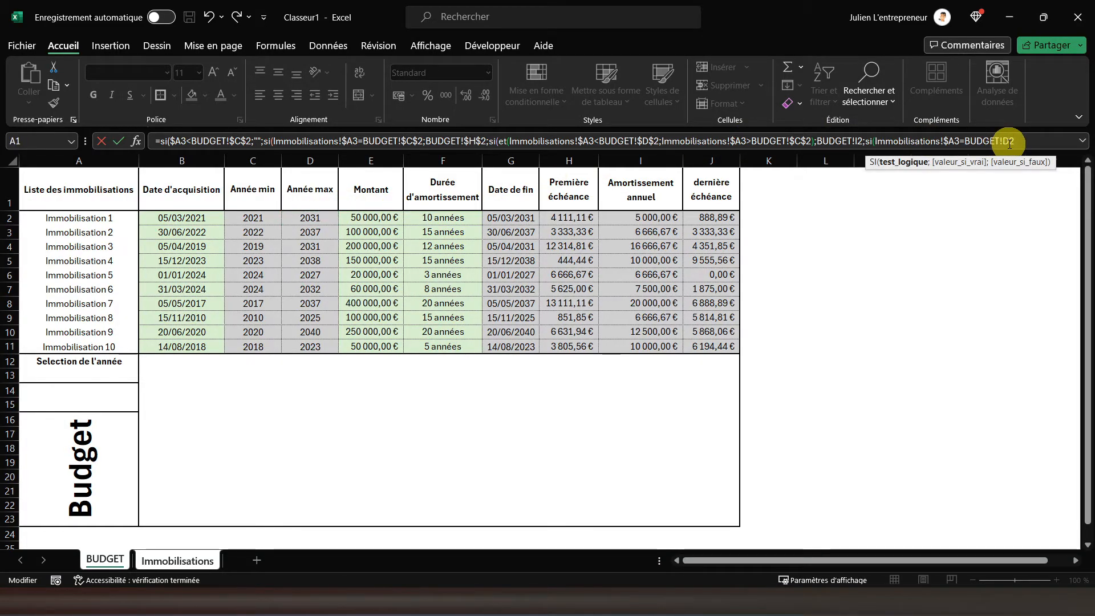
key(F4)
click(1033, 143)
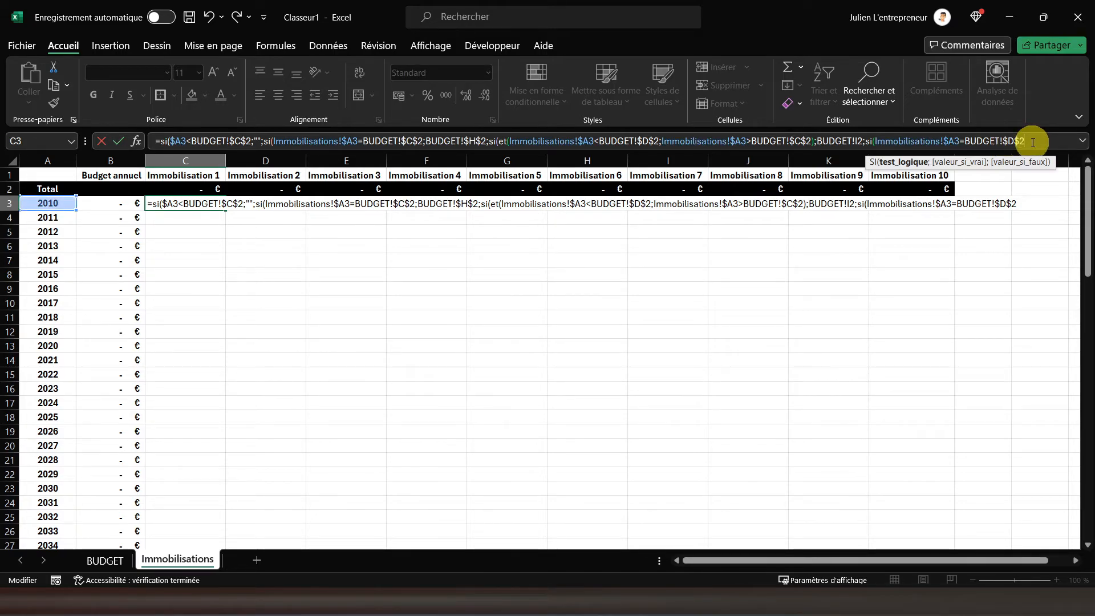
Step: Set the fourth SI's value when true to the last instalment, locked as BUDGET!$J$2, enlarging the formula bar to show the whole formula
text(;)
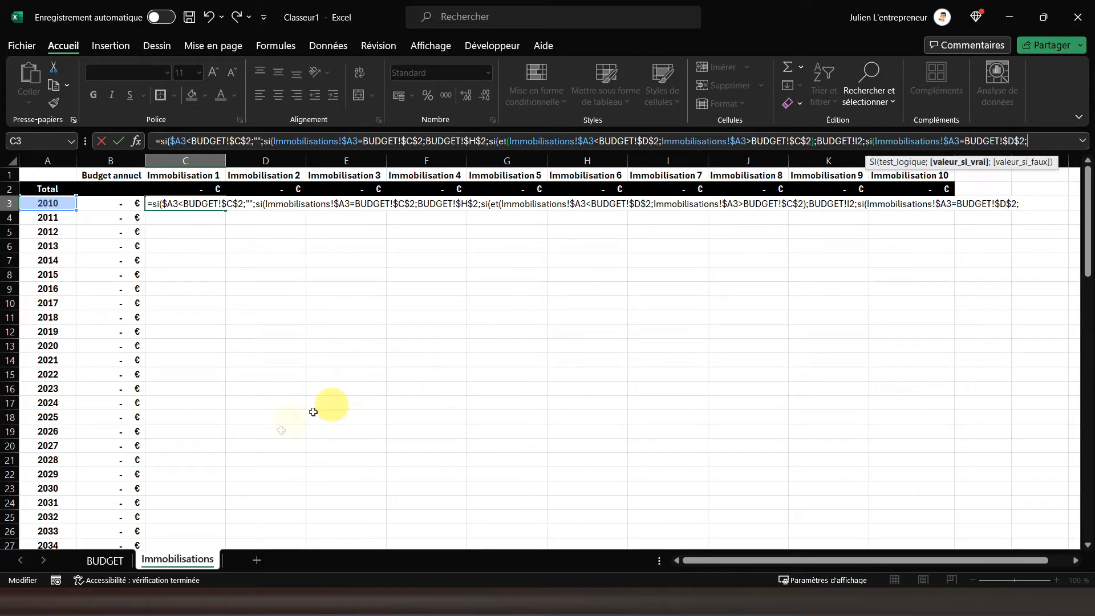
click(93, 561)
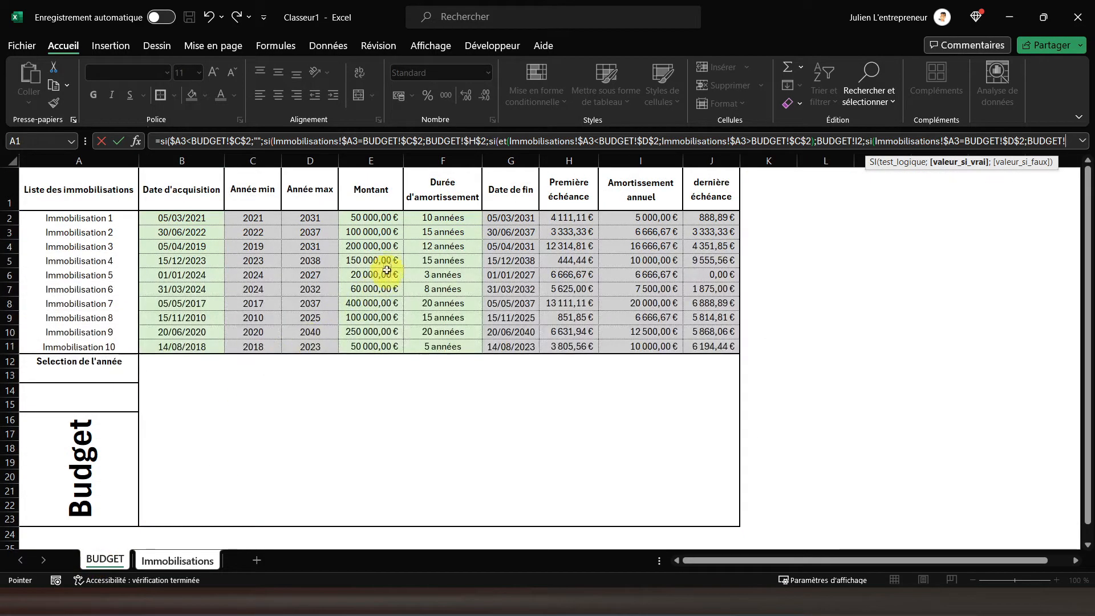
click(711, 215)
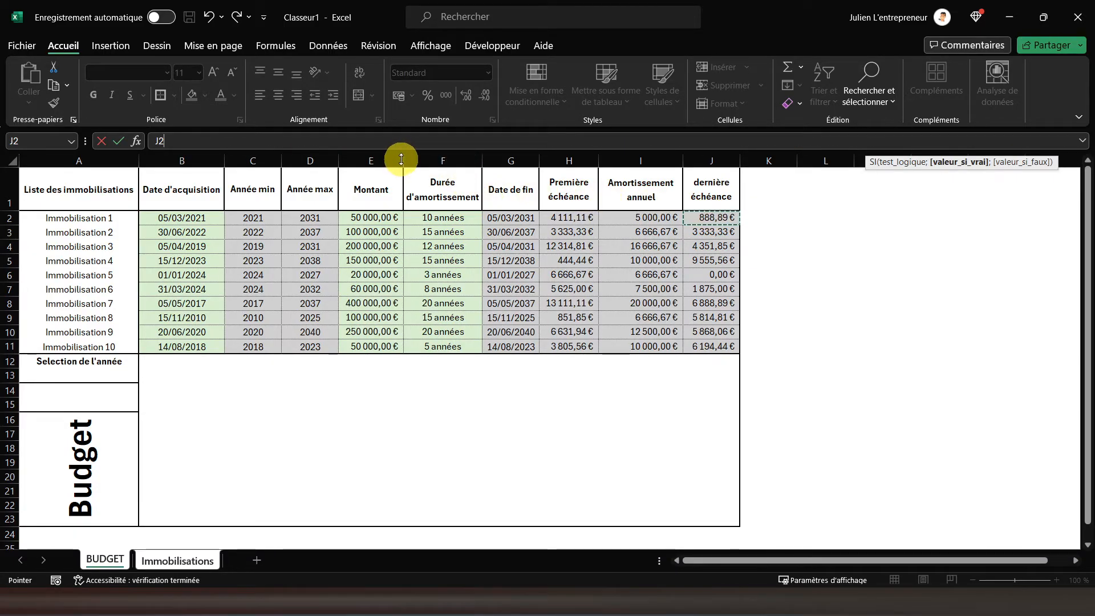
drag(400, 150, 405, 166)
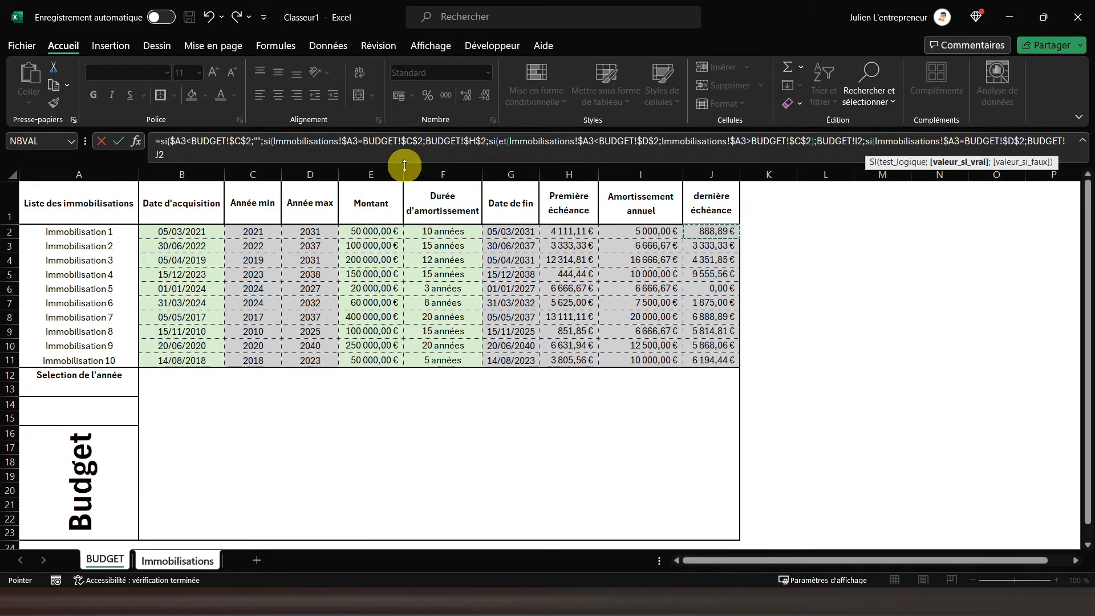
click(162, 157)
key(BackSpace)
text(I)
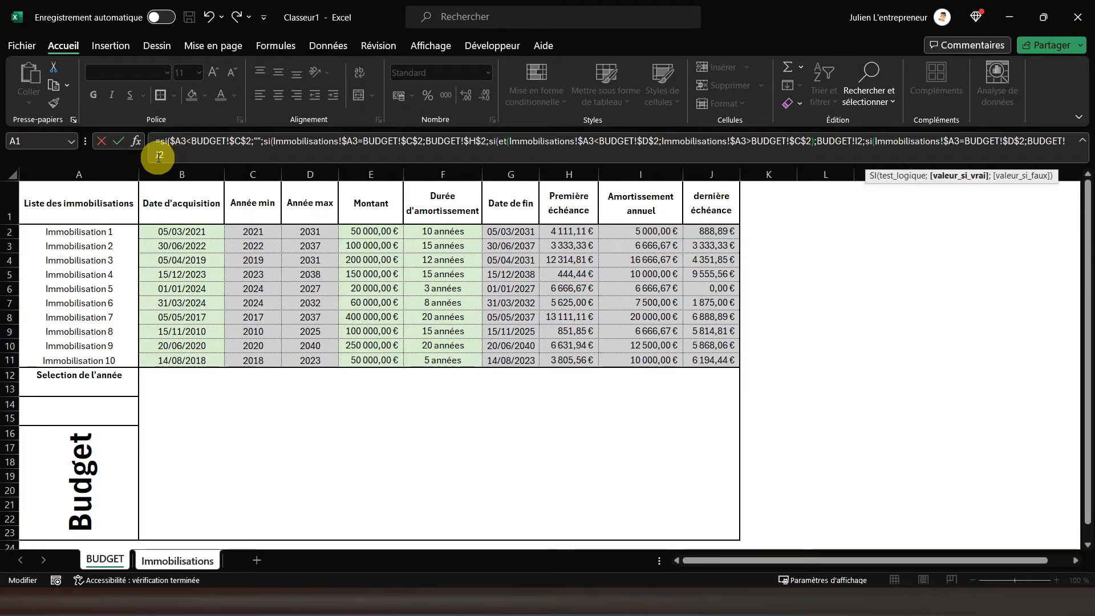
key(F4)
click(191, 155)
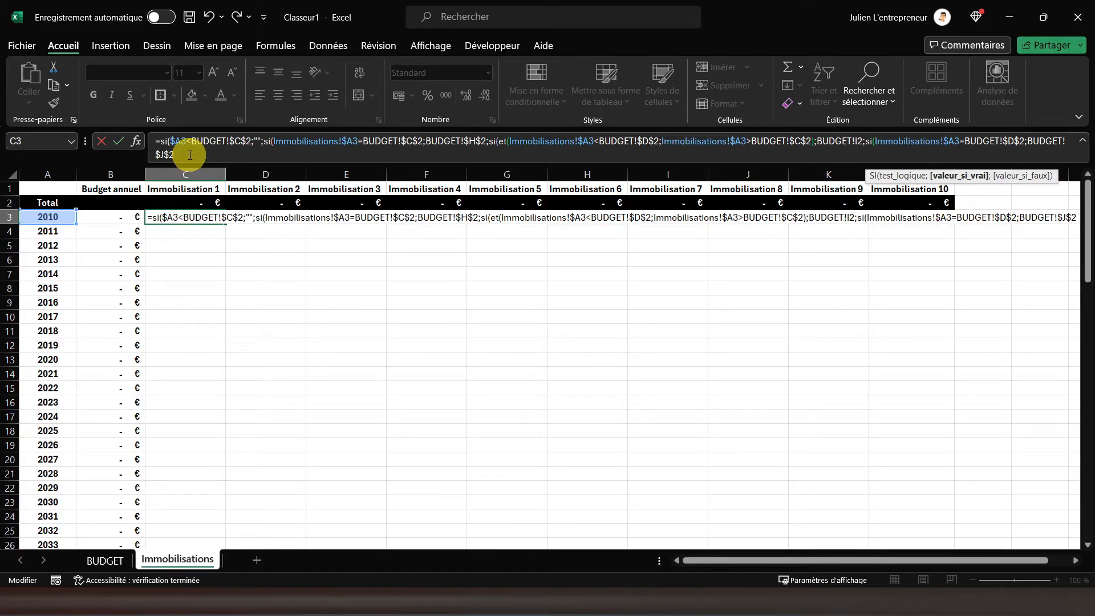
Step: Set the fourth SI's false value to "", close all four SI functions and enter the formula in C3
text(;)
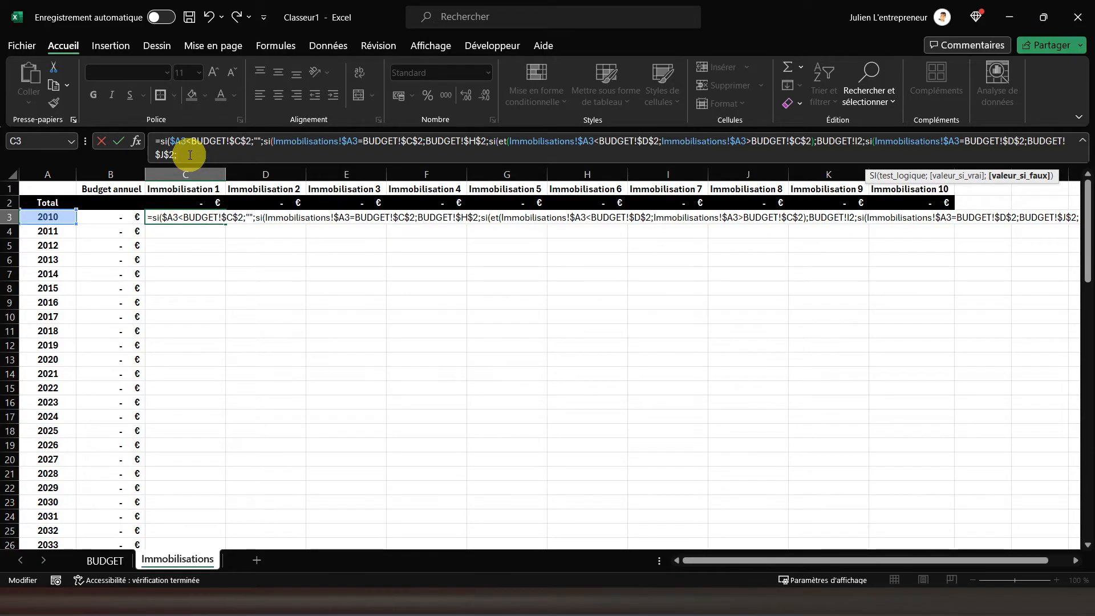
text("")
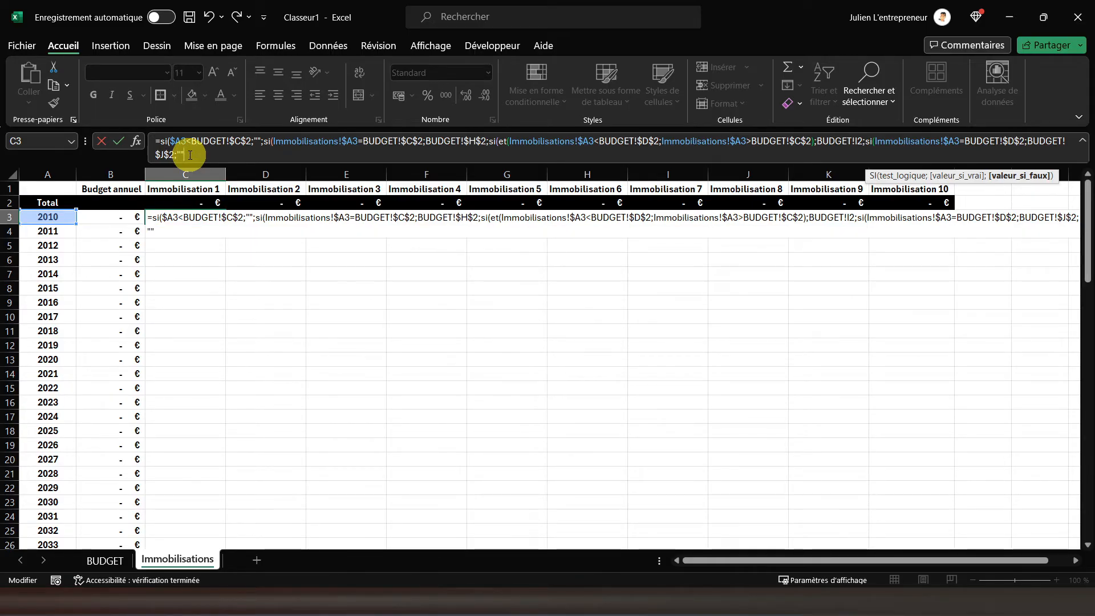
text())
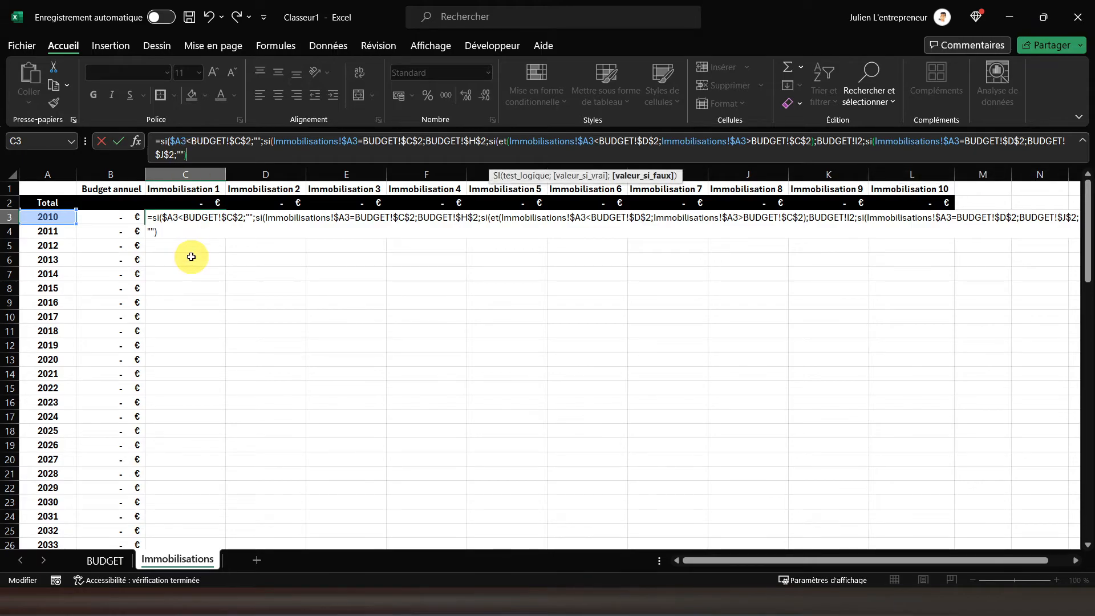
text())))
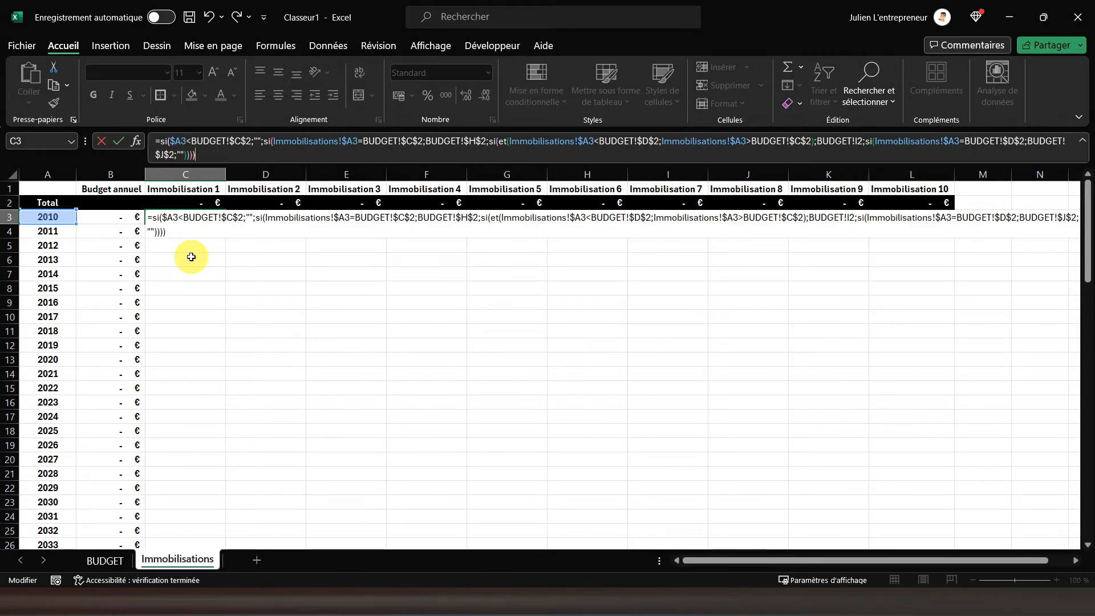
key(Return)
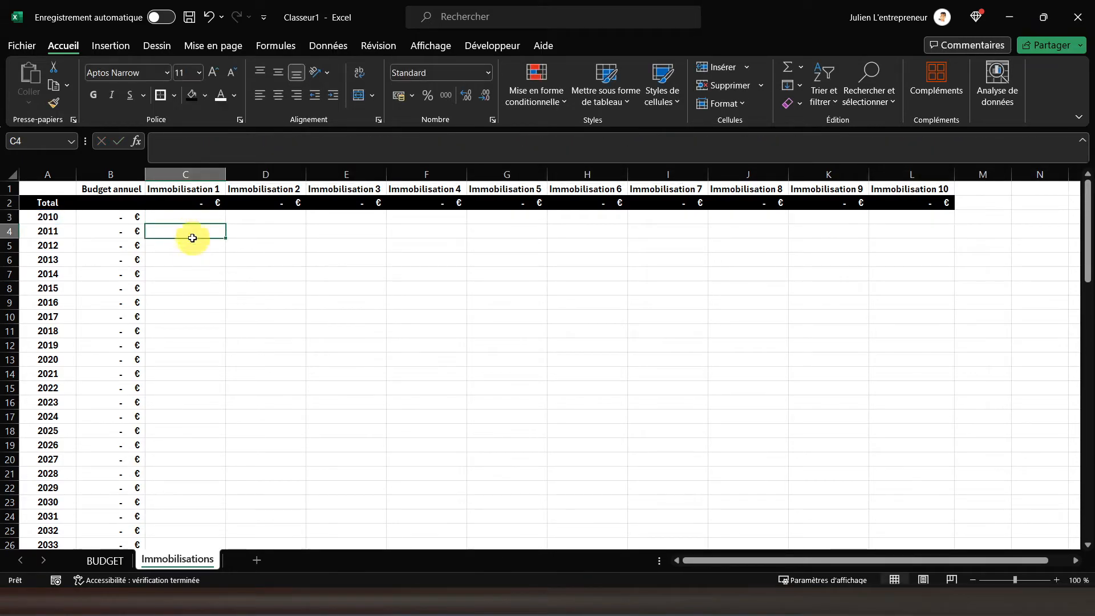
Step: Check the C3 formula of Immobilisations against Immobilisation 1's acquisition date and minimum year on the BUDGET sheet
click(190, 220)
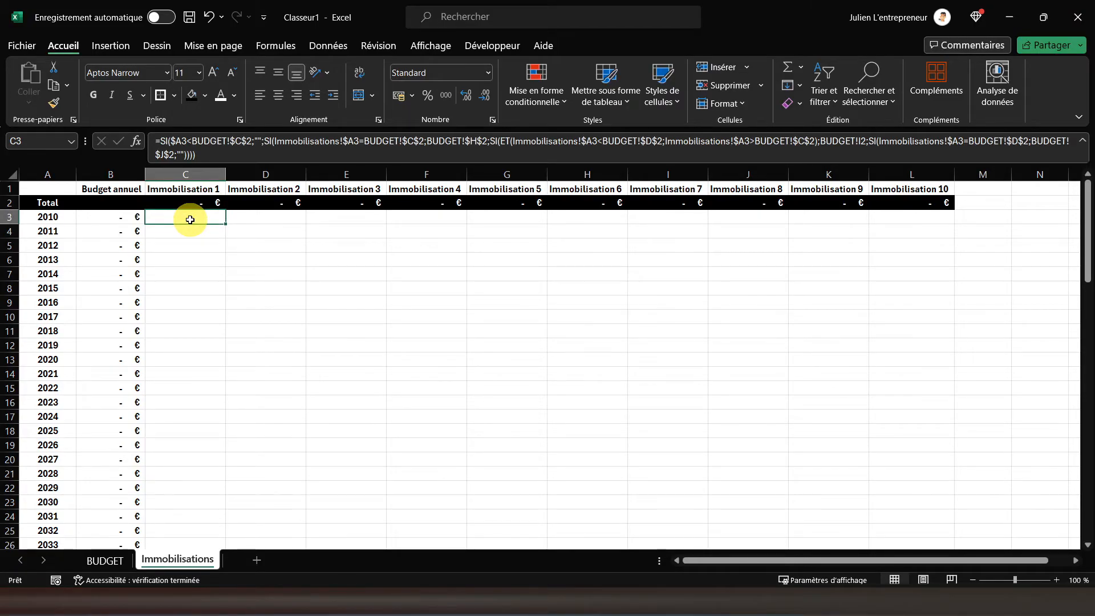
click(105, 559)
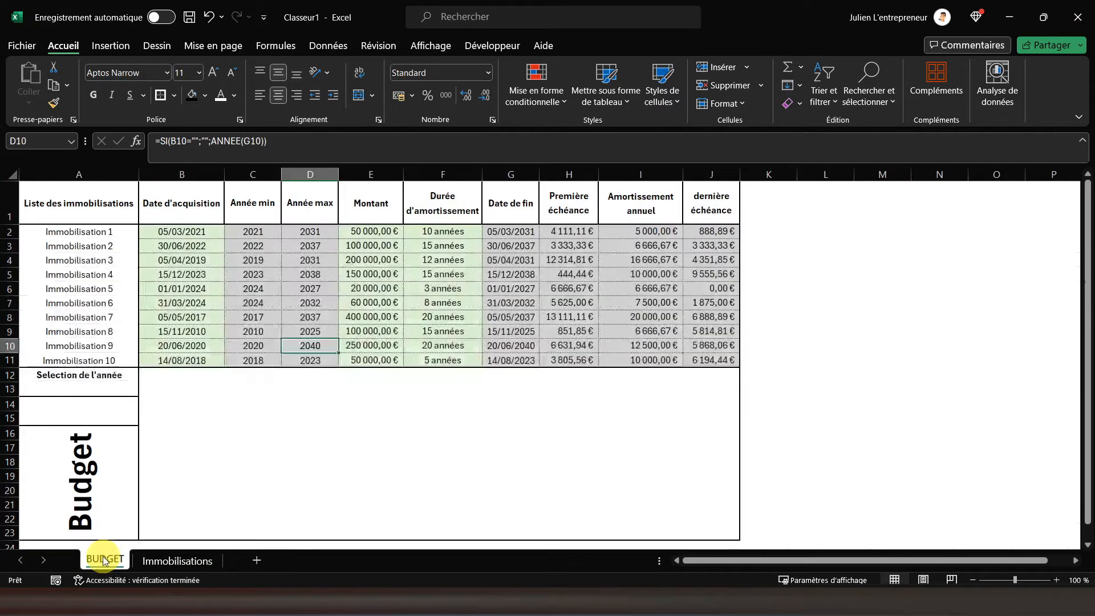
click(203, 231)
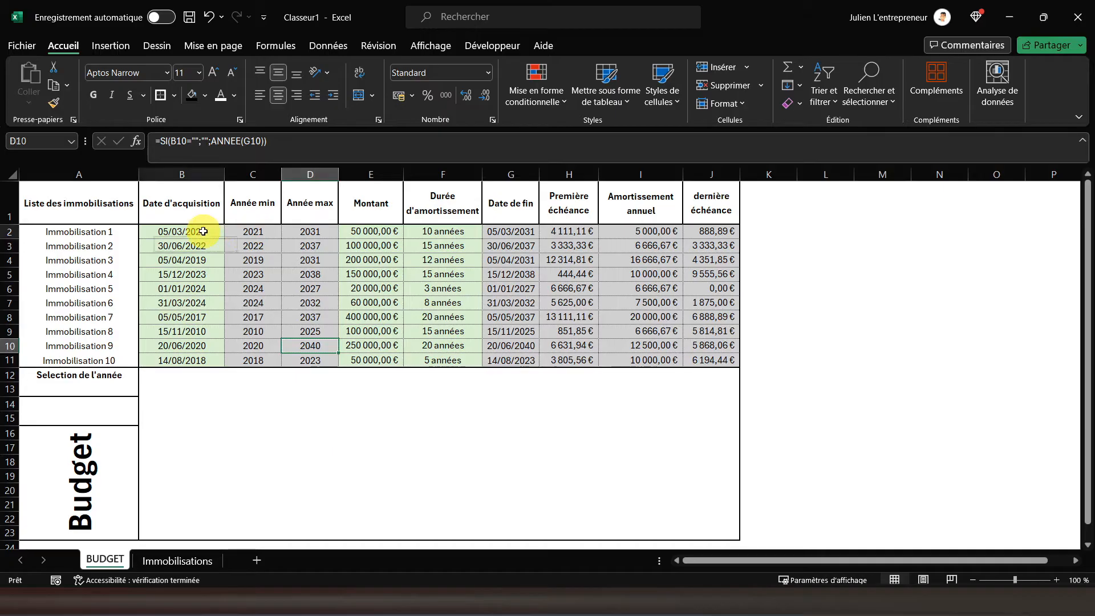
click(235, 233)
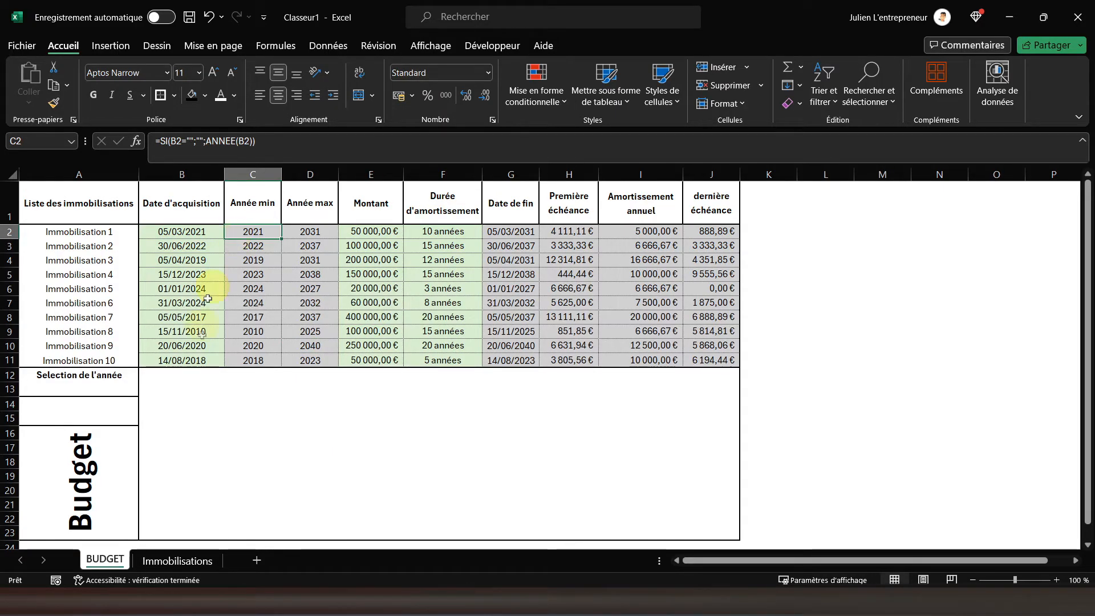
click(177, 561)
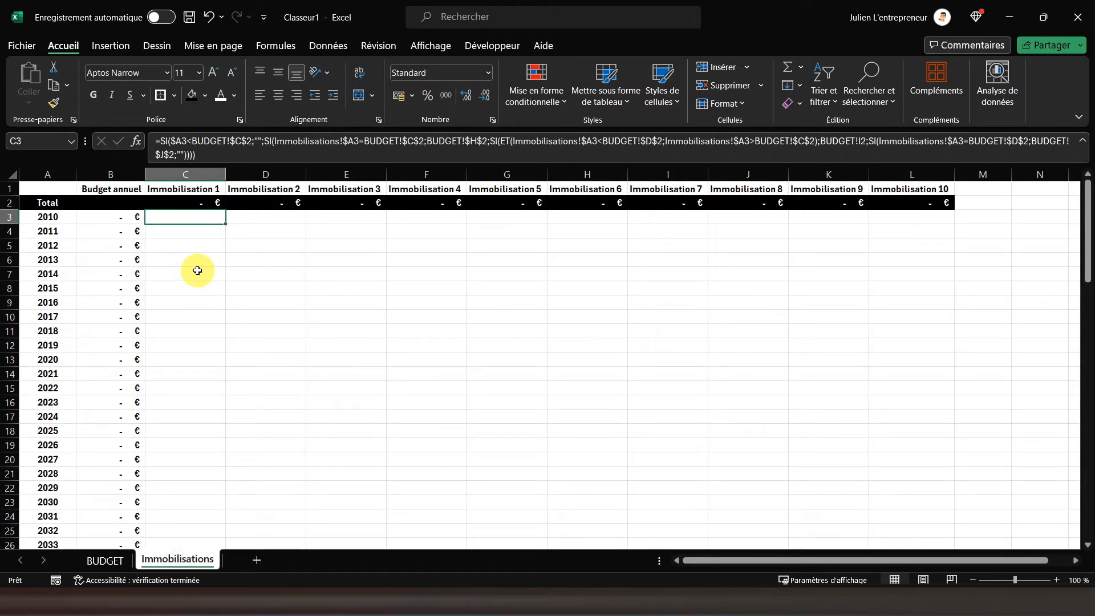
Step: Copy the C3 formula and paste it as formulas only into C4:C90 of the Immobilisation 1 column
right_click(209, 221)
click(256, 165)
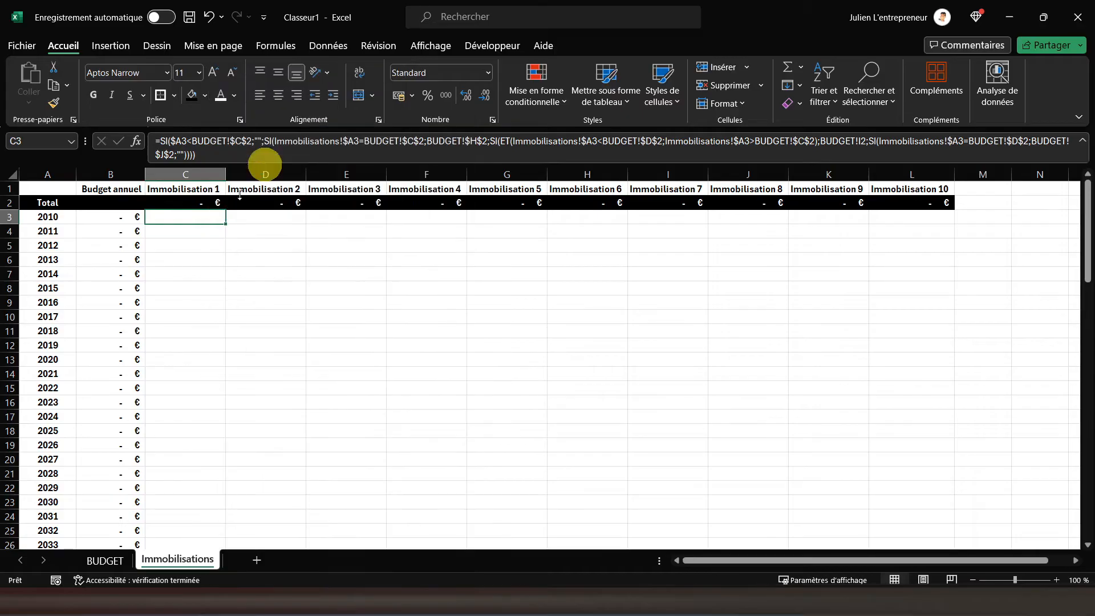
click(193, 231)
drag(193, 231, 194, 524)
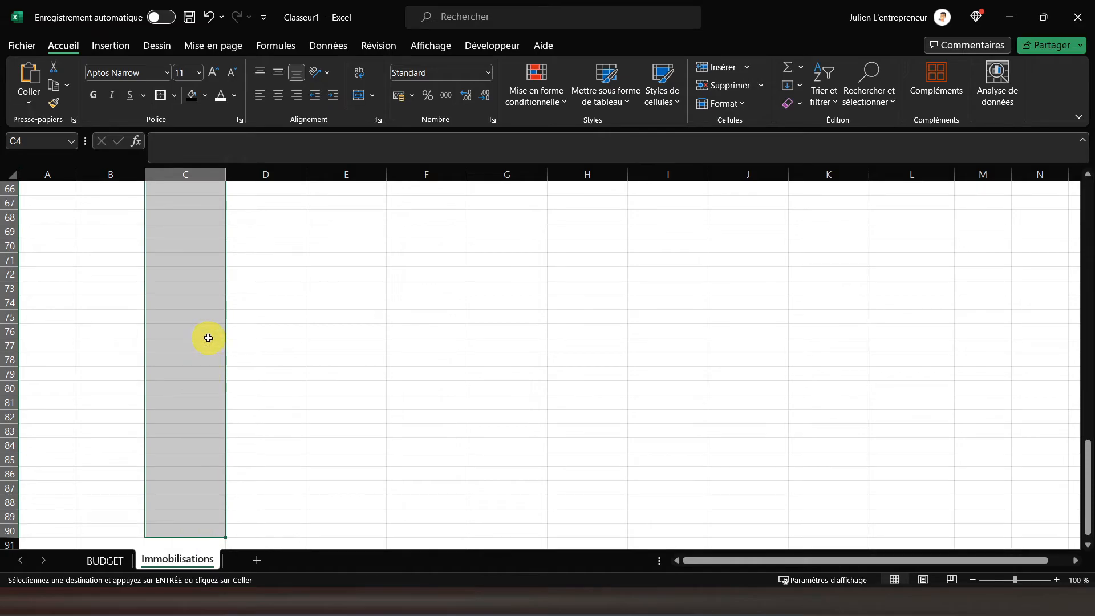
scroll(208, 338, up, 15)
scroll(209, 338, up, 7)
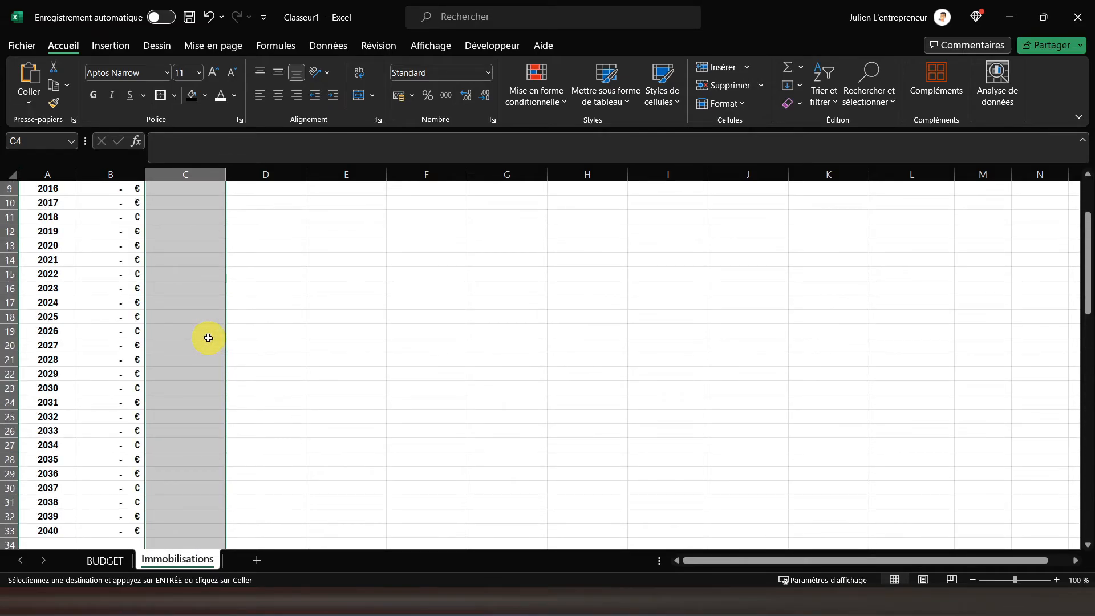
right_click(186, 247)
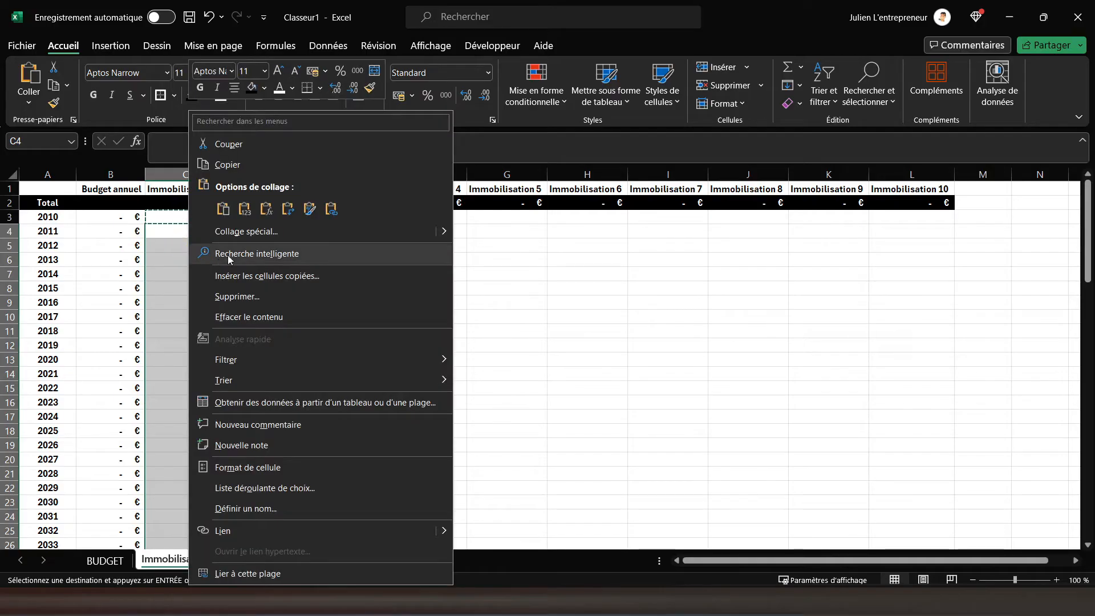
click(270, 213)
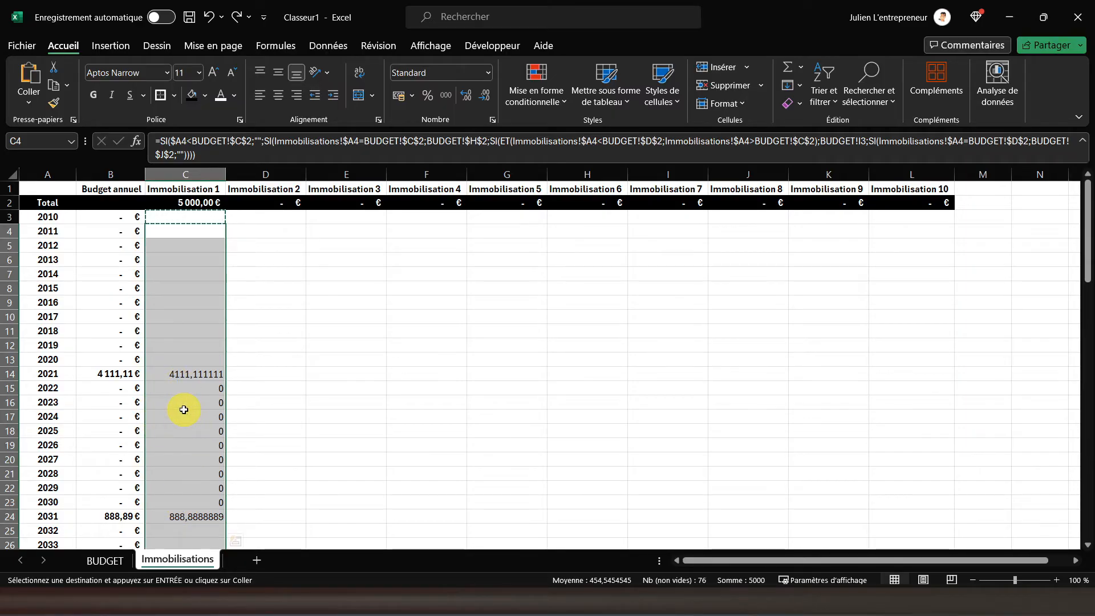
Step: Lock the annual depreciation reference in the C3 formula as BUDGET!$I$2 and enter the formula
click(190, 219)
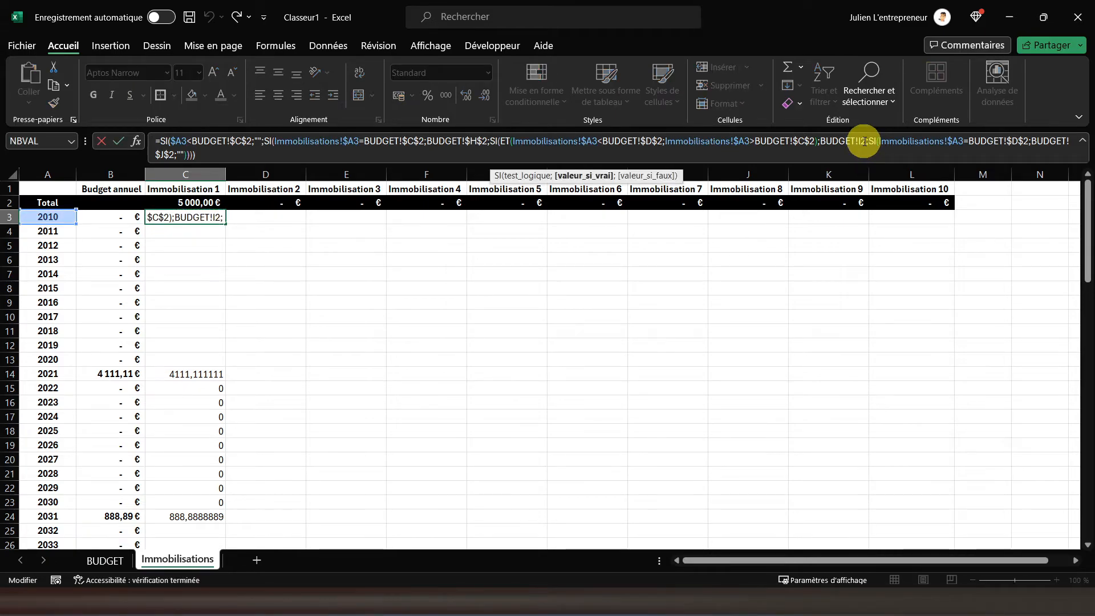
key(F5)
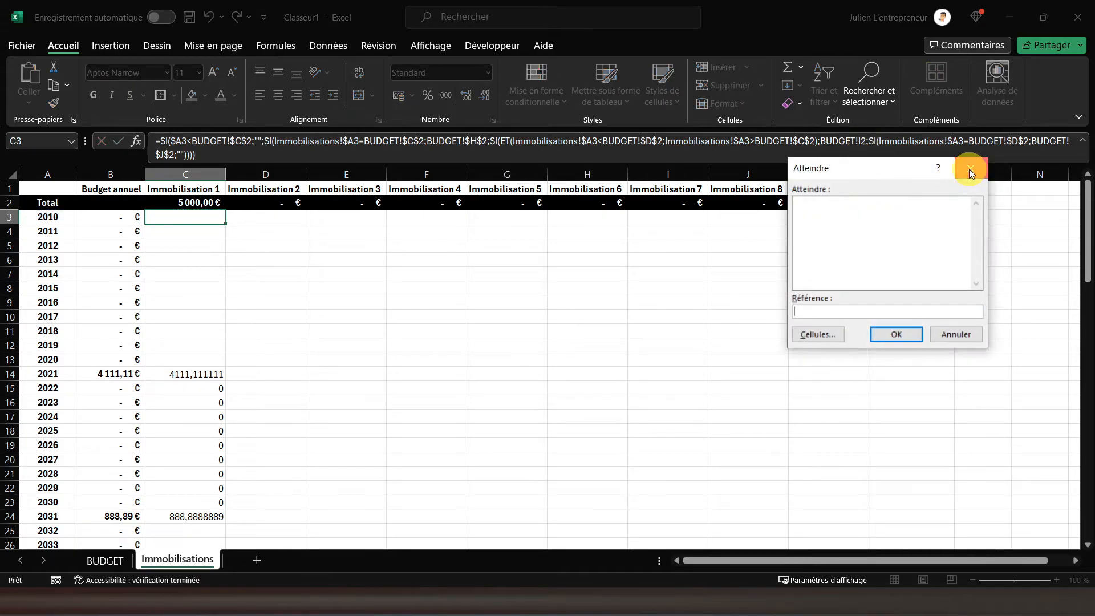
click(971, 171)
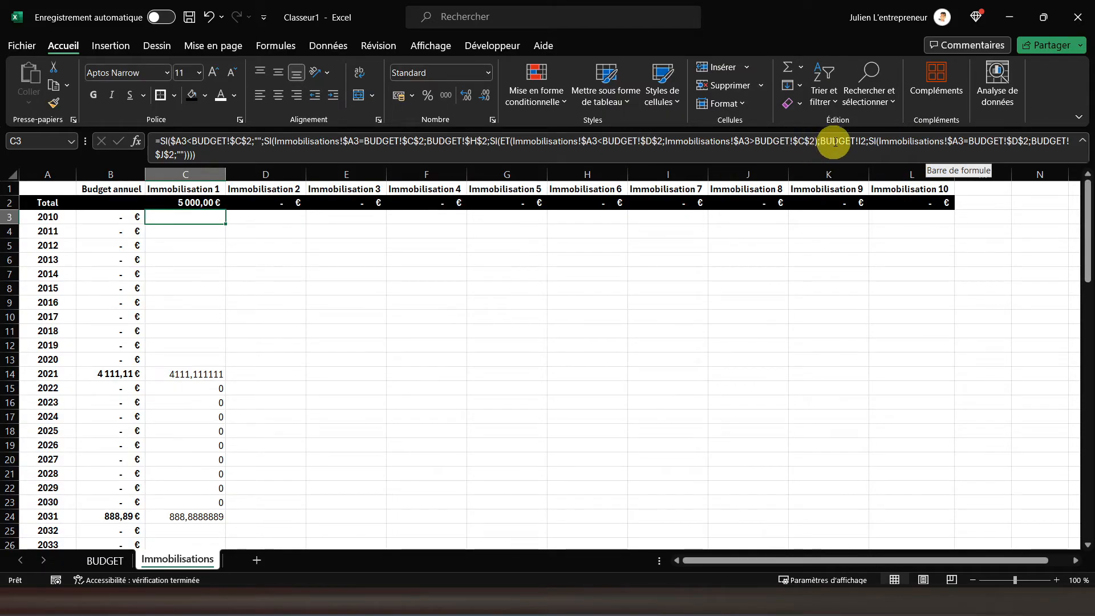
click(861, 142)
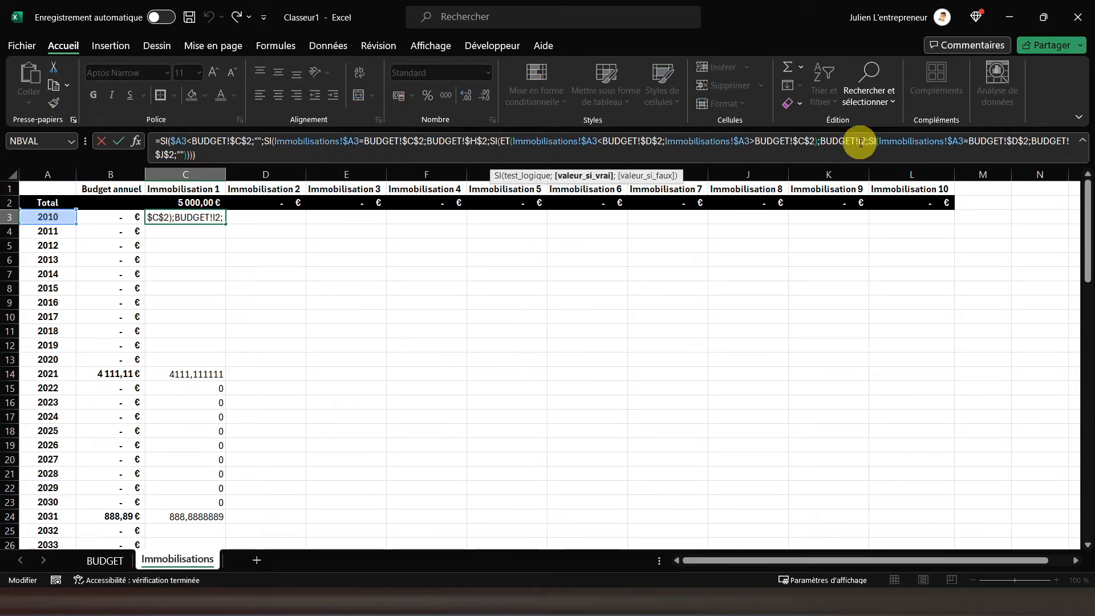
key(Return)
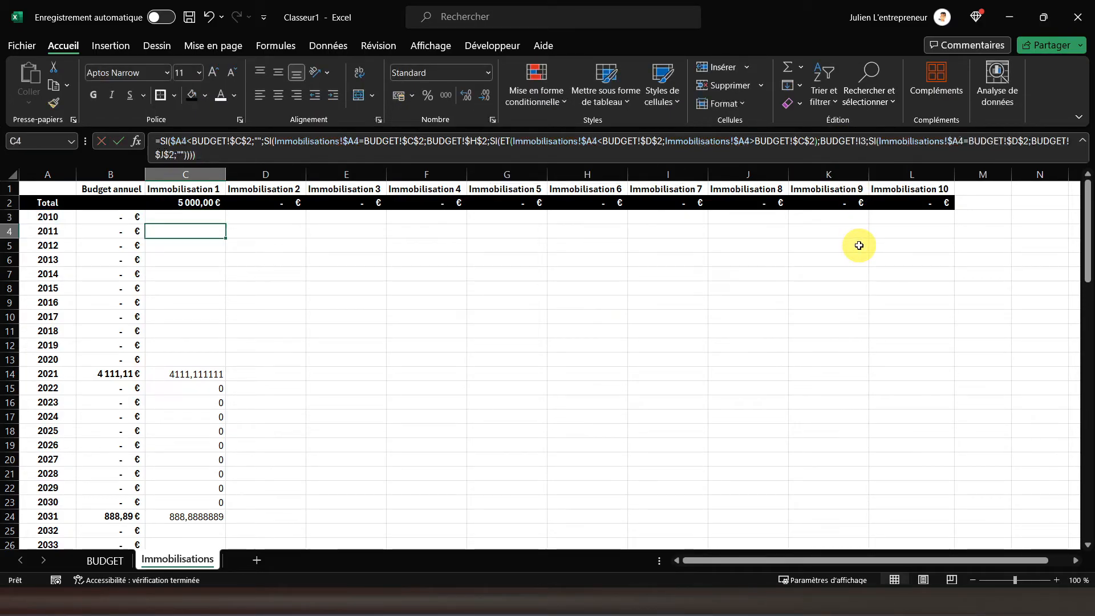
Step: Copy the corrected C3 formula down the Immobilisation 1 column over C4:C90
right_click(209, 219)
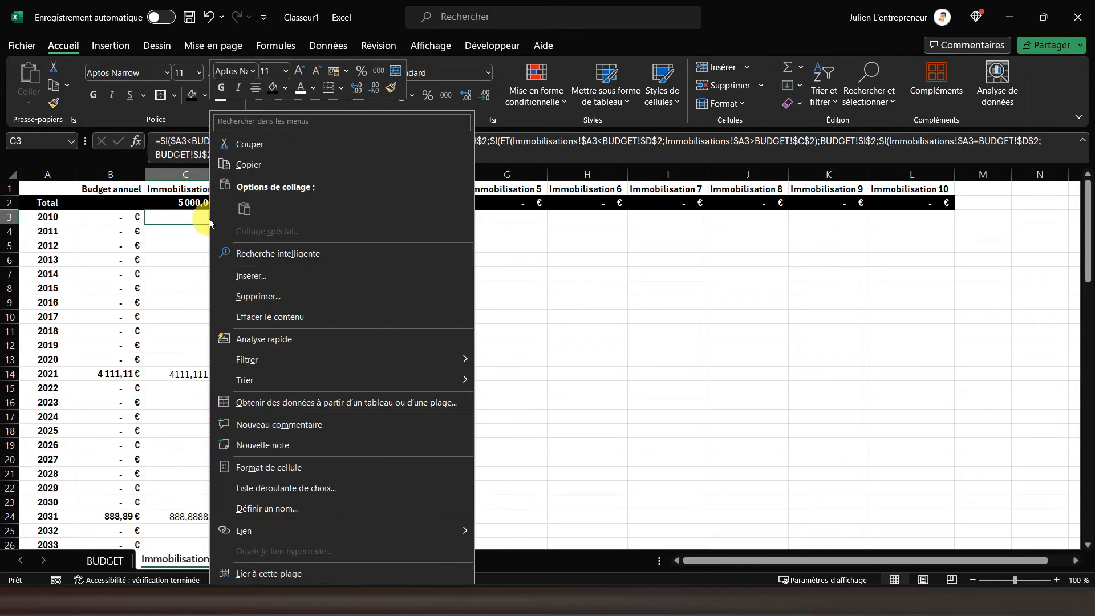
click(252, 167)
drag(213, 232, 164, 526)
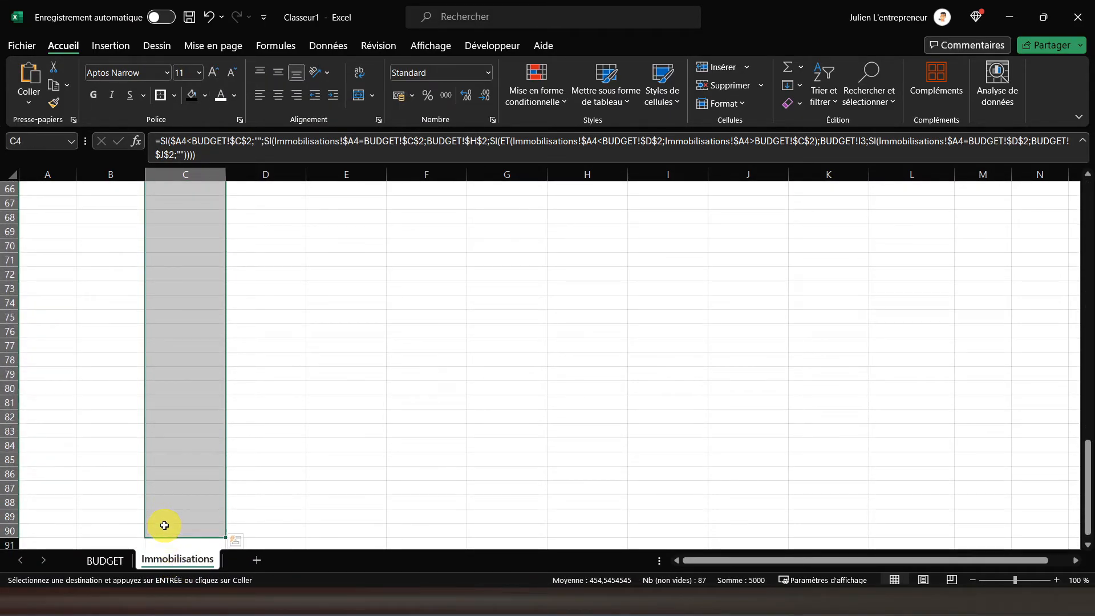
right_click(168, 436)
click(243, 216)
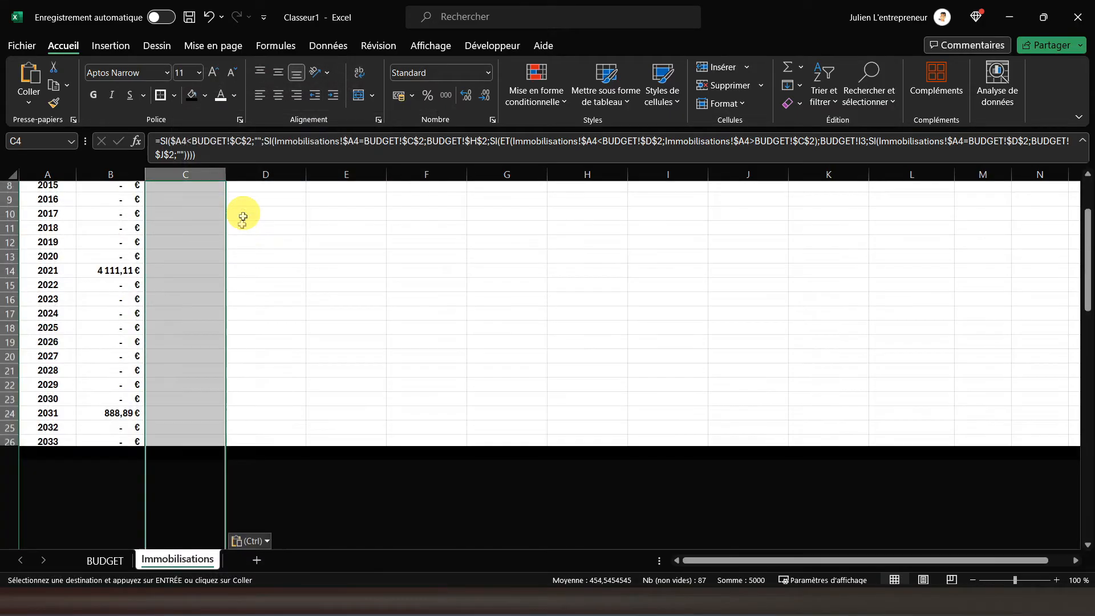
drag(186, 333, 196, 528)
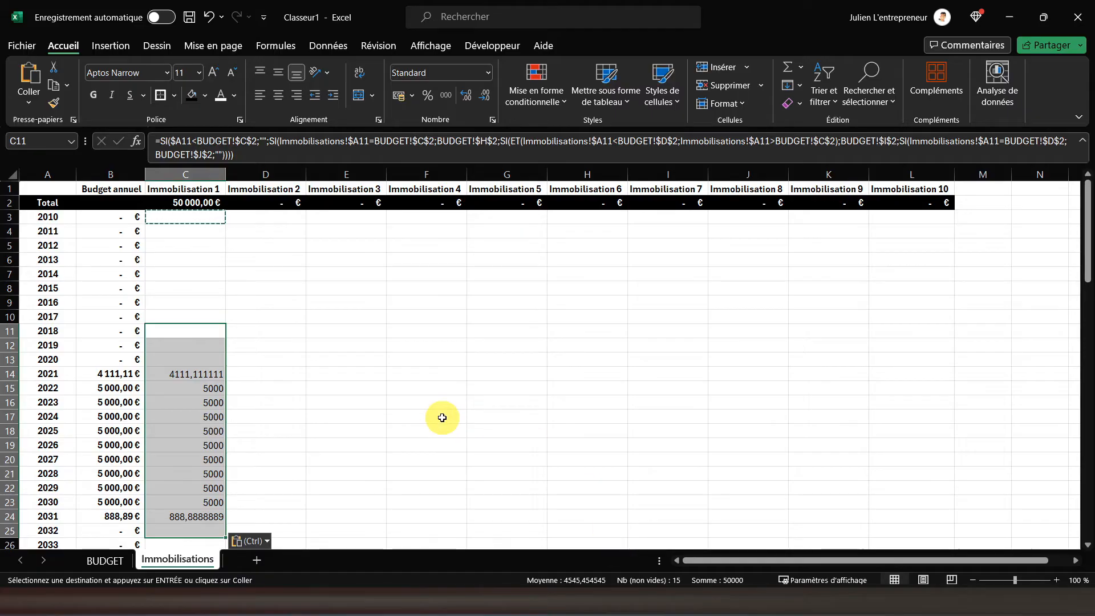
Step: Apply the Comptabilité number format in euros to the whole Immobilisation 1 column
click(186, 174)
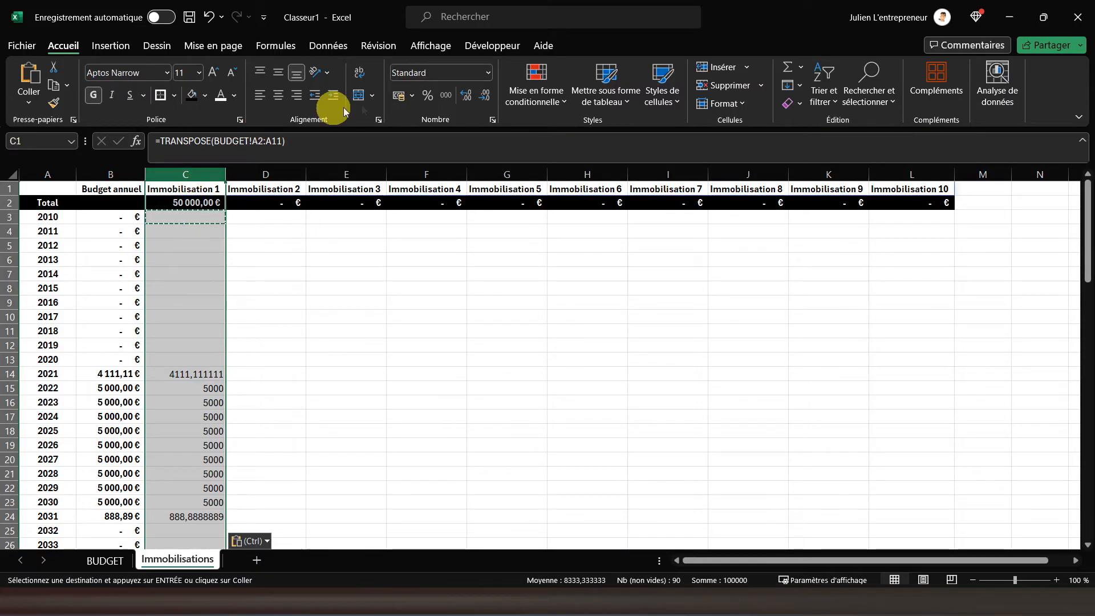
click(397, 95)
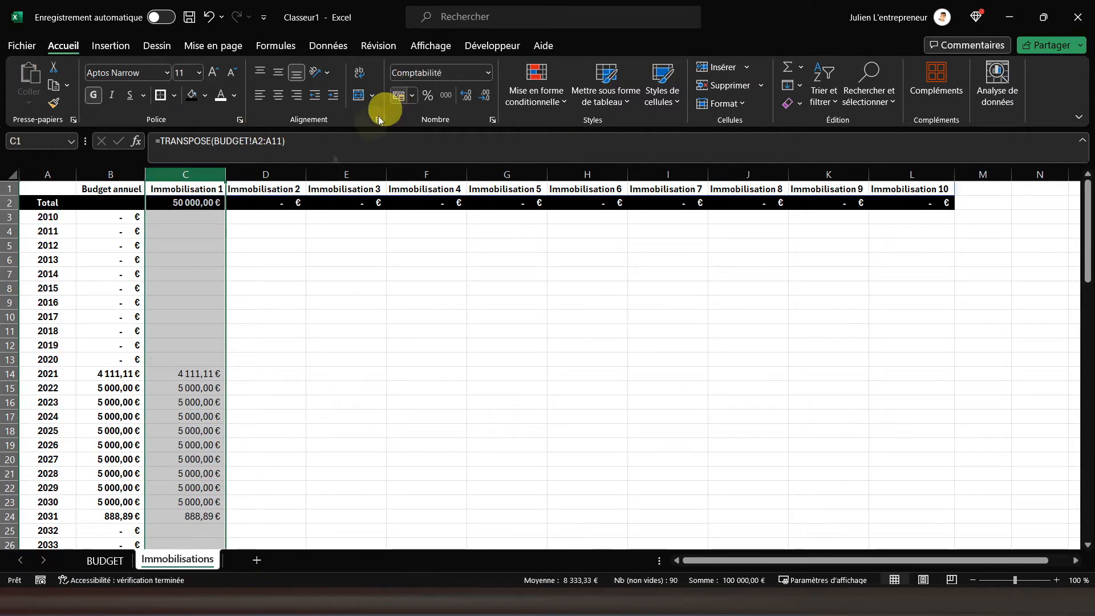
click(189, 373)
Step: Compare Immobilisation 1's yearly amounts with its minimum year, maximum year, first instalment and last instalment on the BUDGET sheet
scroll(171, 411, down, 3)
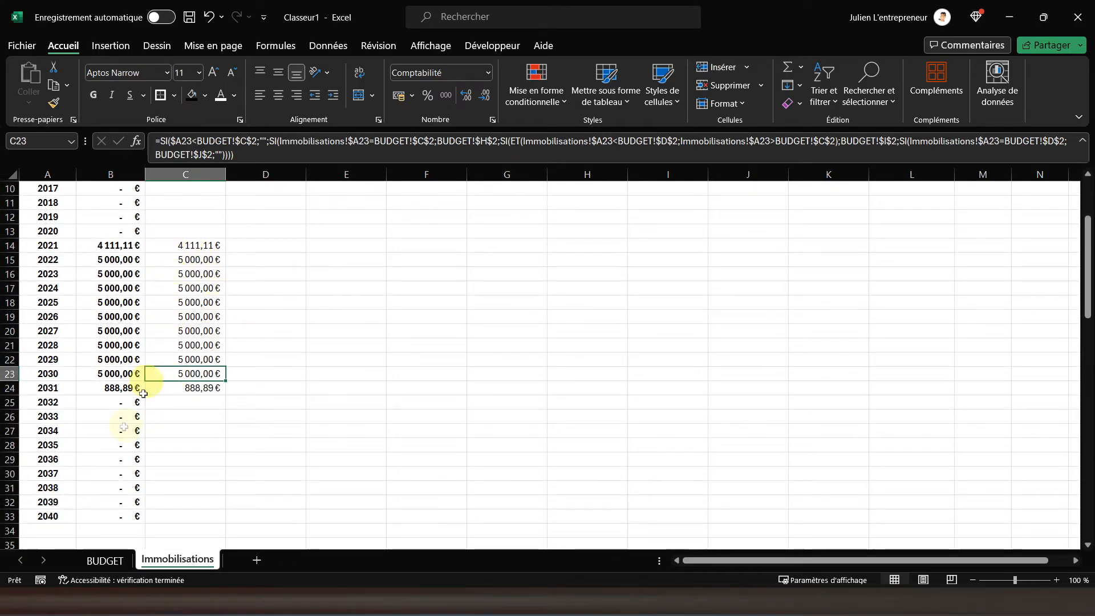
click(101, 560)
click(251, 231)
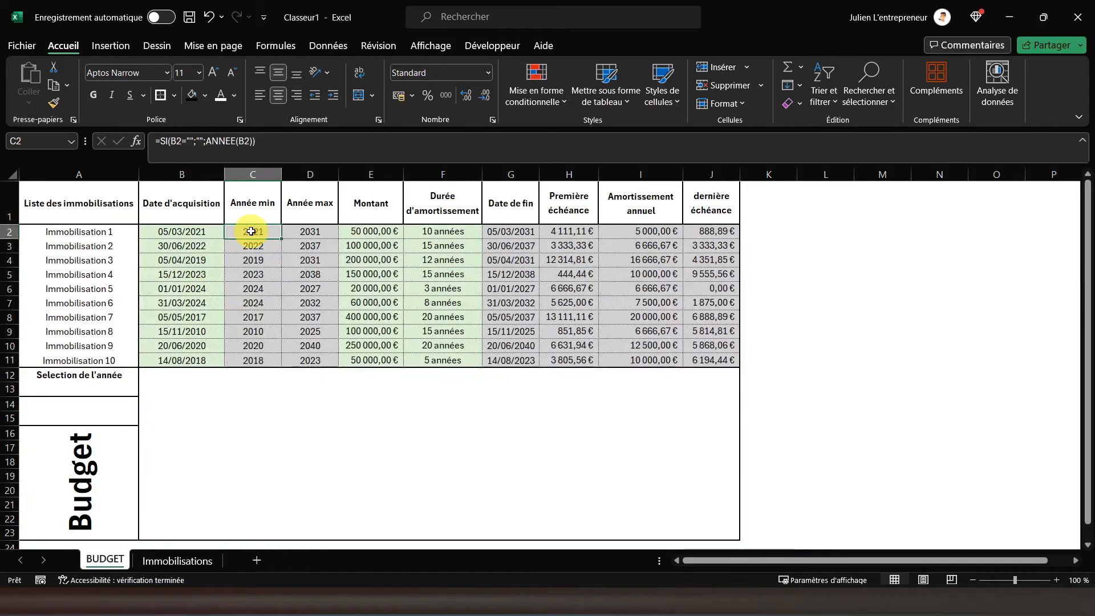
click(310, 231)
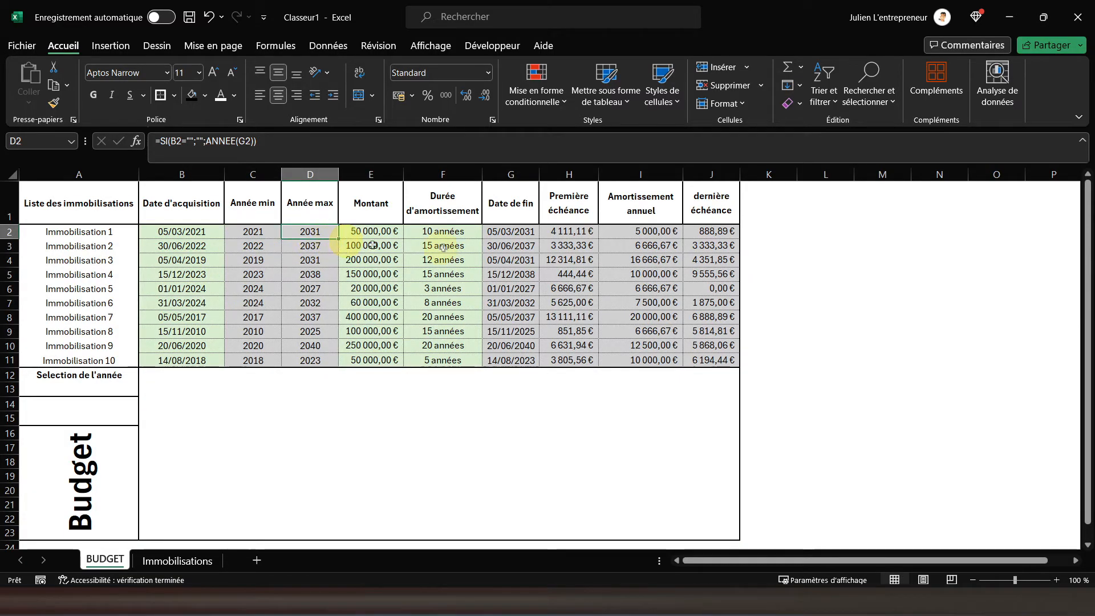
click(563, 233)
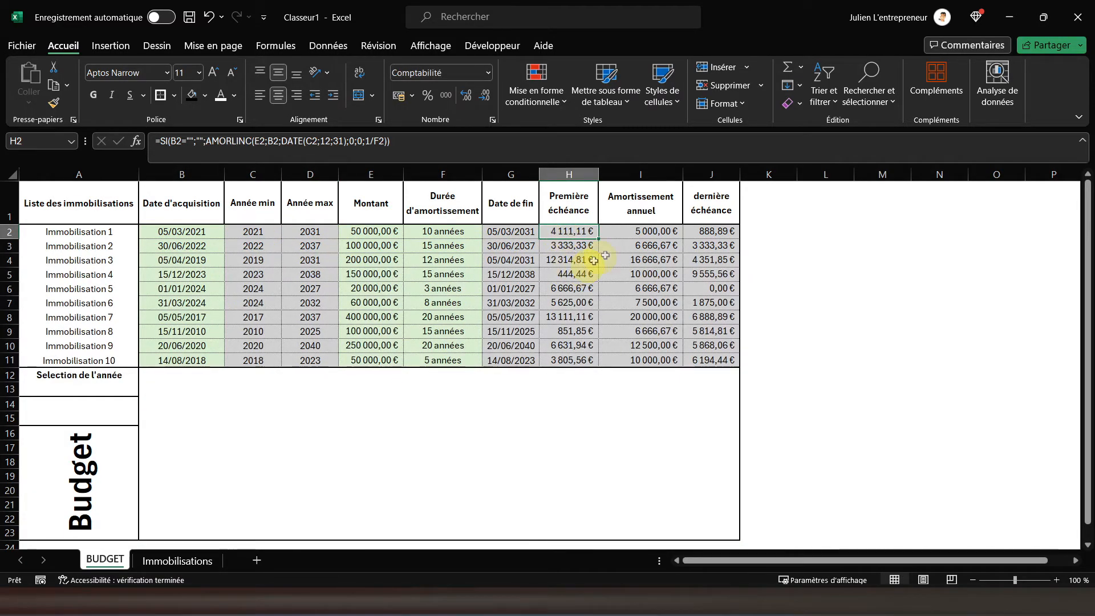
click(733, 230)
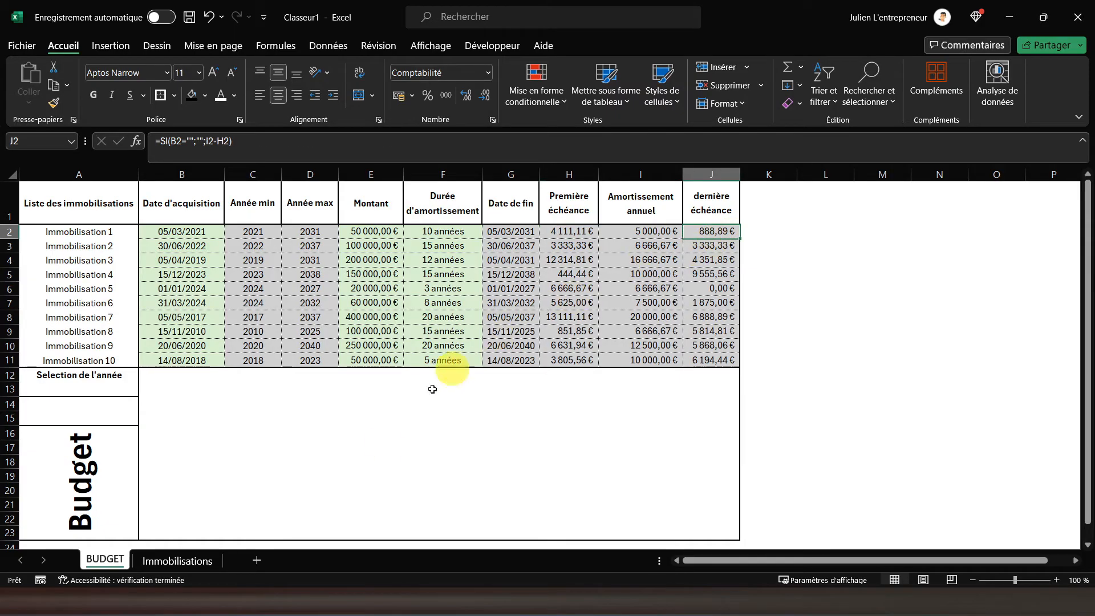
click(169, 562)
click(176, 330)
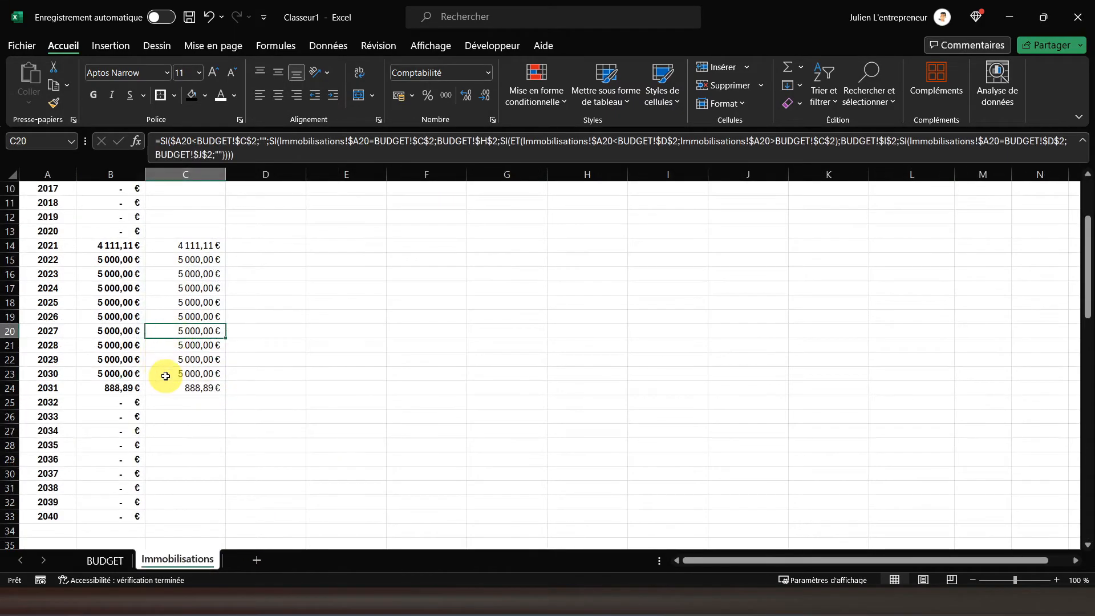
scroll(166, 377, up, 3)
click(188, 218)
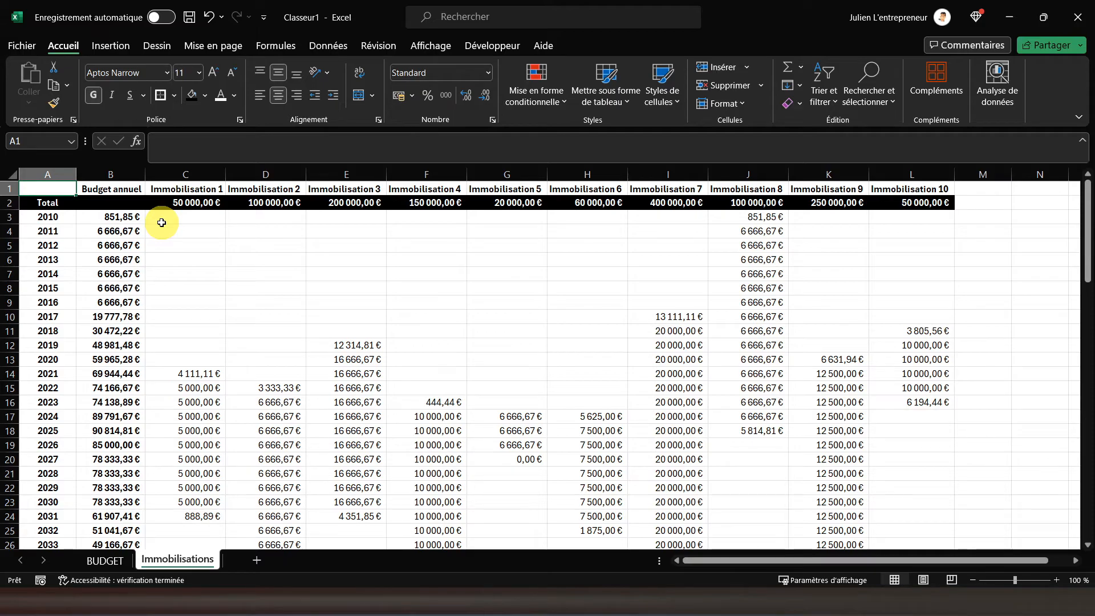
Step: Examine the filled depreciation table for all ten assets, including Immobilisation 3's instalments and the rows for 2025 and 2026
click(887, 230)
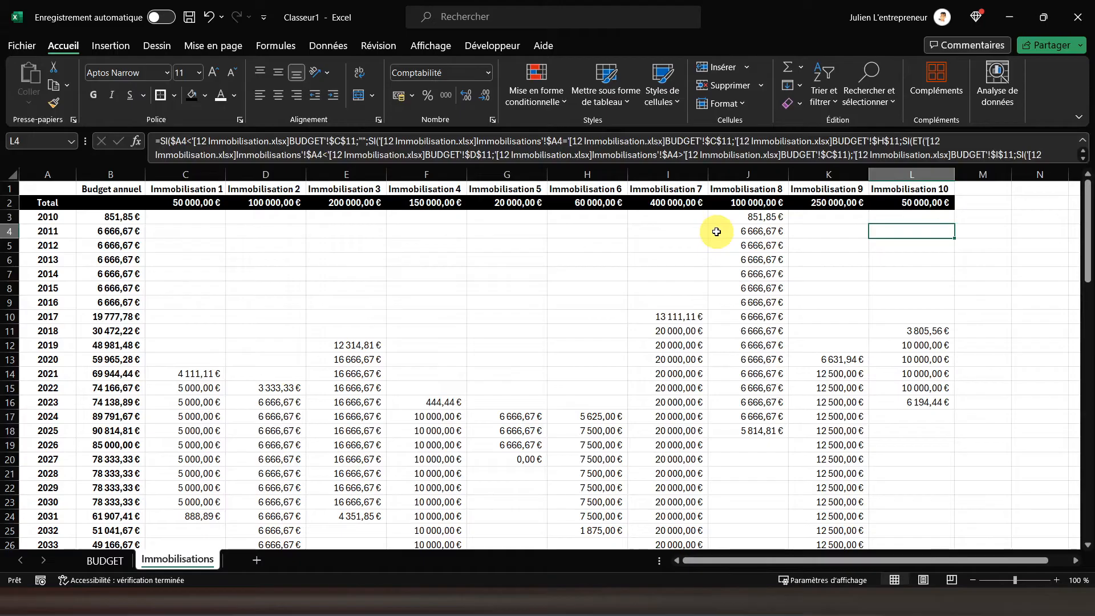
scroll(380, 260, down, 4)
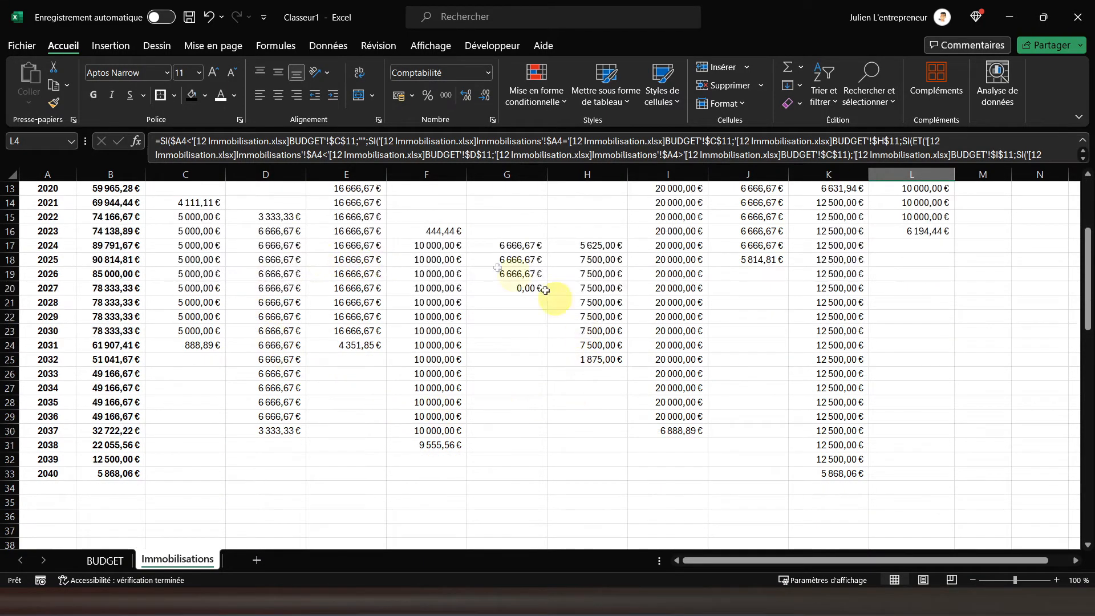
scroll(251, 307, up, 4)
scroll(251, 307, down, 3)
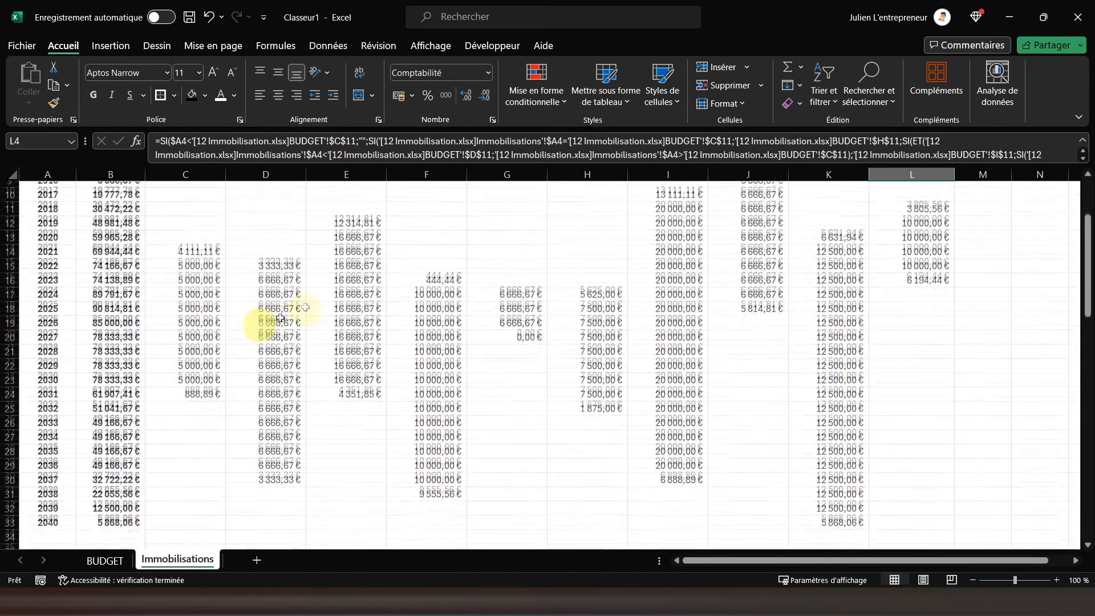
drag(350, 217, 351, 378)
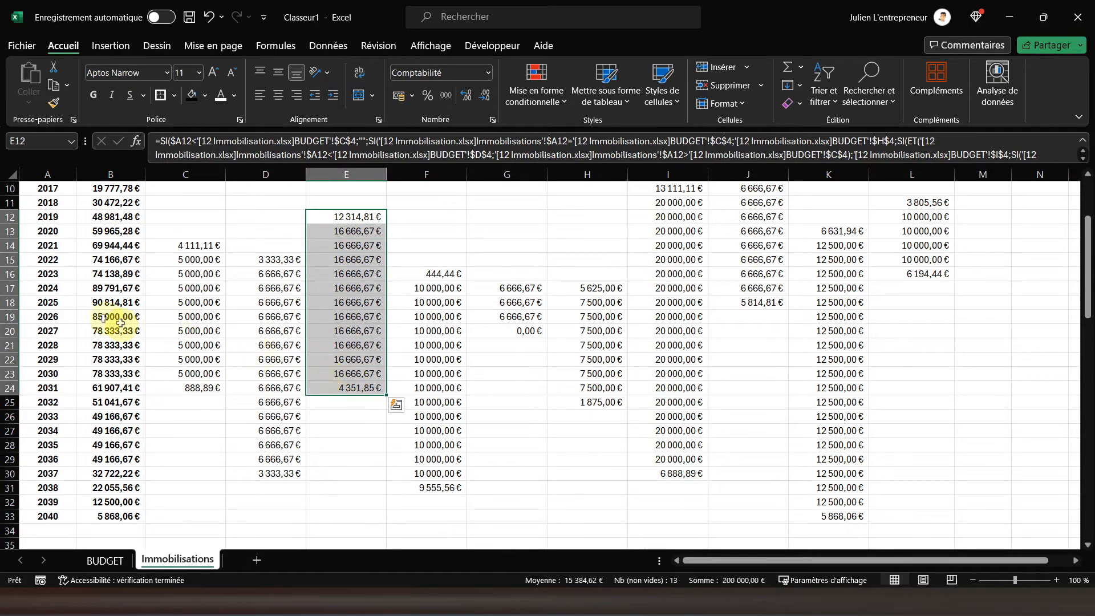
drag(49, 303, 870, 315)
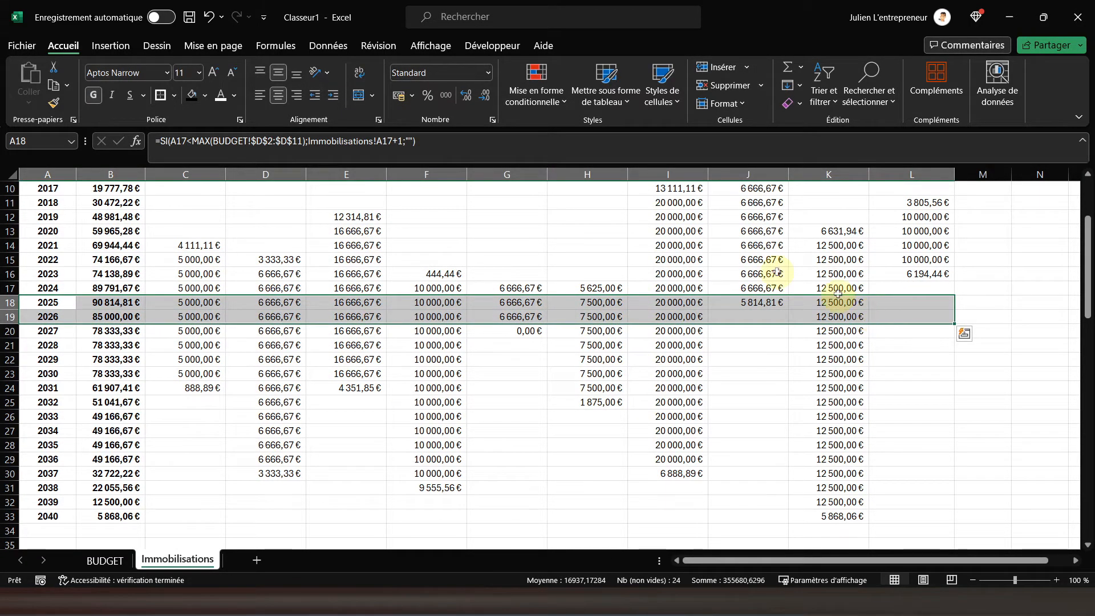
click(686, 257)
scroll(686, 256, up, 3)
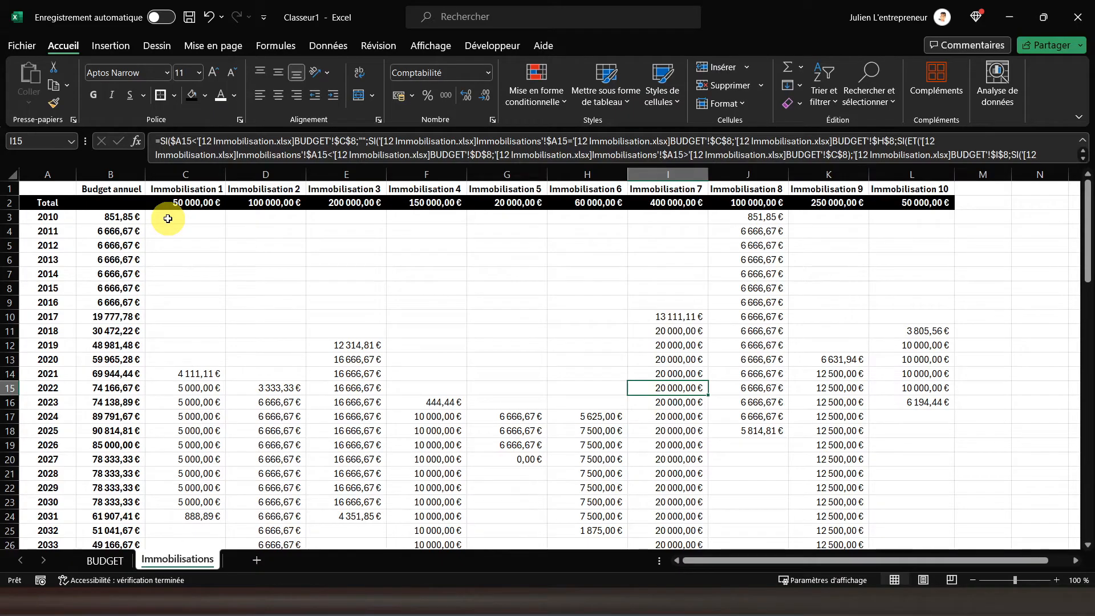
Step: Start a new formula-based conditional formatting rule for the Budget annuel cells B3:B90
drag(117, 216, 103, 532)
scroll(124, 438, up, 20)
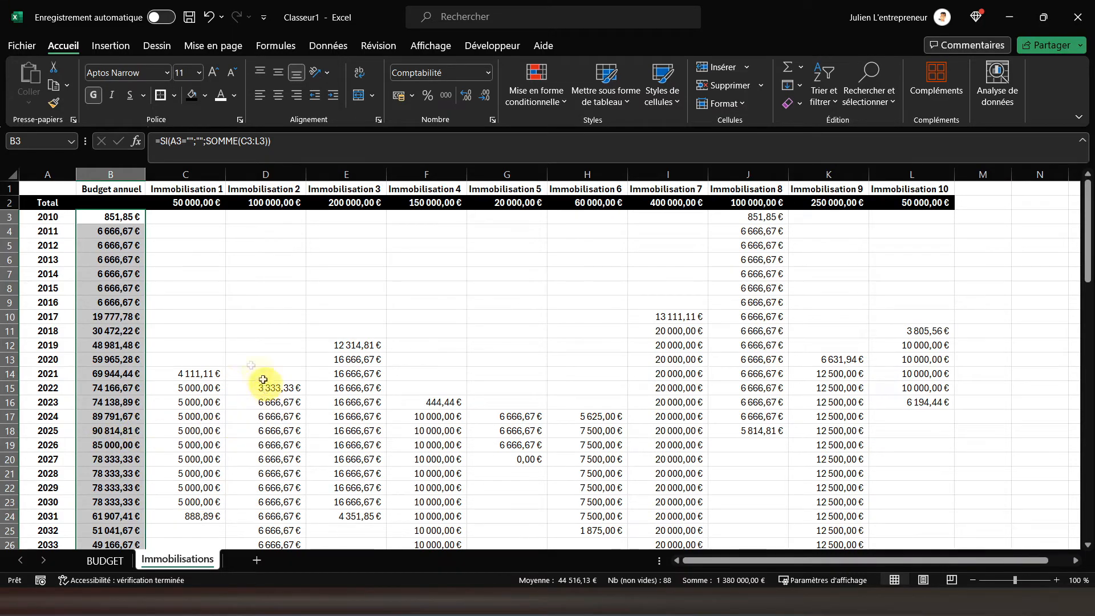
click(528, 100)
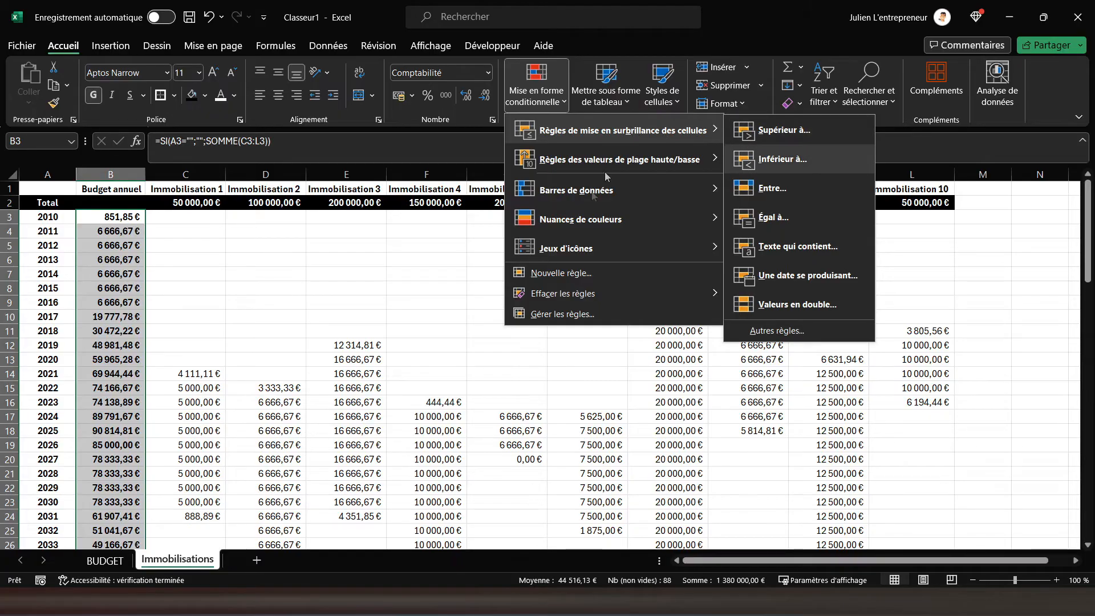
click(594, 275)
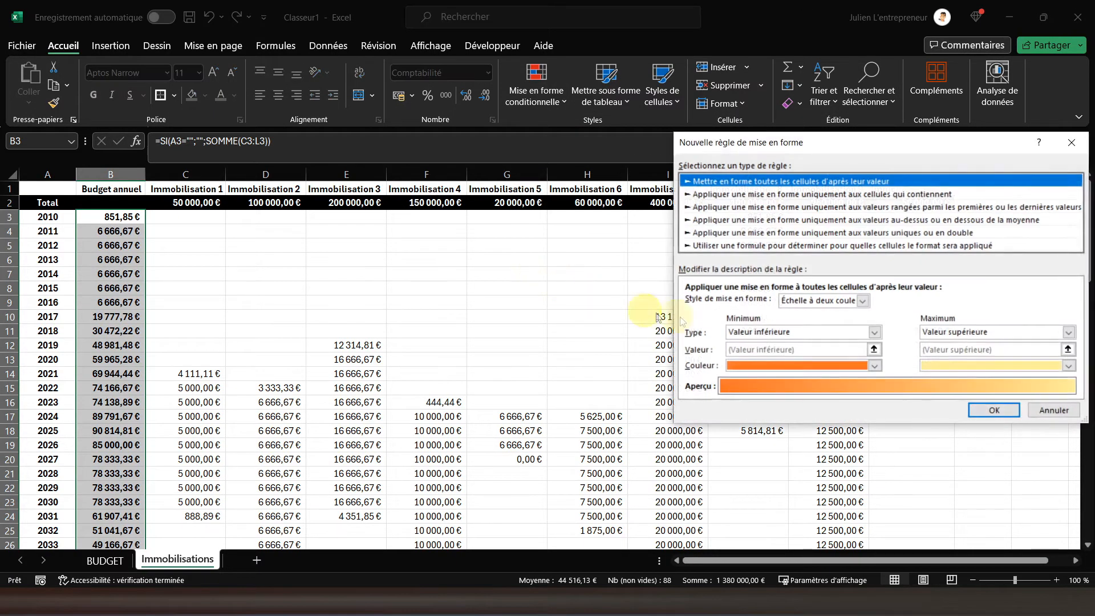
click(715, 247)
Step: Set the rule's formula to =$A3<>"", locking only the column of the year cell
click(709, 303)
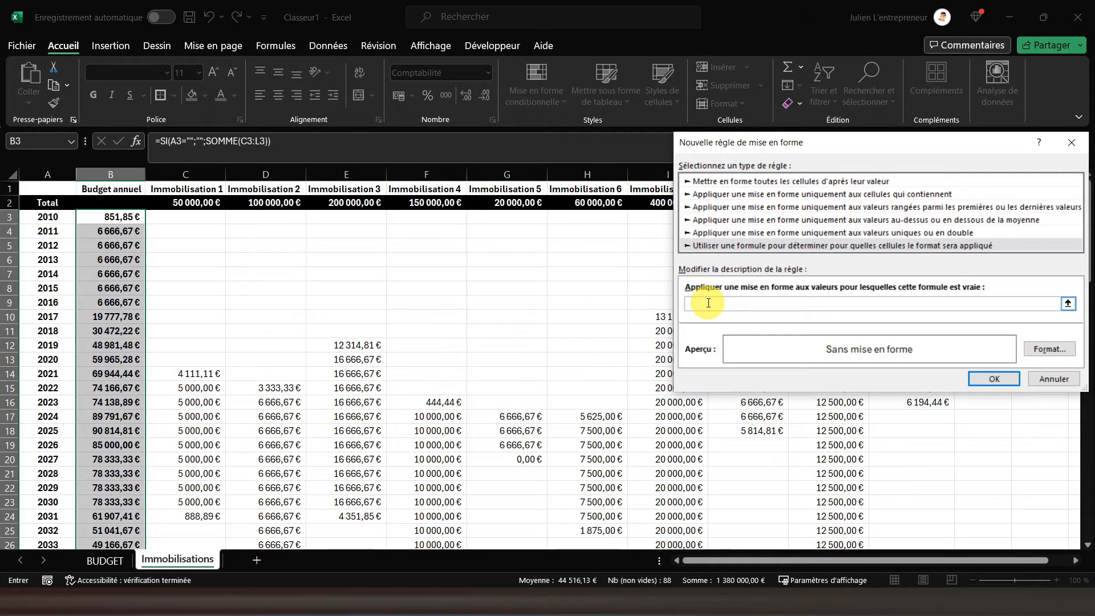
click(37, 189)
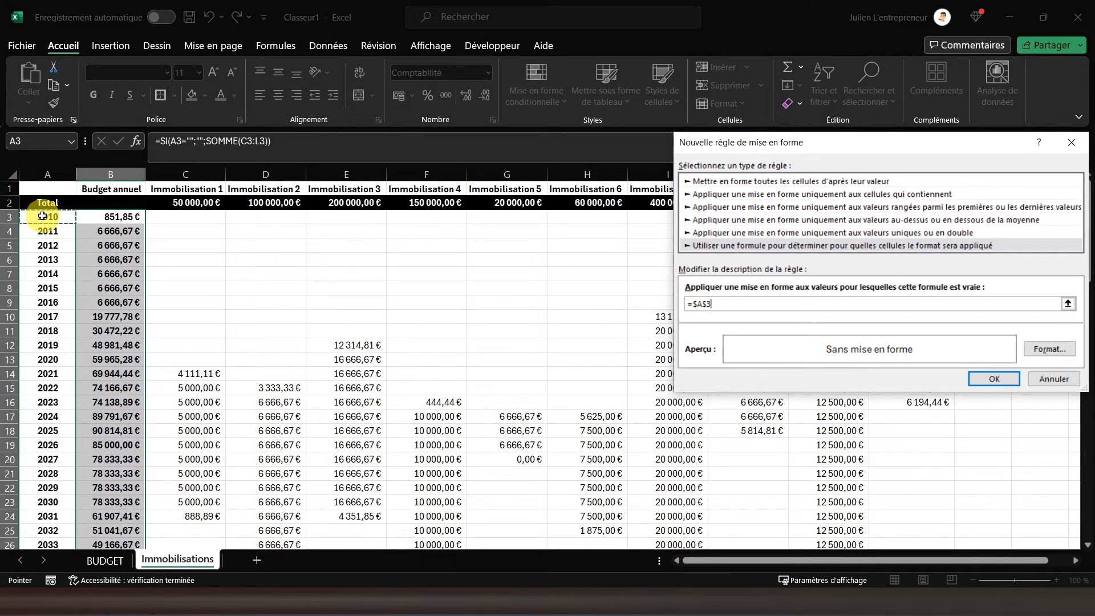
click(708, 304)
key(BackSpace)
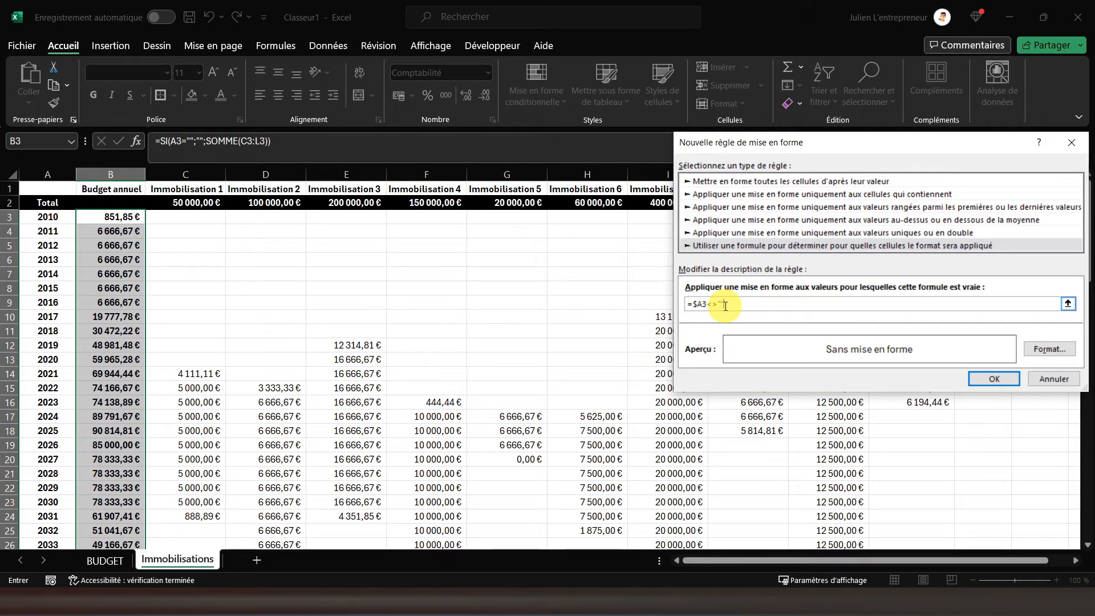
Step: Give the Budget annuel rule a black fill and white font colour, and apply it to the column
click(1046, 349)
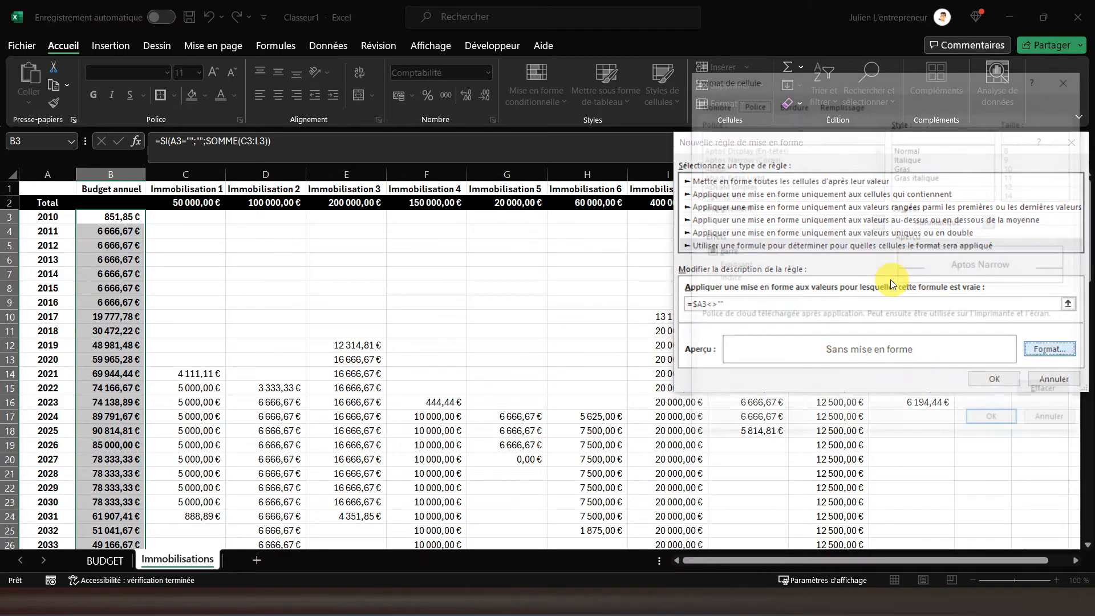
click(826, 106)
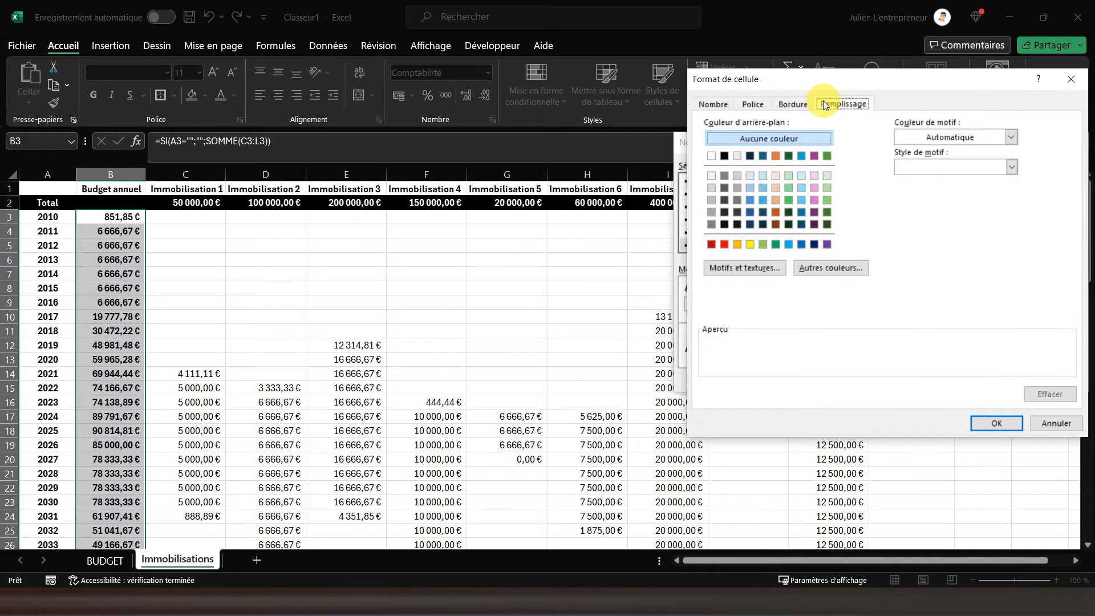
click(725, 156)
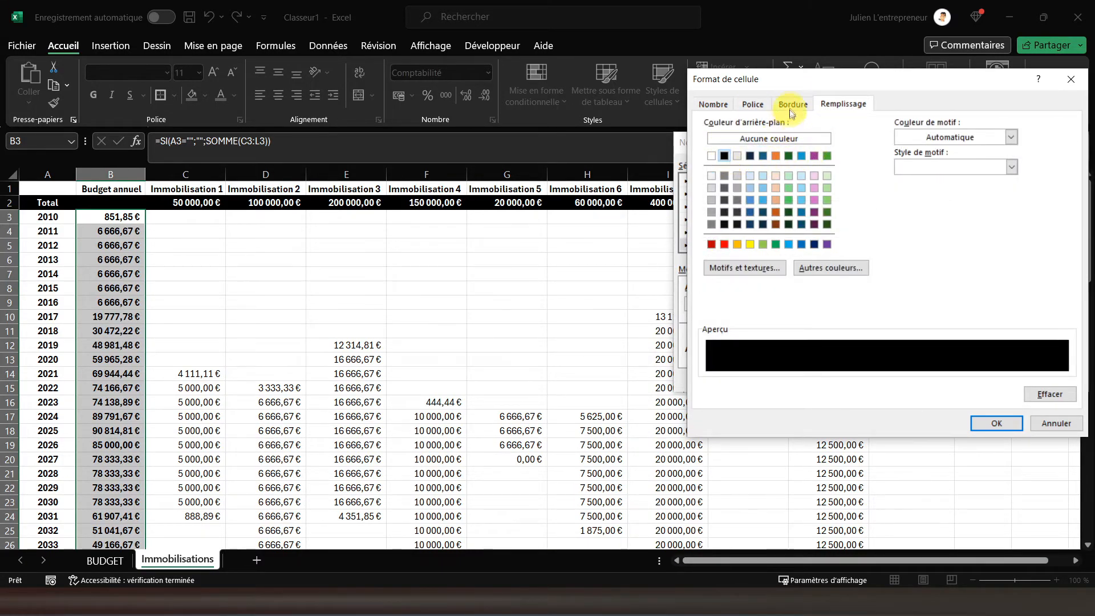
click(753, 105)
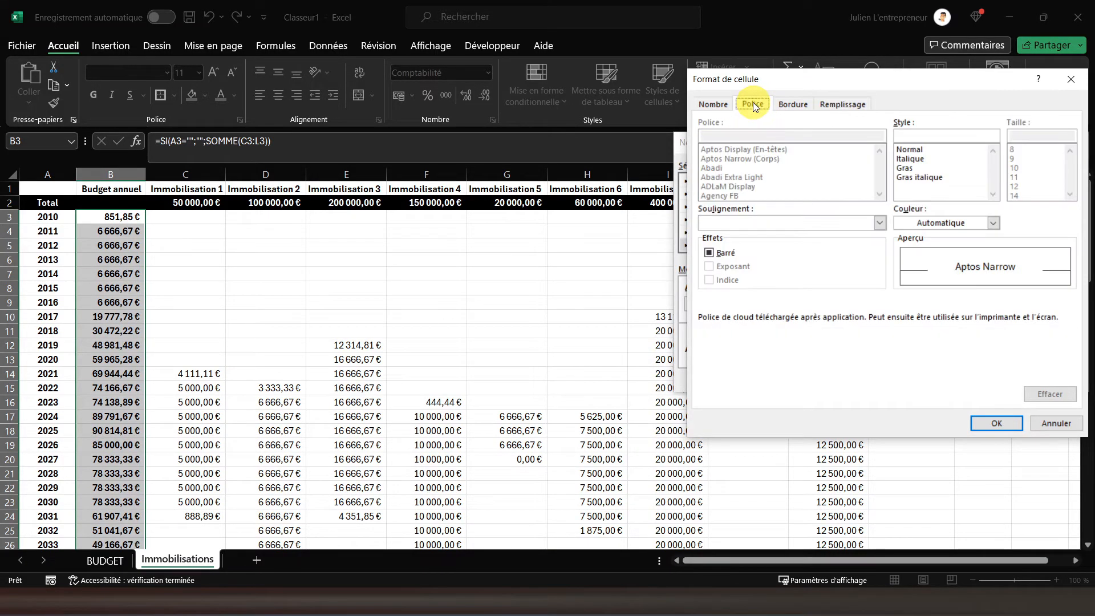
click(933, 223)
click(902, 281)
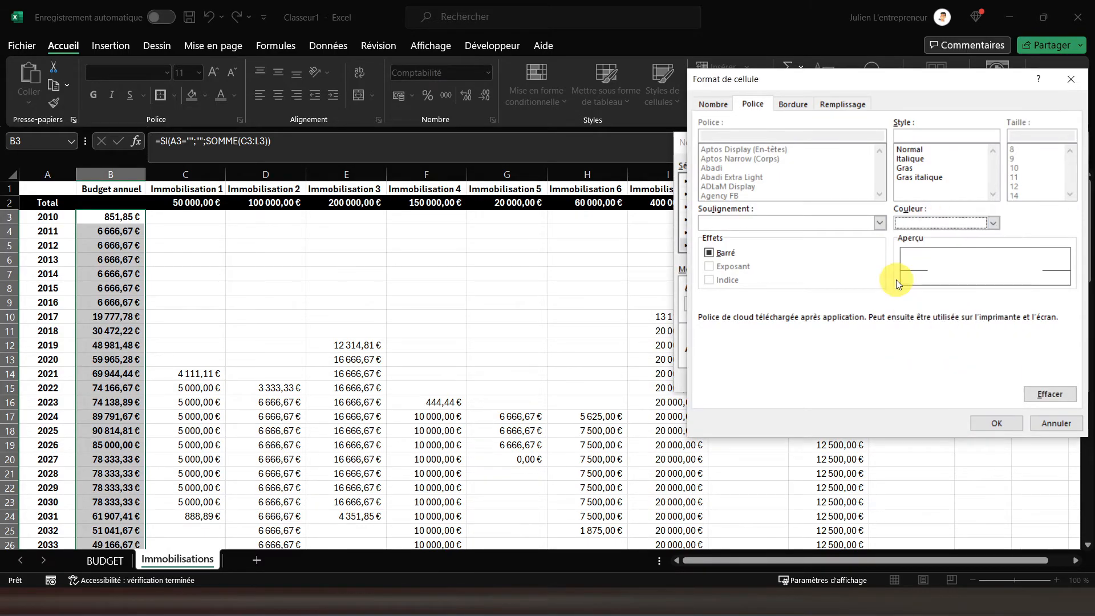
click(990, 424)
click(993, 379)
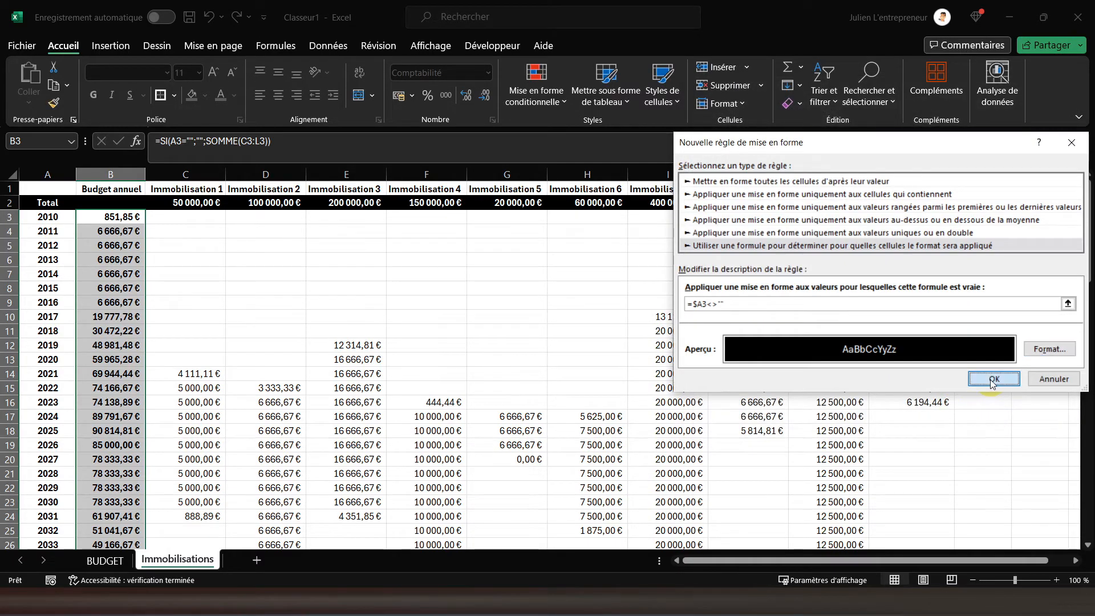
scroll(128, 255, down, 8)
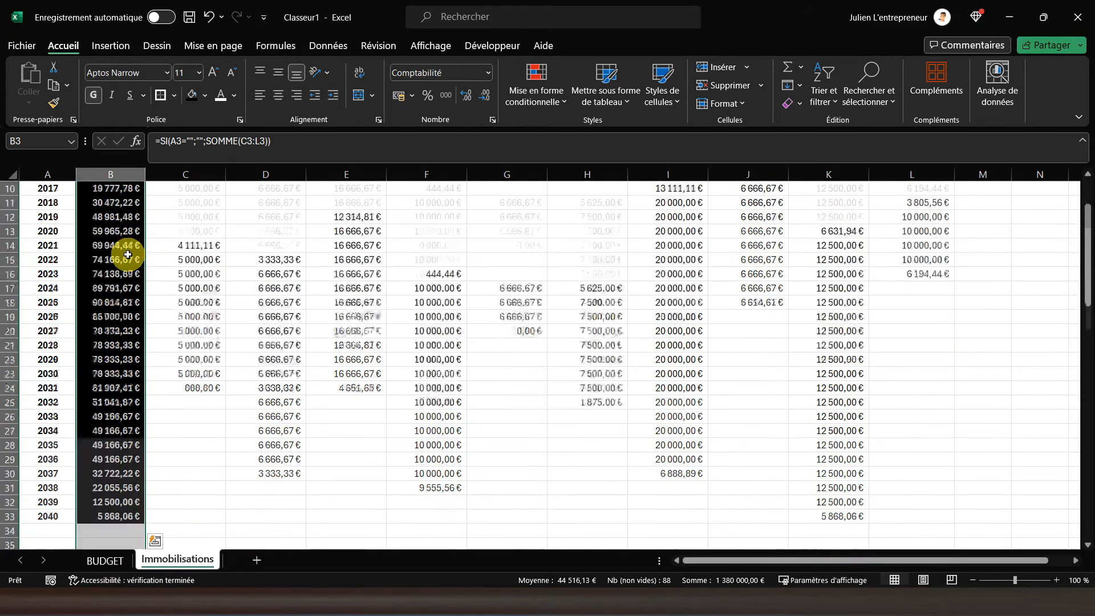
scroll(128, 255, up, 8)
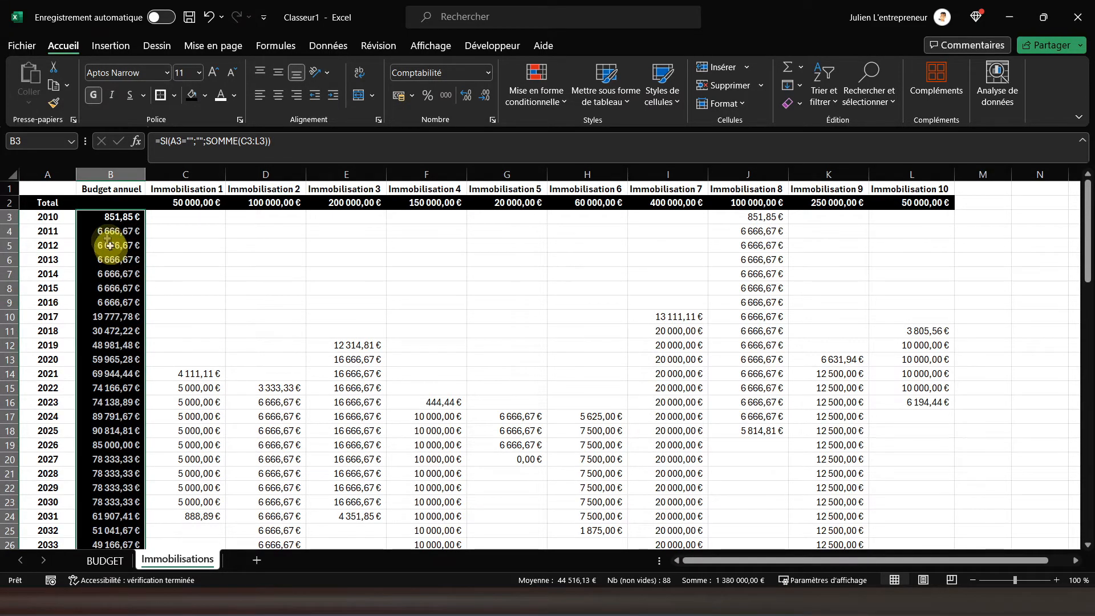
Step: Start a new formula-based conditional formatting rule for the whole Immobilisations table, cells A1:L90
click(42, 189)
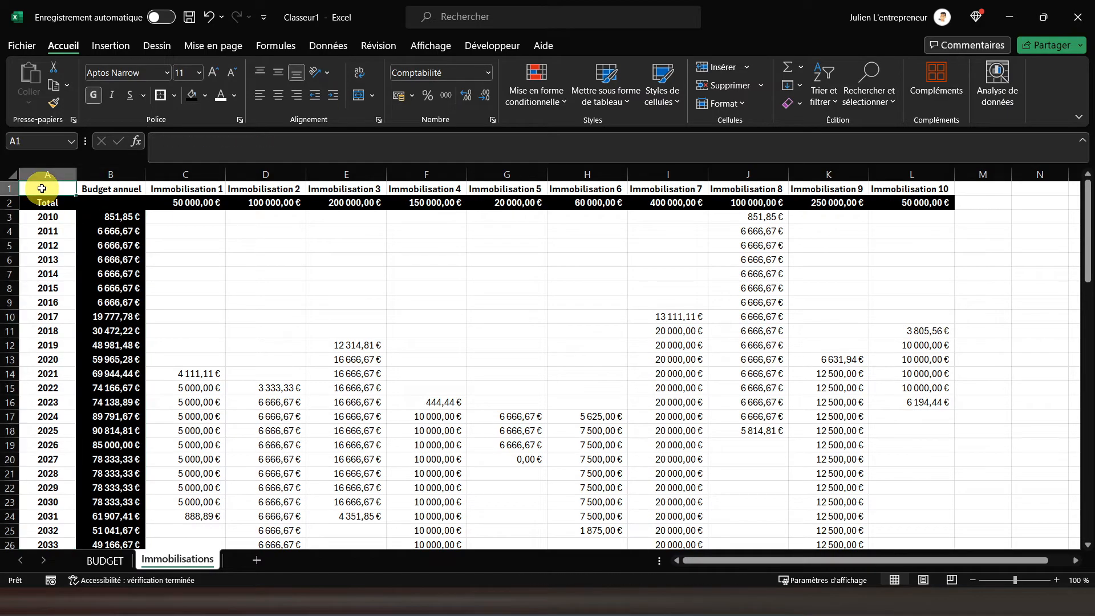
drag(42, 189, 920, 497)
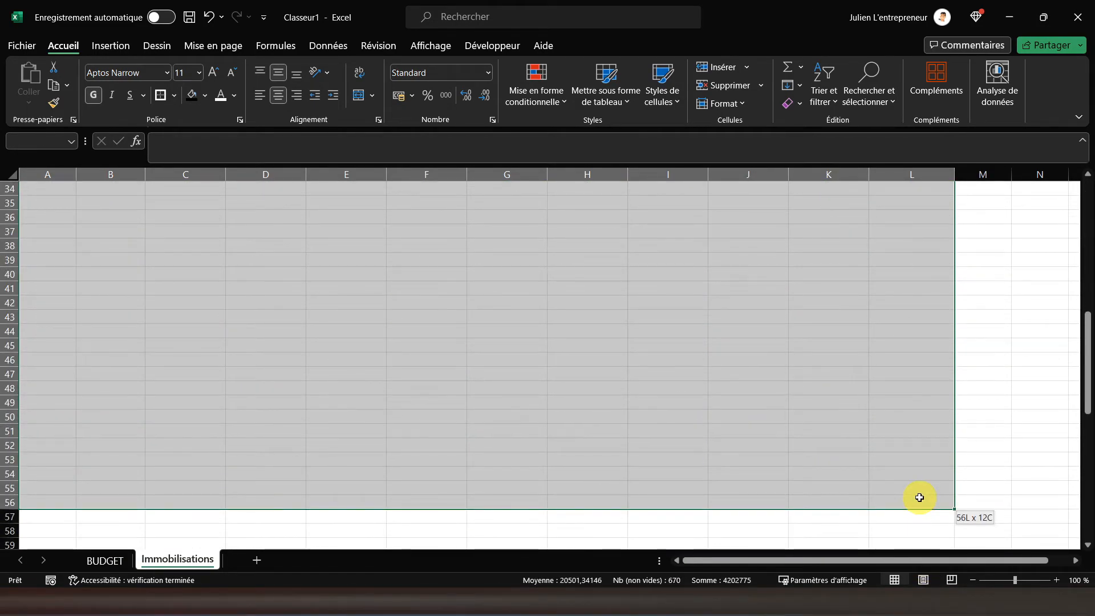
mouse_move(920, 497)
mouse_down()
mouse_move(924, 557)
mouse_move(917, 520)
mouse_move(913, 577)
mouse_move(907, 488)
mouse_up()
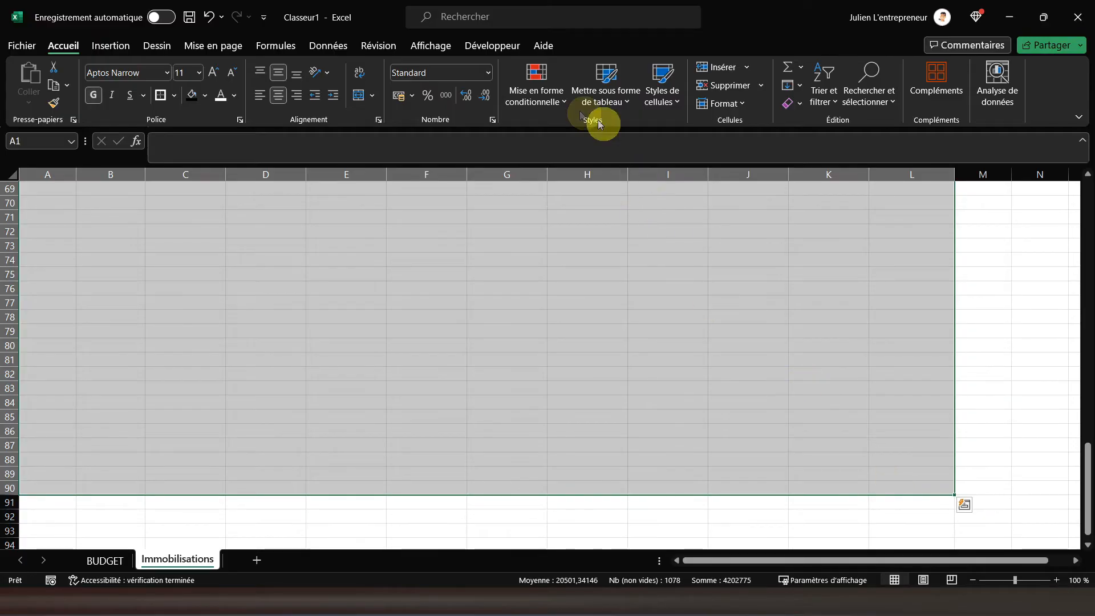
click(534, 85)
click(568, 279)
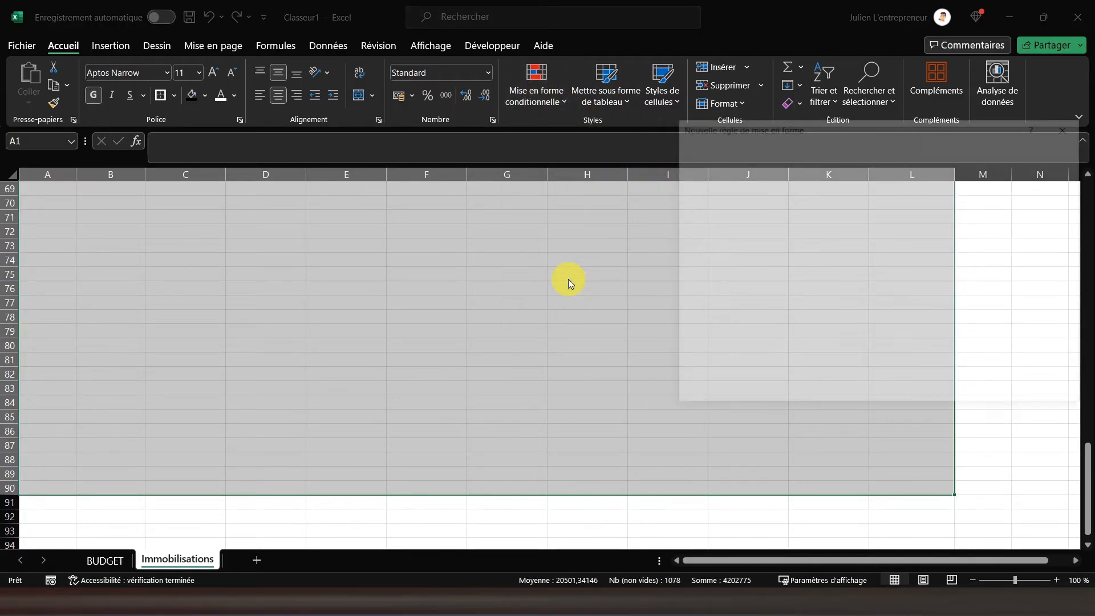
click(763, 231)
click(736, 287)
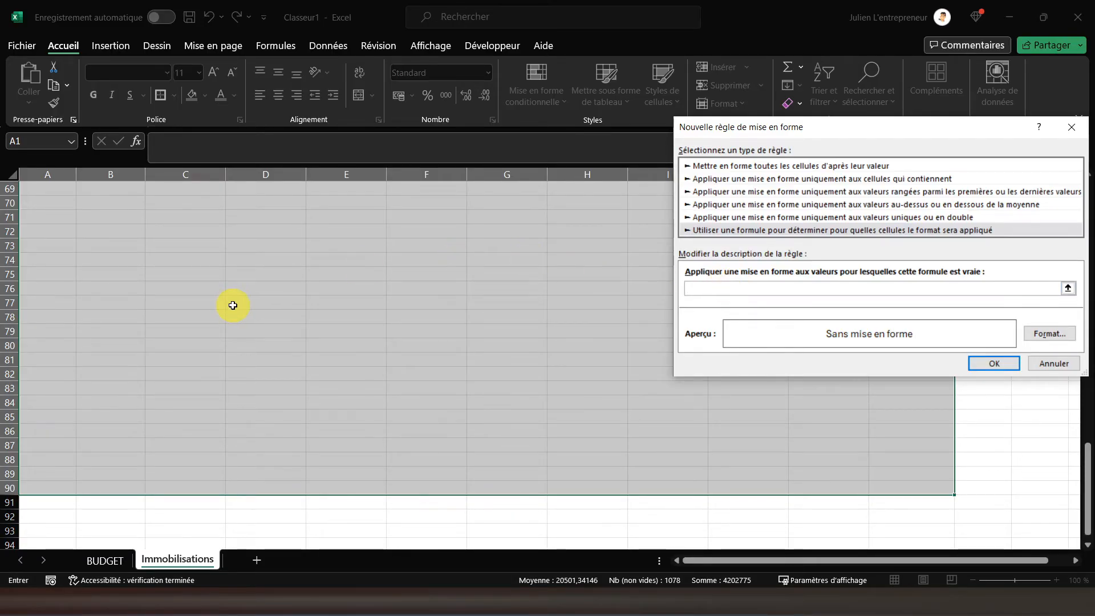
Step: Set the table rule's formula to =$A1<>"", locking only the column of the year cell
scroll(232, 305, up, 20)
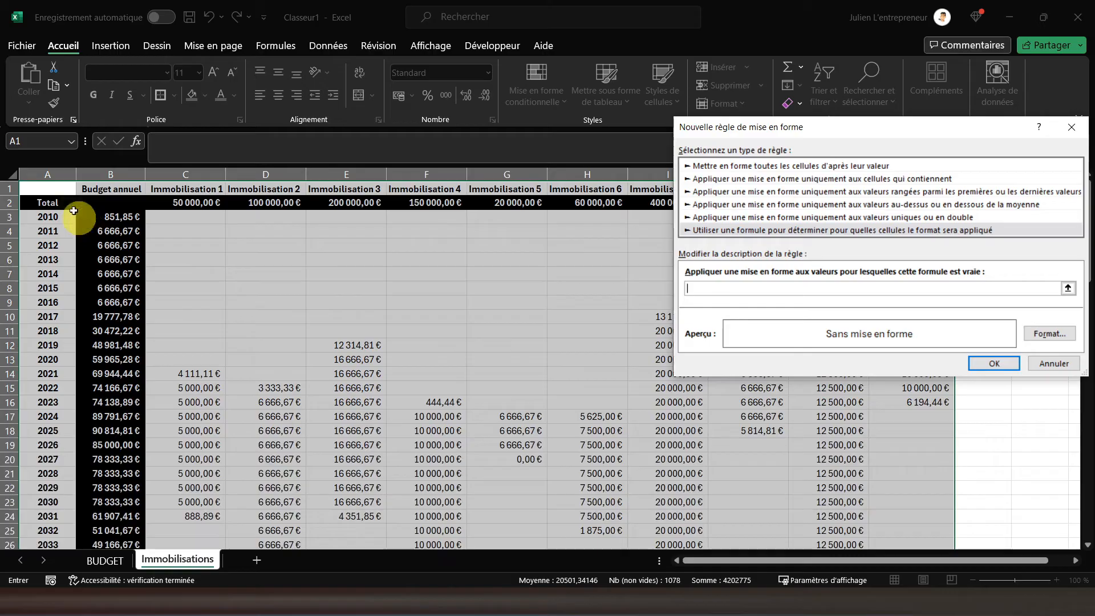
click(48, 188)
click(709, 289)
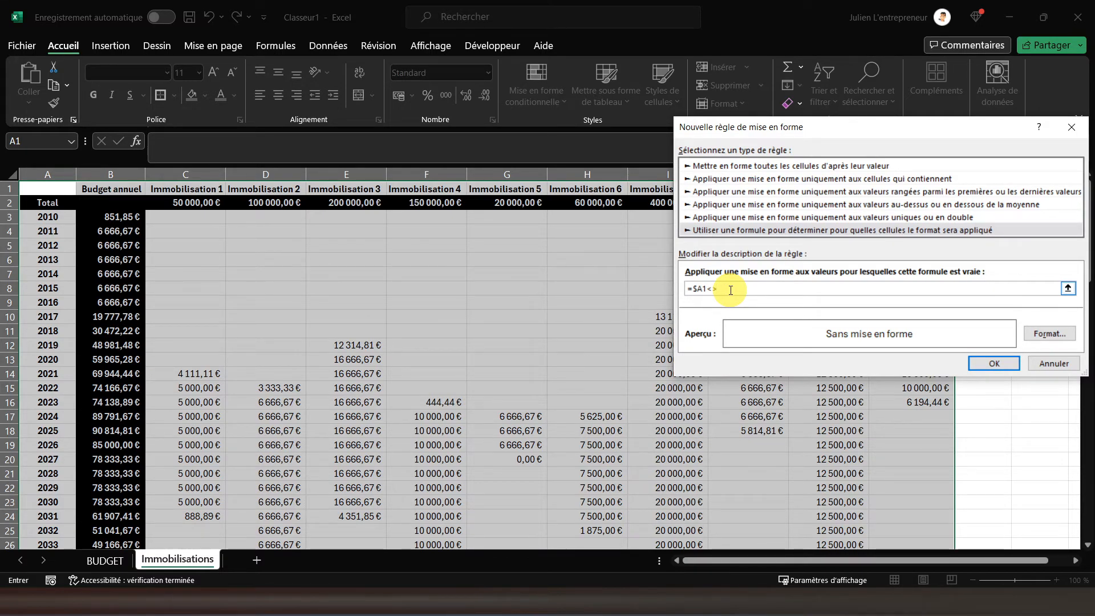
Step: Give the table rule an outline border (Contour) and apply it
click(1035, 335)
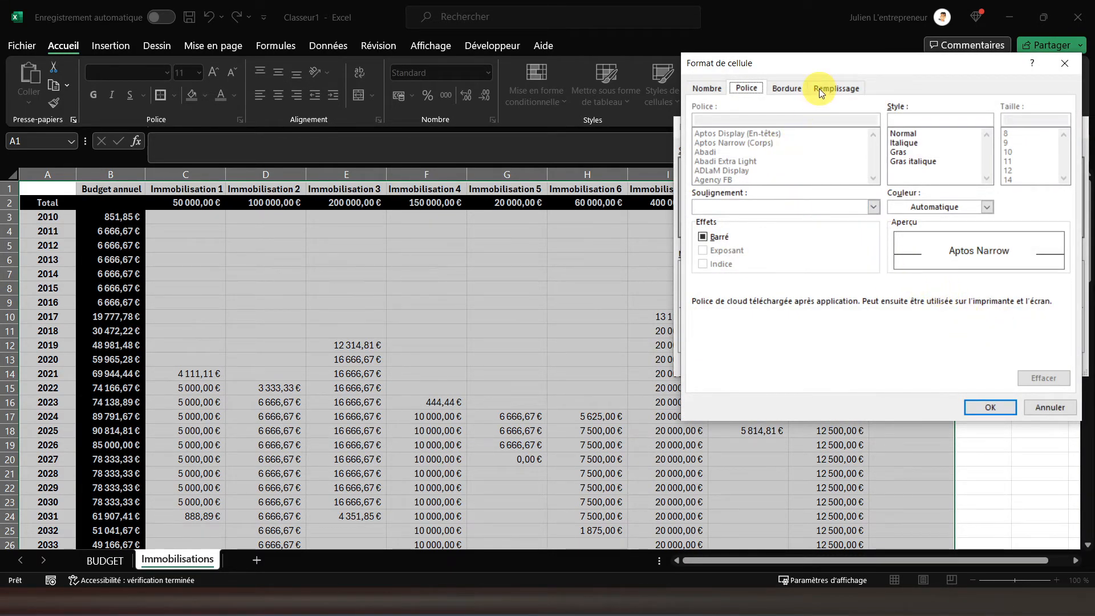
click(787, 88)
click(900, 132)
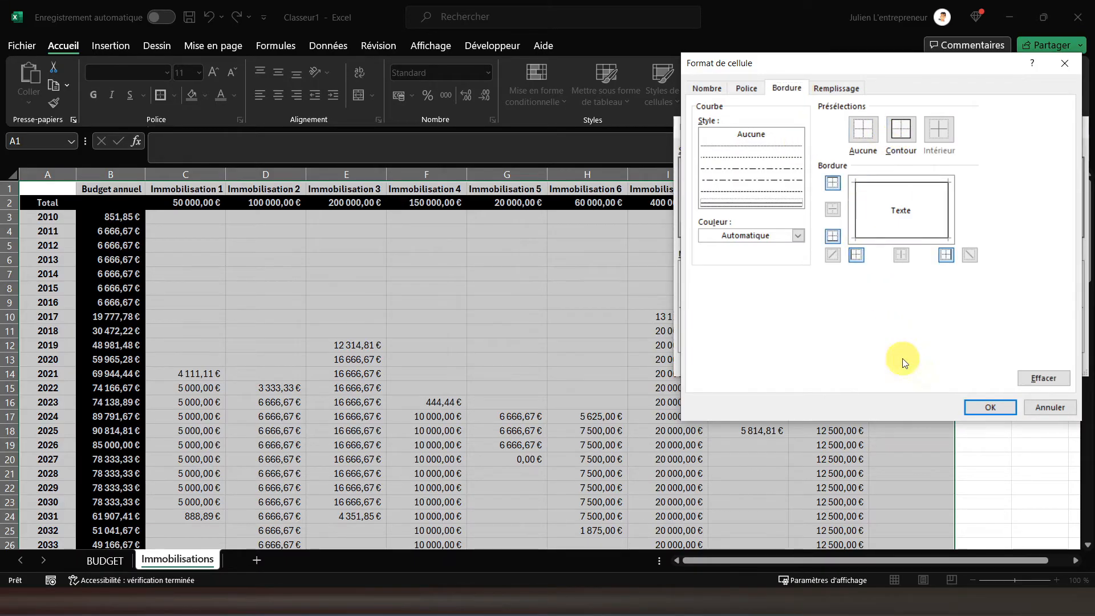
click(985, 408)
click(926, 363)
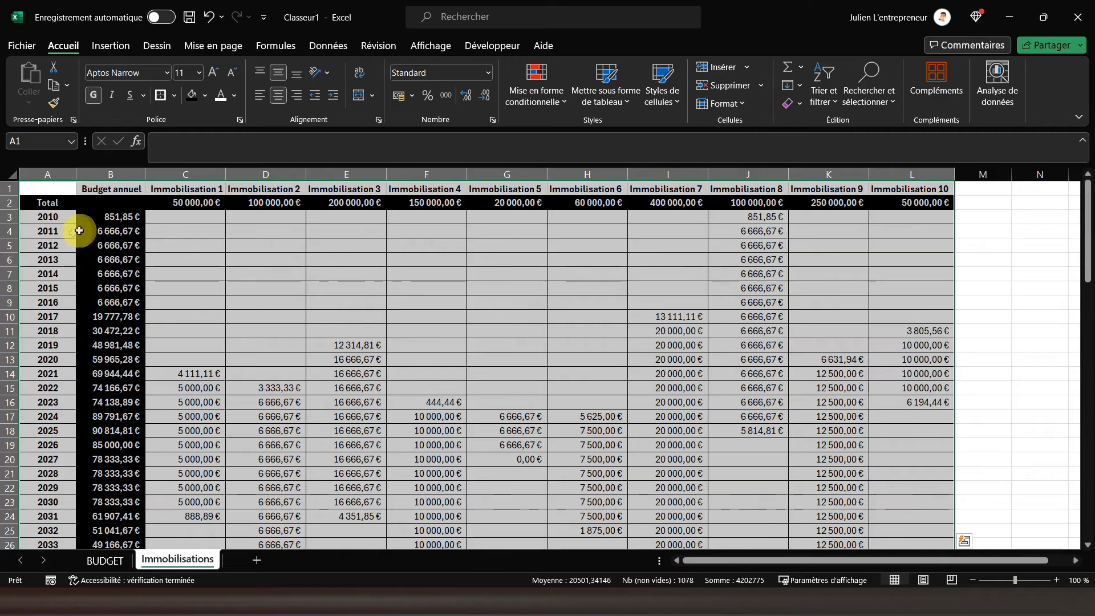
Step: Add borders to the header cells B1:L1, from Budget annuel to Immobilisation 10
drag(98, 188, 924, 189)
click(162, 96)
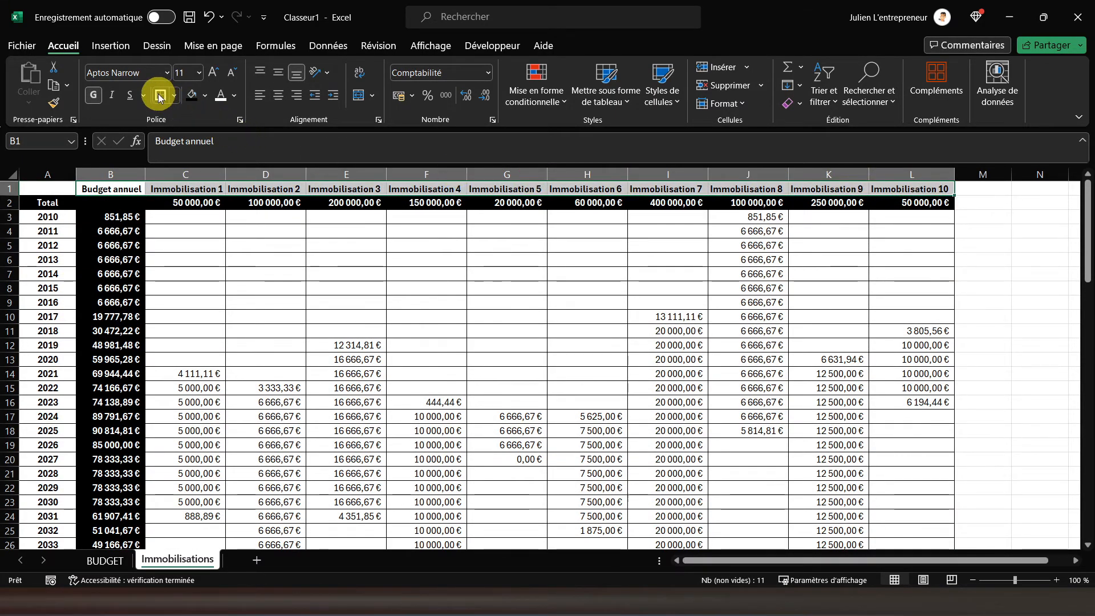
Step: Check the header cells from Immobilisation 1 to Immobilisation 9, and the Budget annuel cell for 2014
click(183, 189)
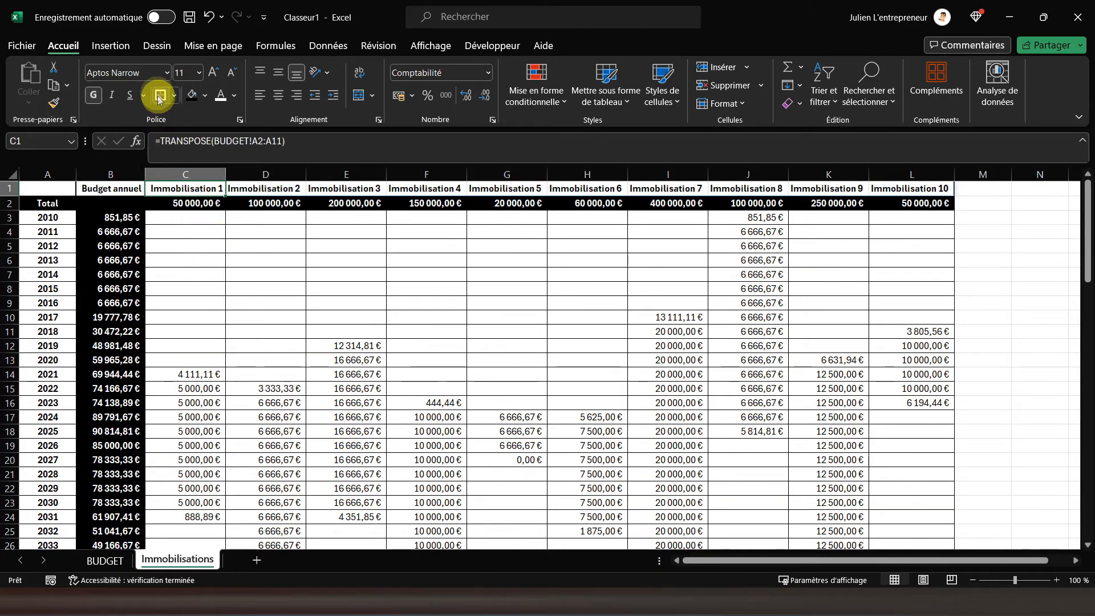
key(Right)
key(Right)
key(Right)
key(Right)
key(Right)
key(Right)
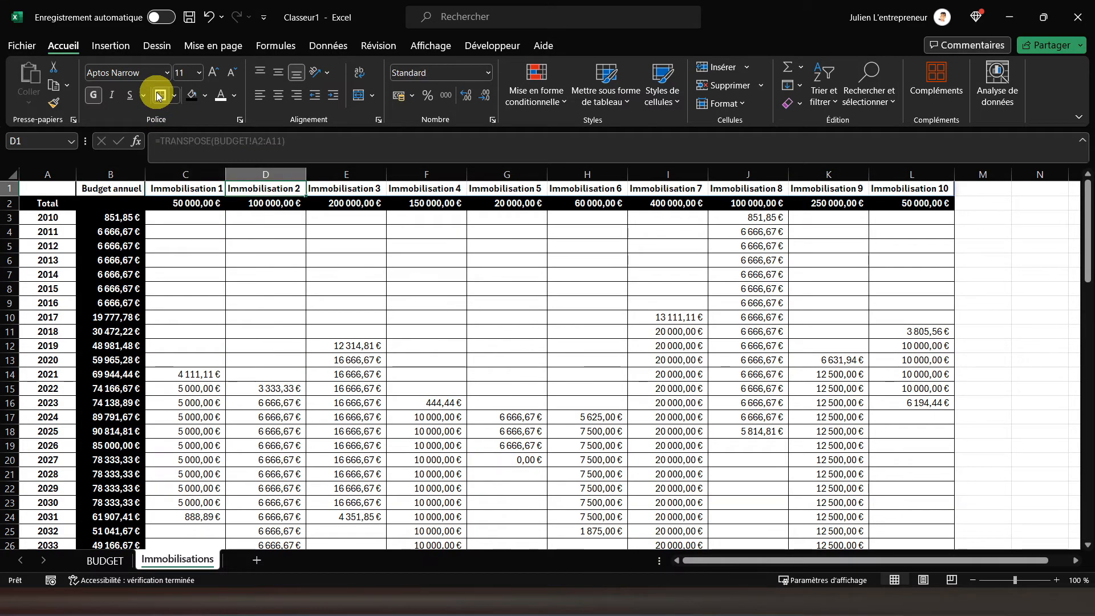
key(Right)
key(Right)
key(Right)
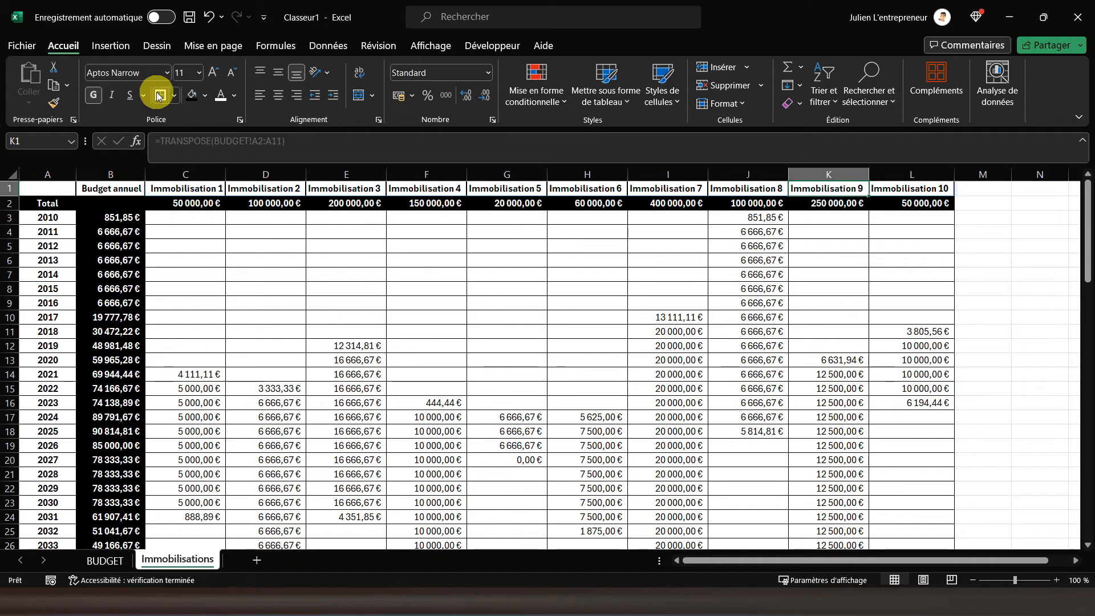
click(122, 277)
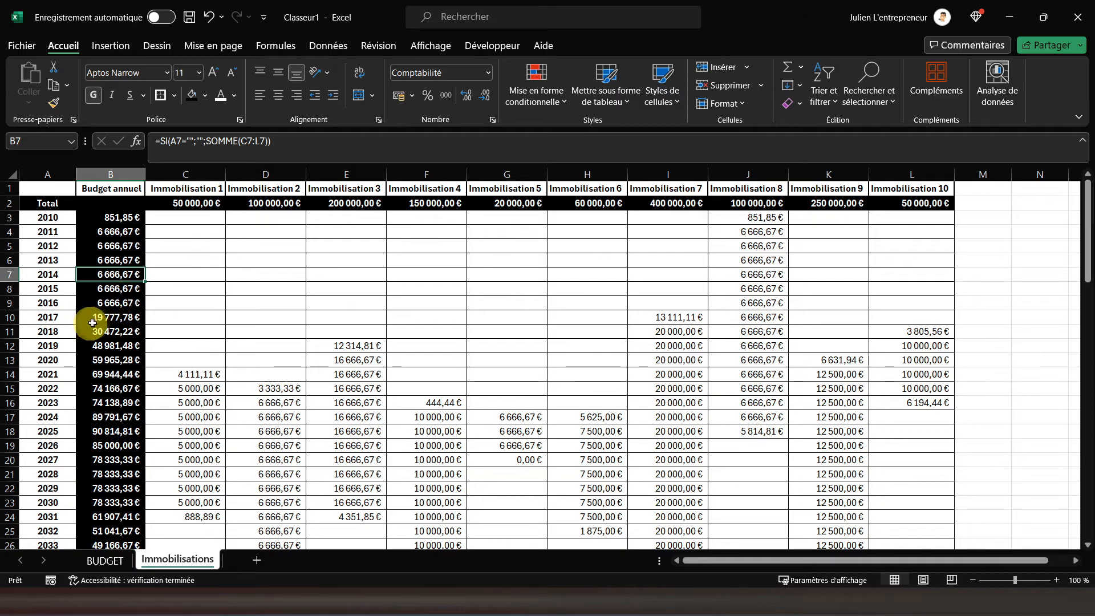
Step: Add a list data validation to cell A13 under Selection de l'année on the BUDGET sheet, with source =Immobilisations!$A$3:$A$90
click(93, 560)
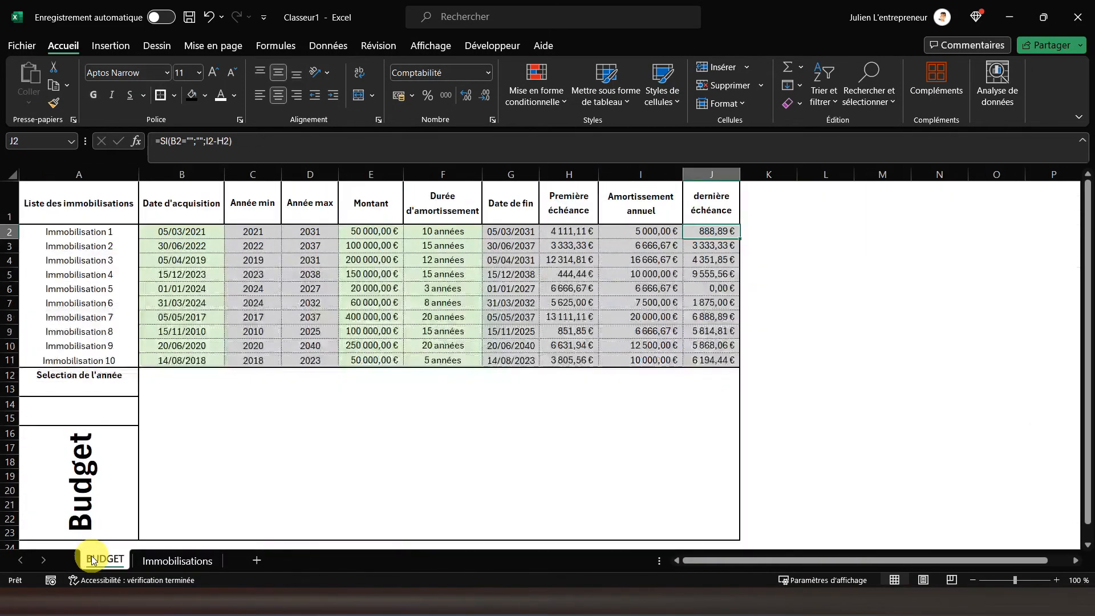
click(78, 388)
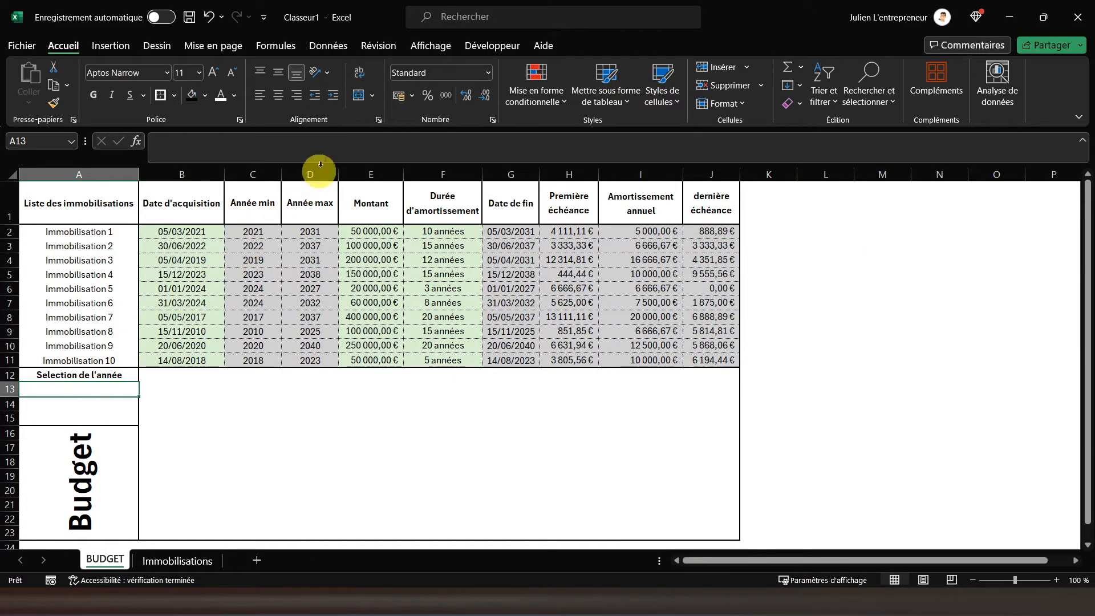
click(329, 47)
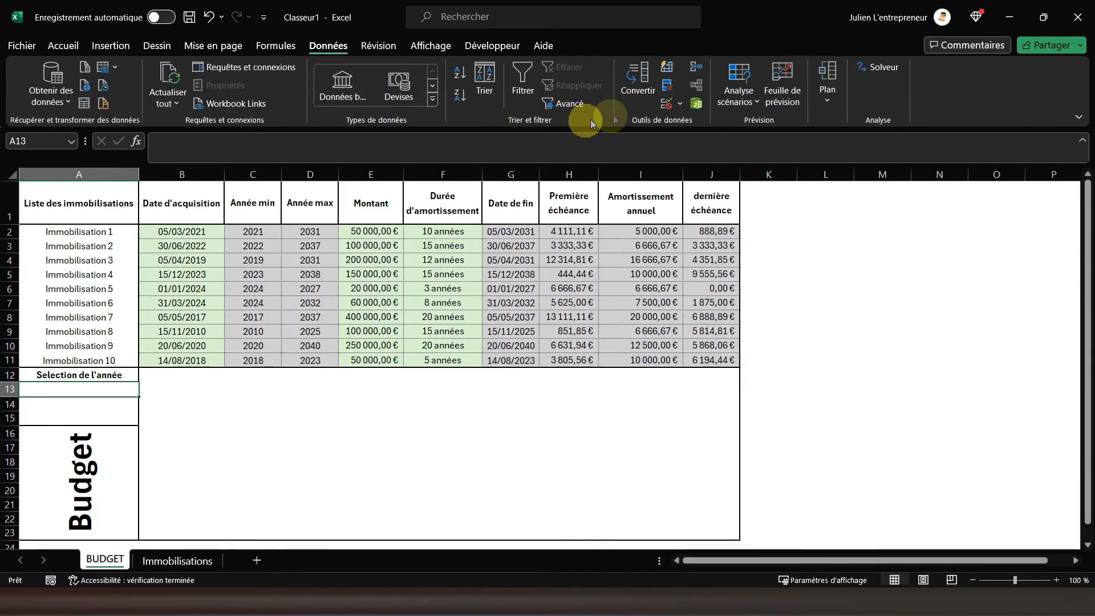
click(666, 103)
click(803, 189)
click(788, 226)
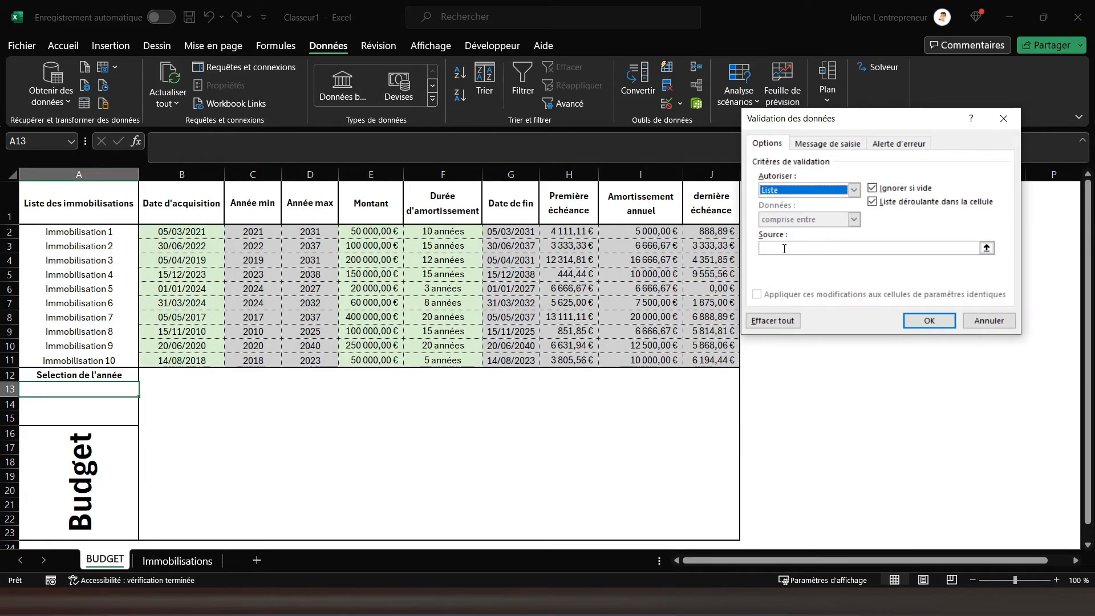
click(784, 249)
click(178, 560)
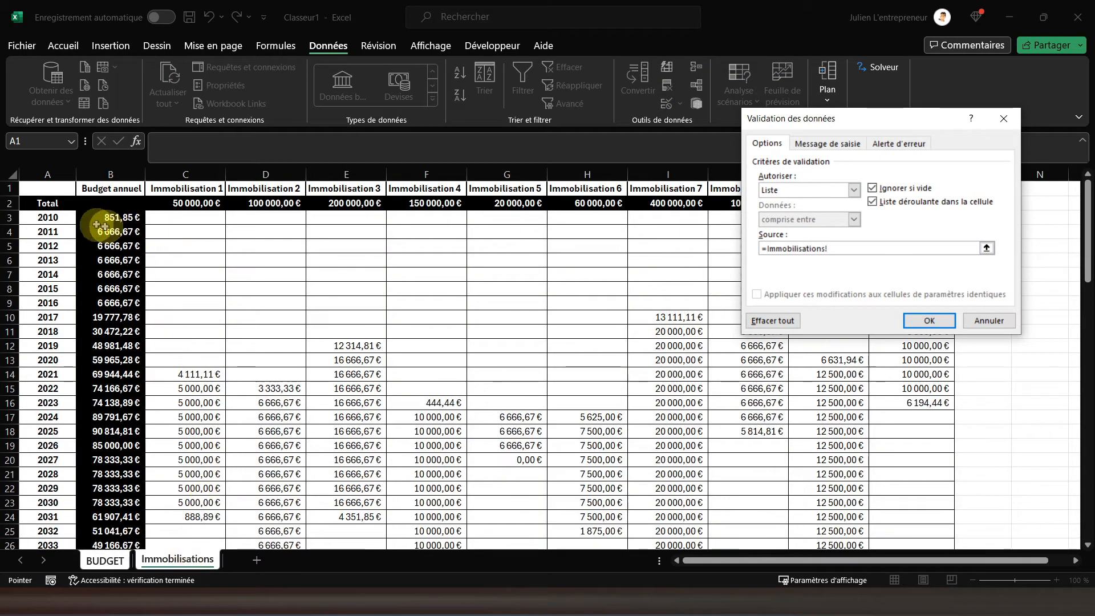
drag(48, 217, 48, 288)
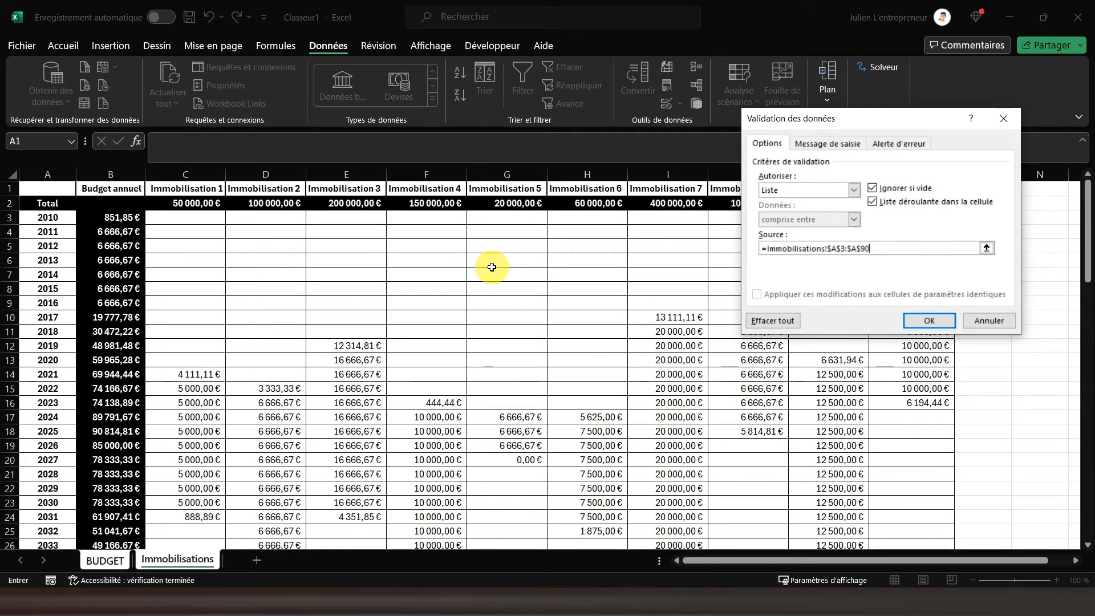
click(929, 320)
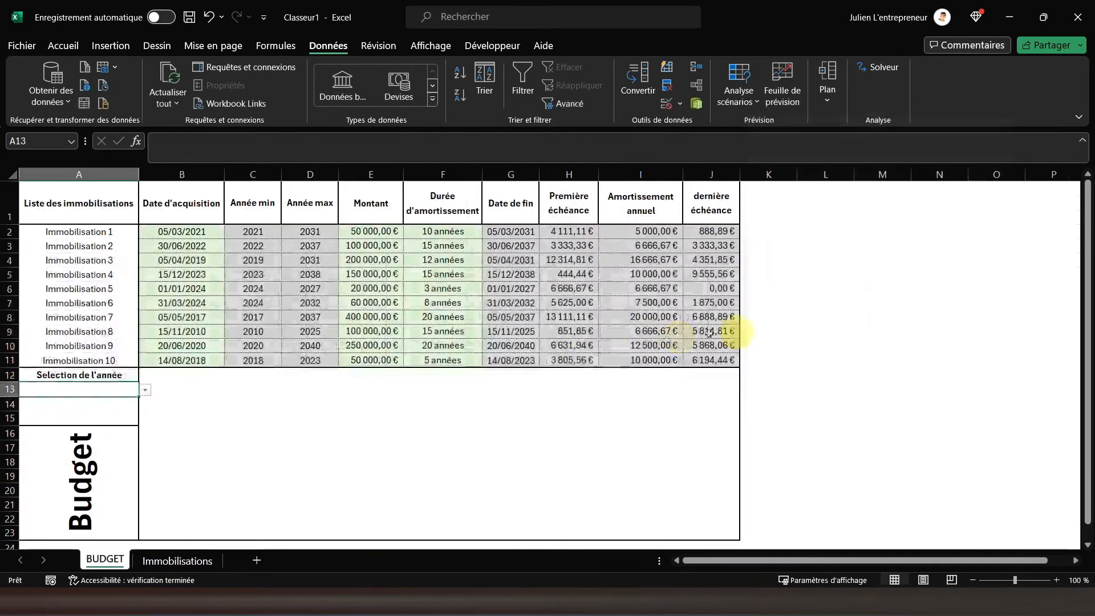
Step: Choose 2016 as the selected year in cell A13 of the BUDGET sheet
click(147, 392)
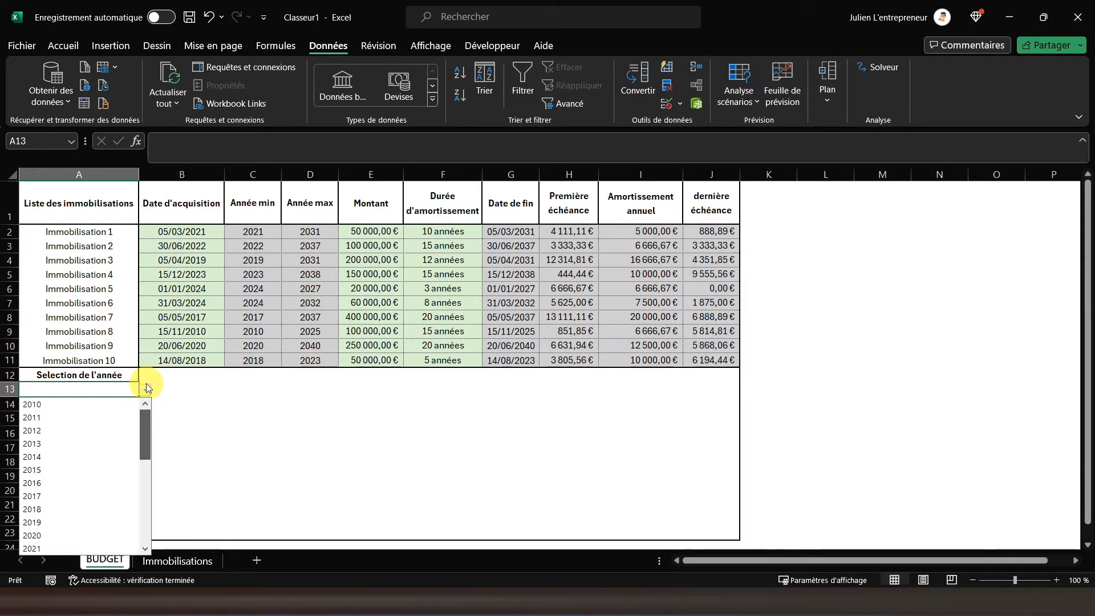
click(53, 484)
click(68, 49)
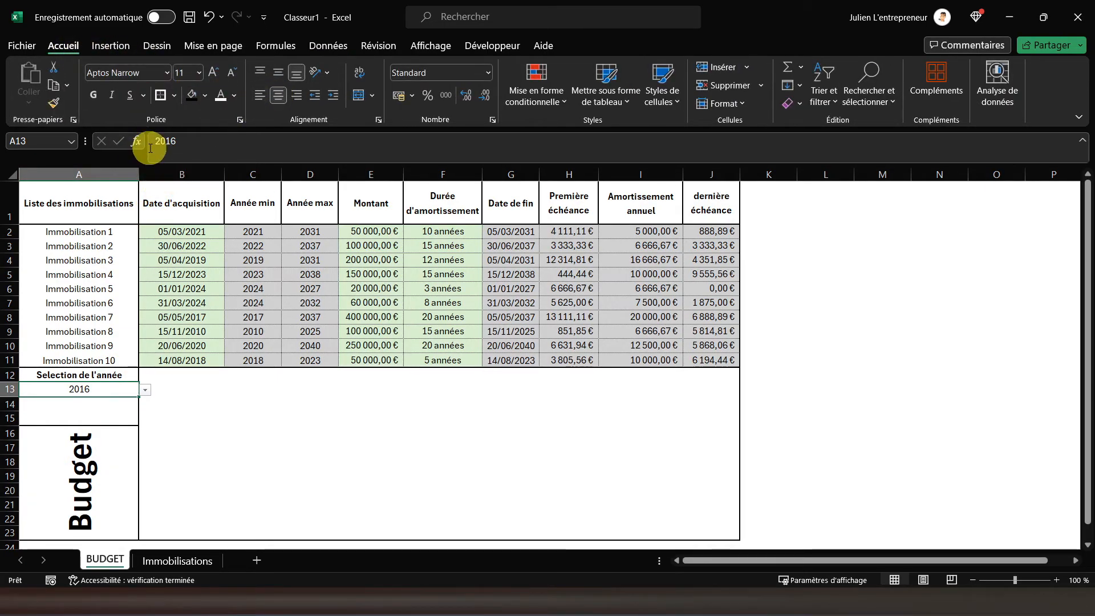
Step: Create a formula-based conditional formatting rule for the whole table on the Immobilisations sheet, from cell A1 through column L
click(171, 560)
drag(43, 289, 878, 312)
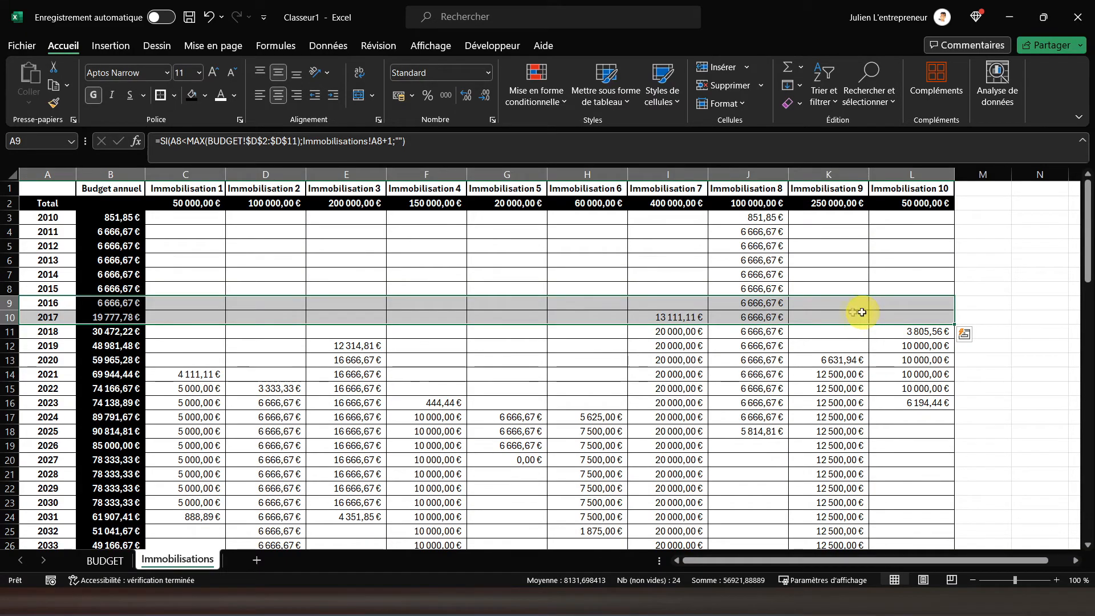
drag(42, 190, 919, 523)
scroll(604, 361, up, 20)
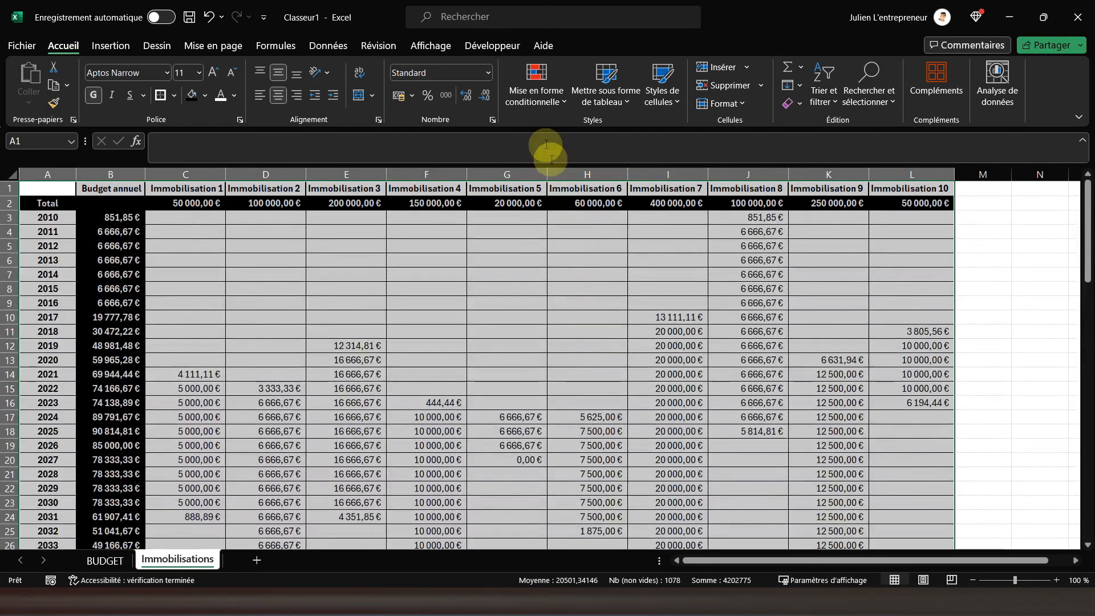
click(530, 104)
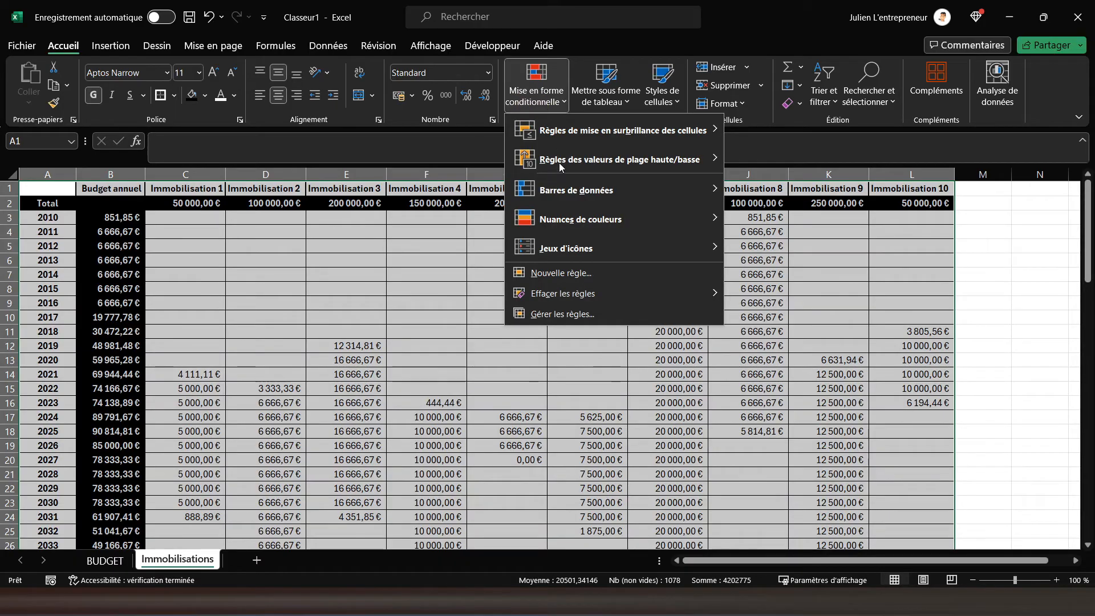
click(587, 274)
click(759, 216)
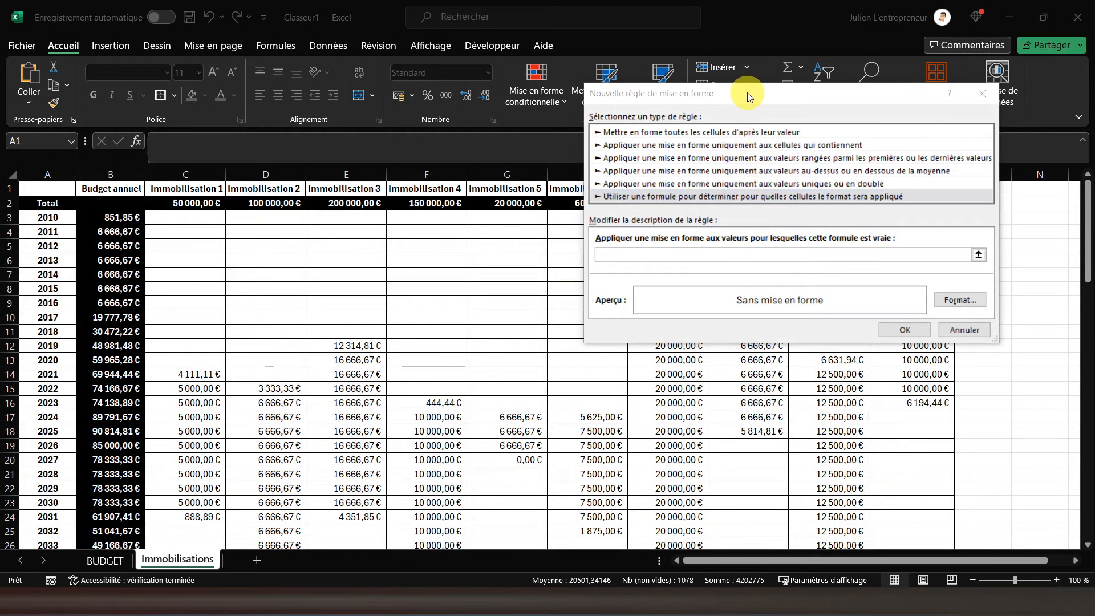
click(749, 97)
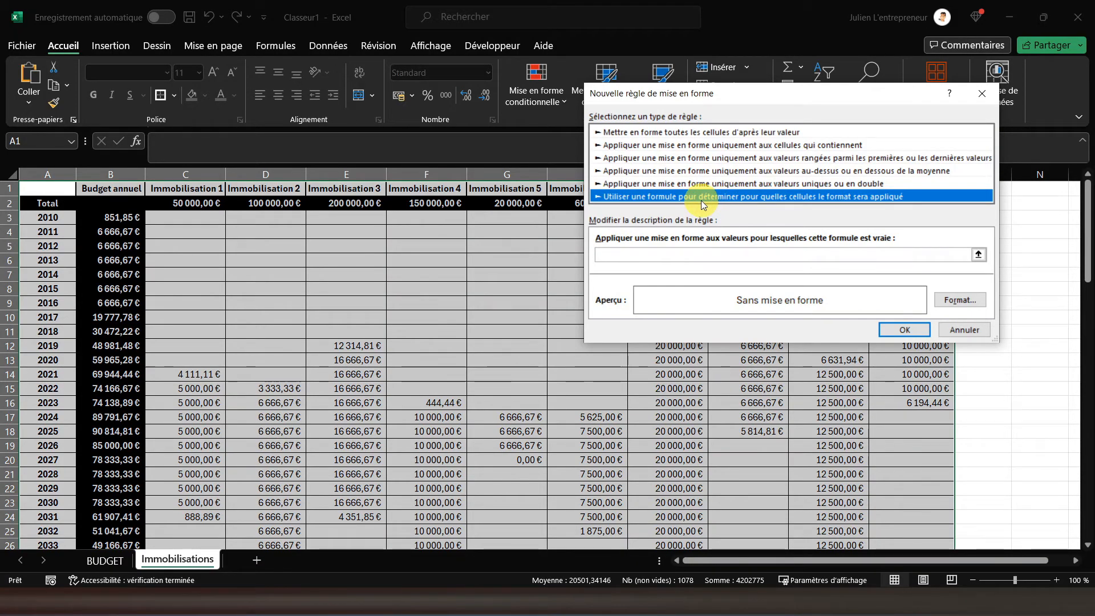
Step: Set the rule's formula to =$A1=BUDGET!$A$13, matching each row's year to the selected year
click(662, 256)
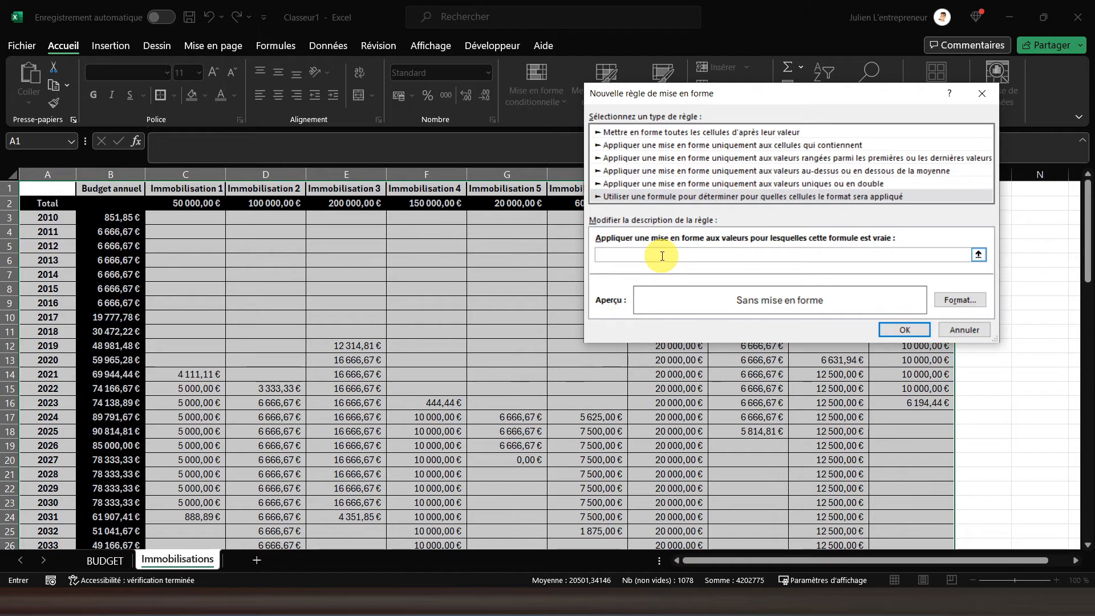
click(61, 186)
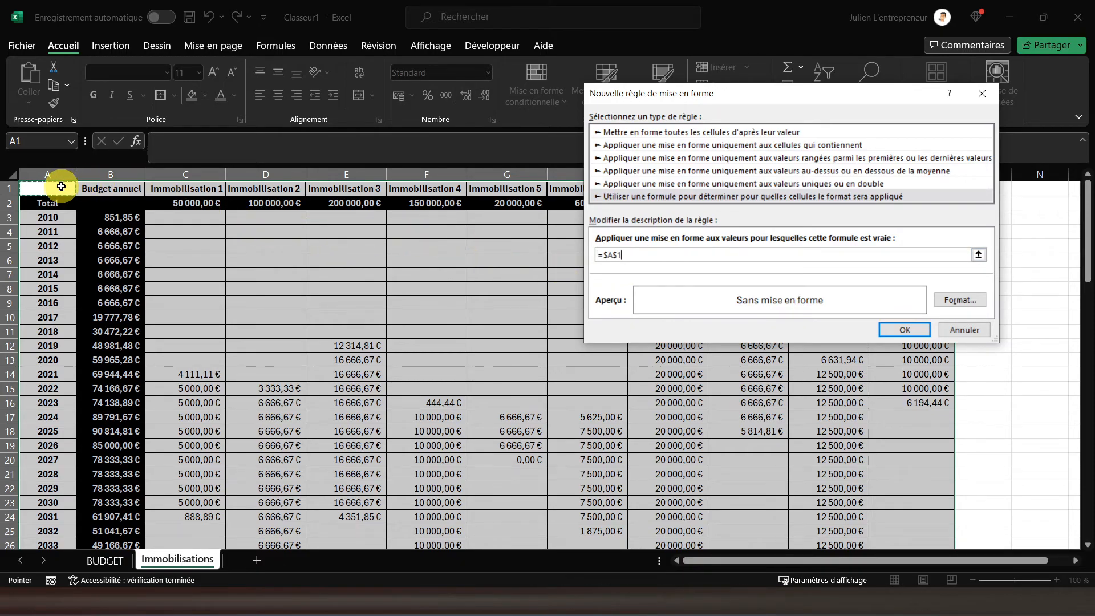
click(621, 257)
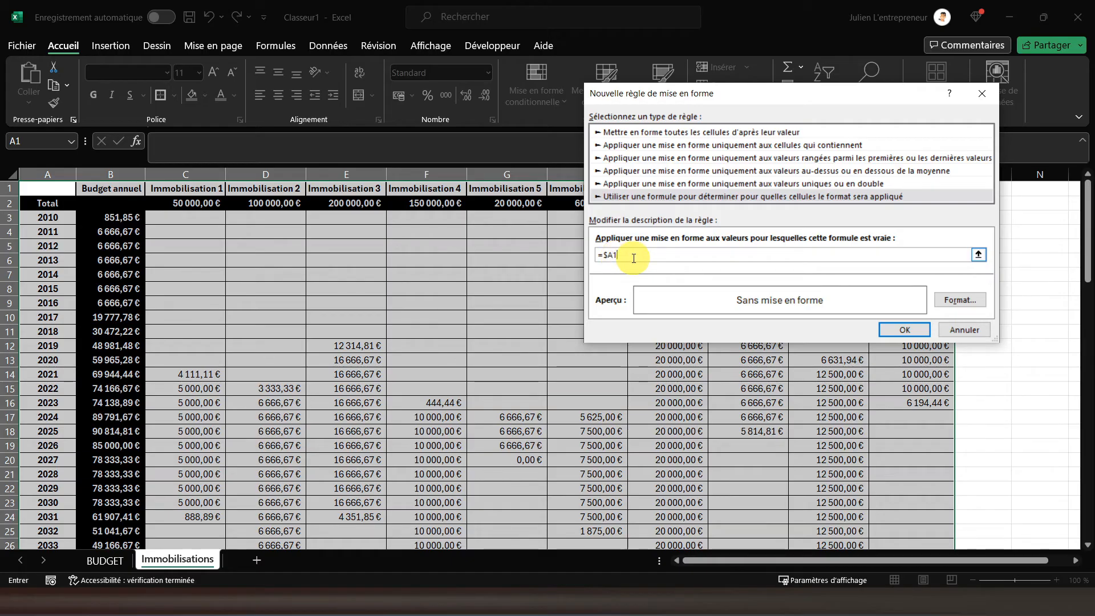
text(=)
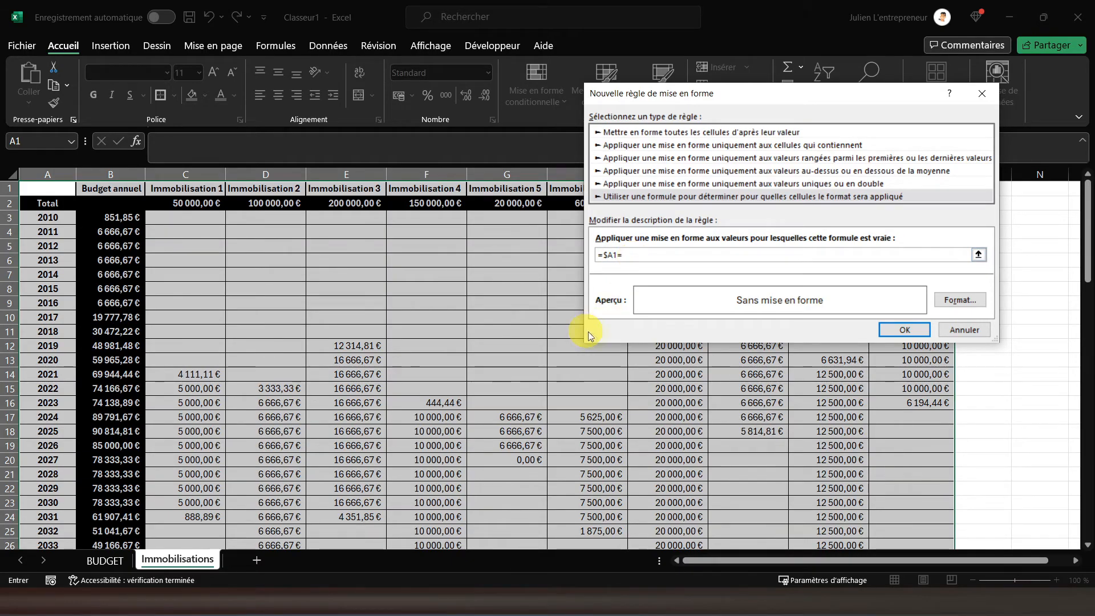
click(105, 561)
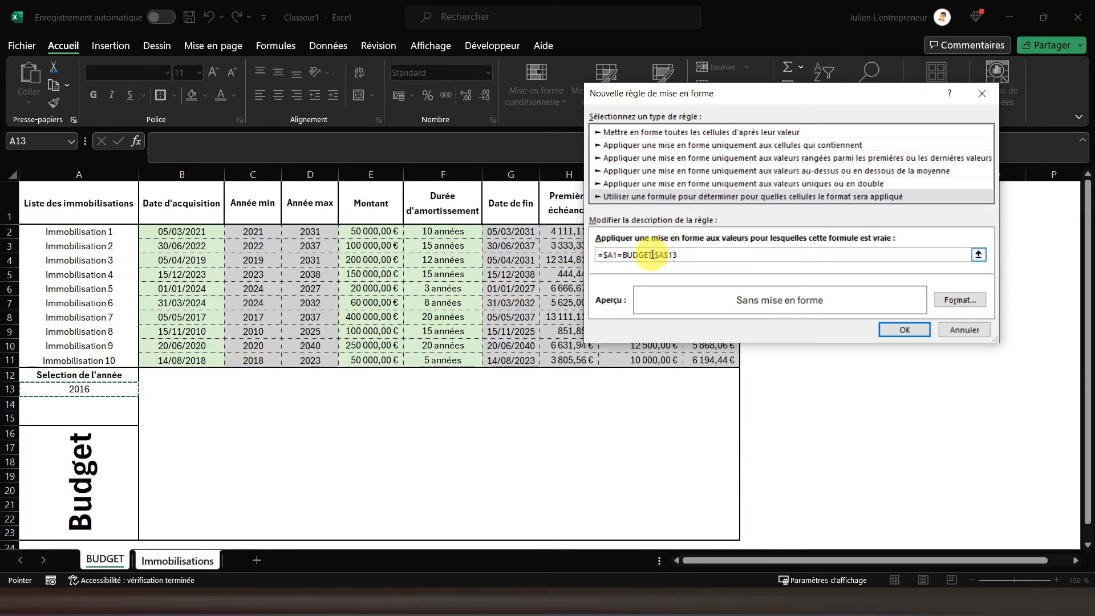
Step: Give the conditional formatting rule a bright red fill and apply it to the table
click(957, 301)
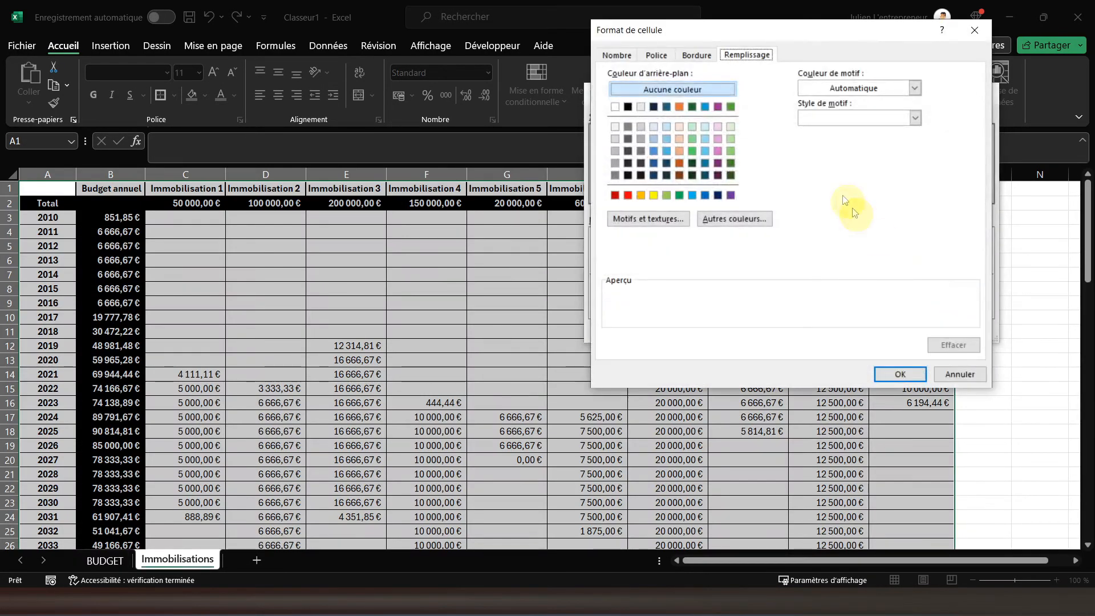
click(628, 196)
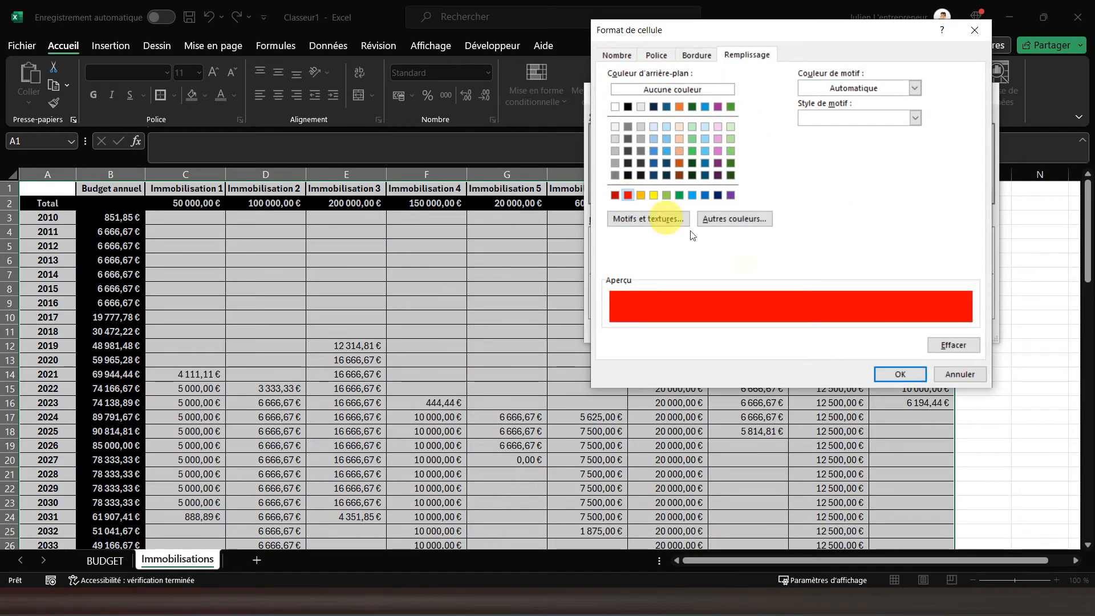
click(902, 375)
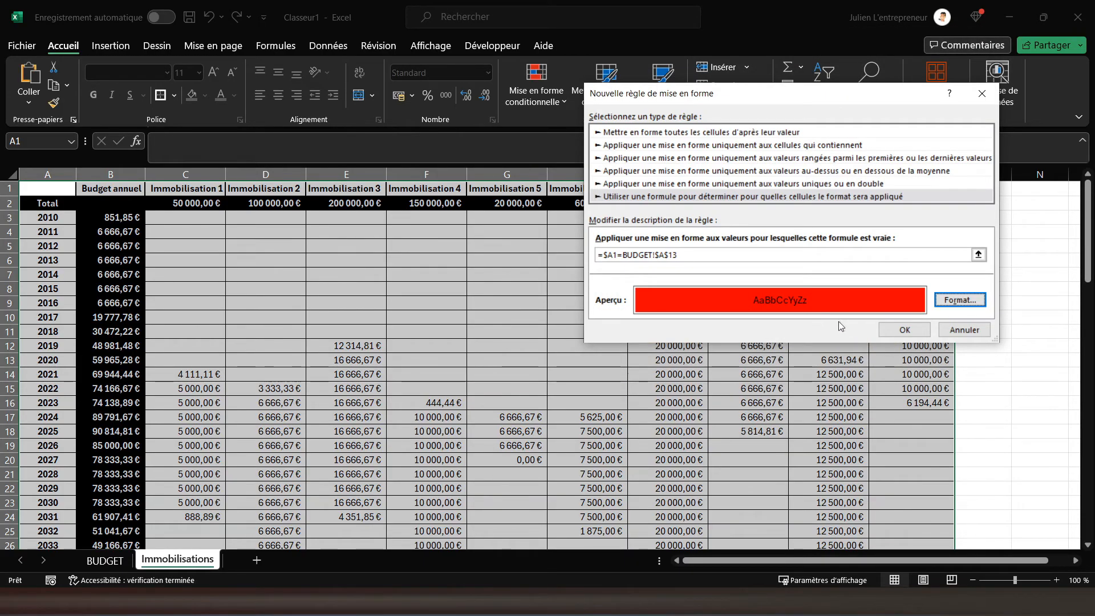
click(904, 330)
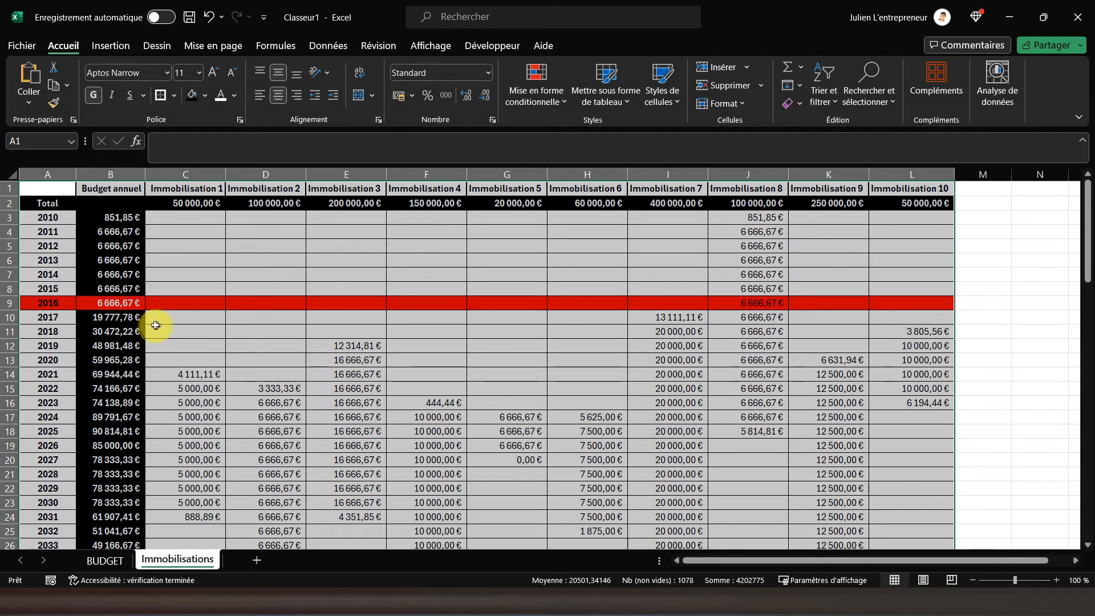
Step: Choose 2018 as the selected year in cell A13 of the BUDGET sheet and check the highlighted row on the Immobilisations sheet
click(155, 330)
click(106, 560)
click(145, 389)
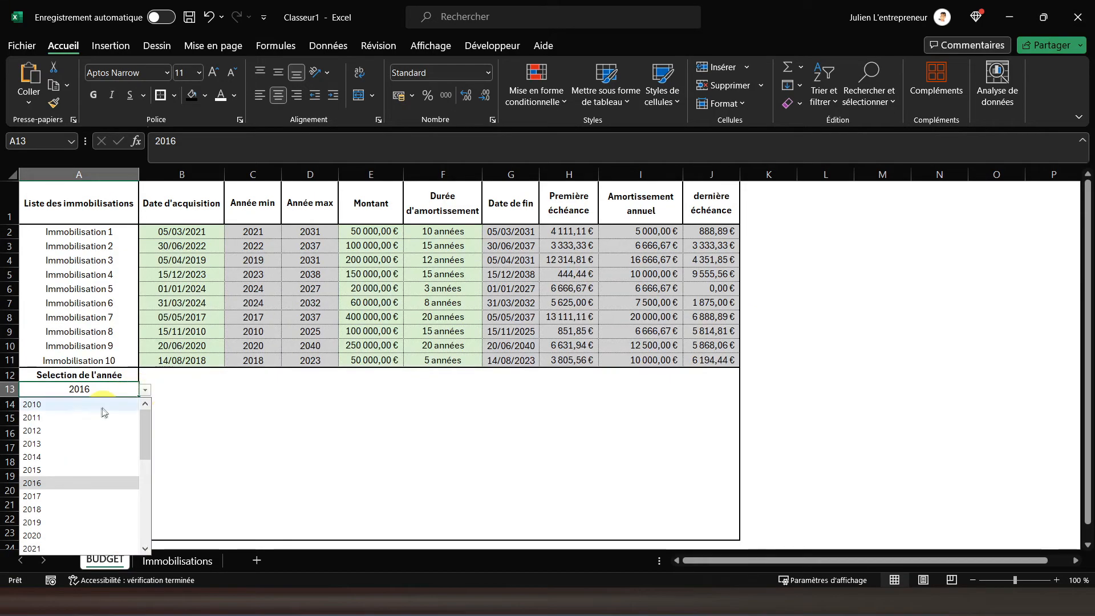
click(73, 510)
click(177, 561)
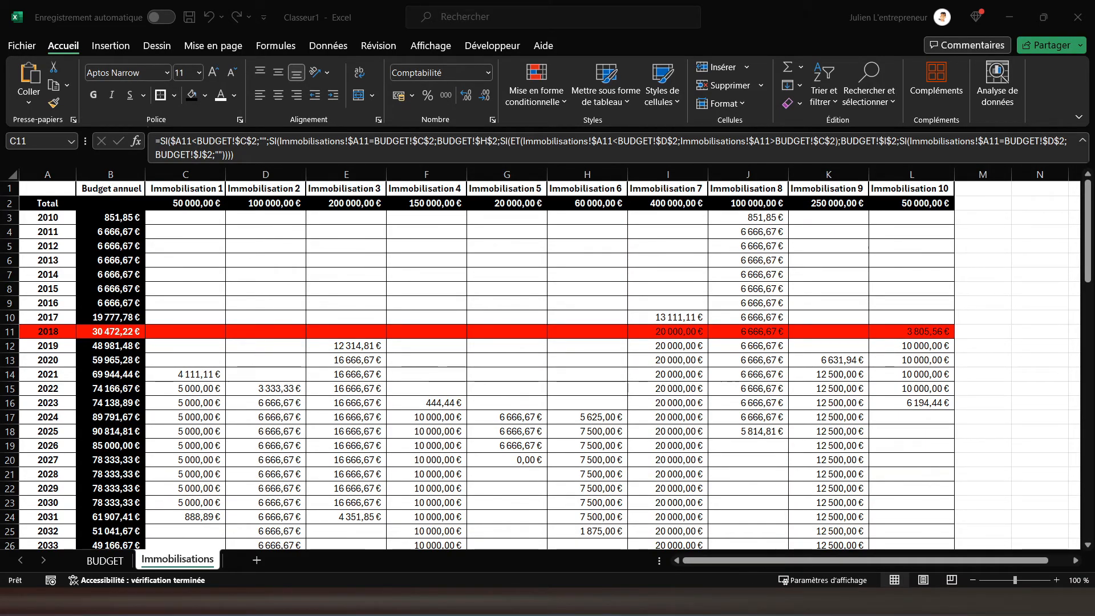
Step: Copy the ten asset names from A2:A11 on the BUDGET sheet, paste them without formatting starting at C13, and move the list to D13:D22
click(104, 560)
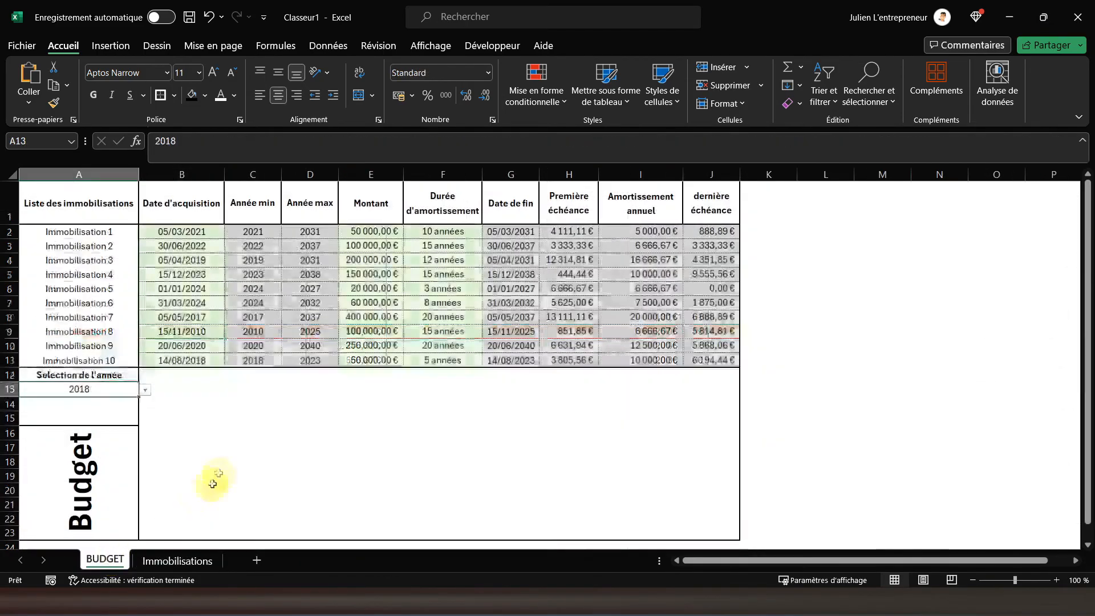
click(265, 402)
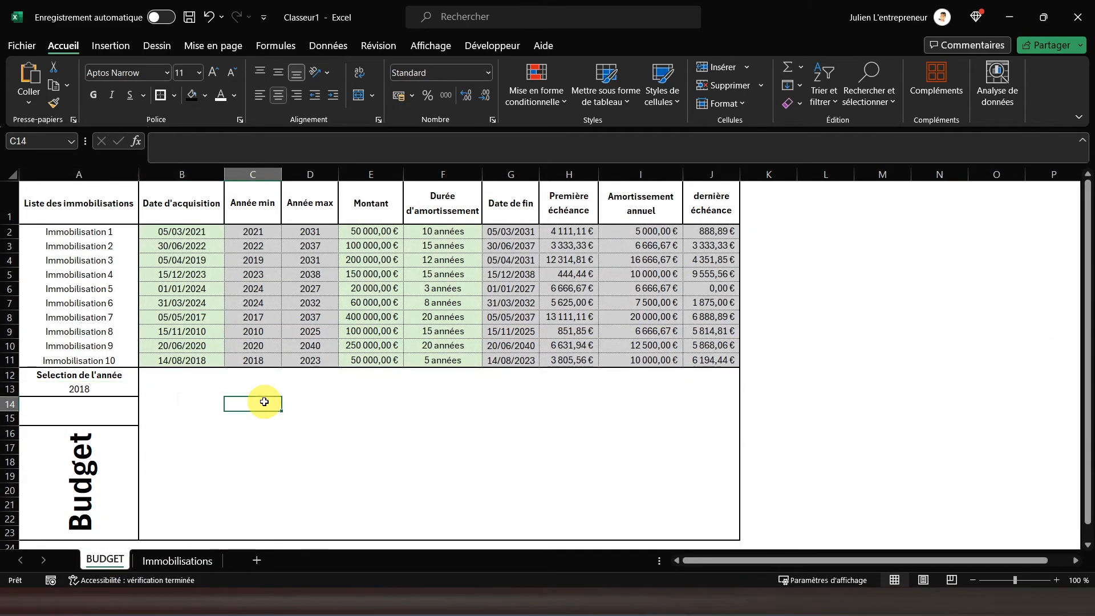
click(264, 388)
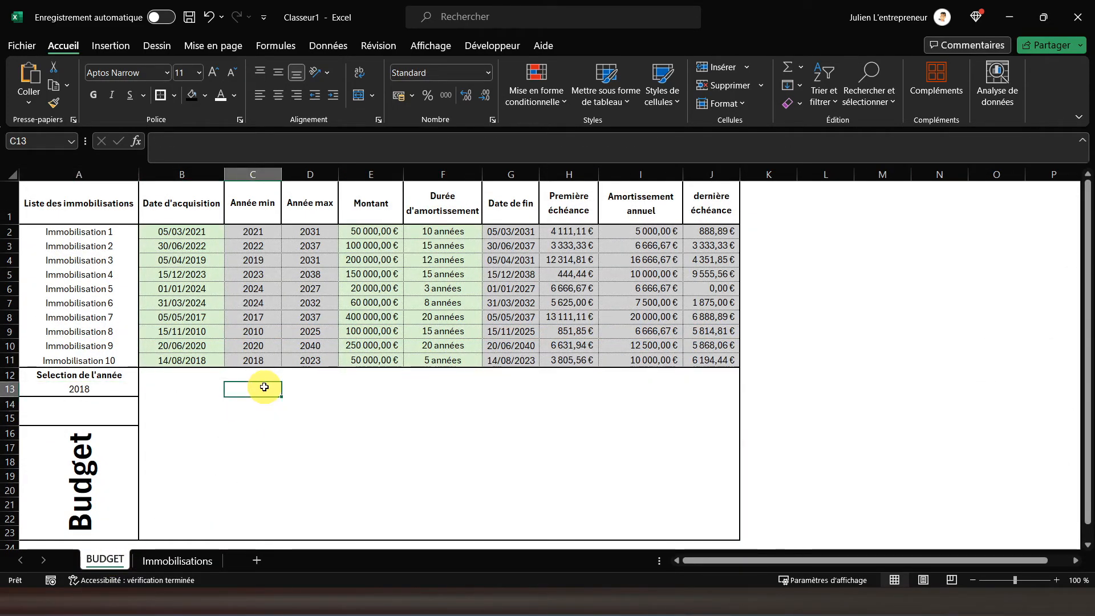
drag(91, 231, 108, 351)
right_click(106, 282)
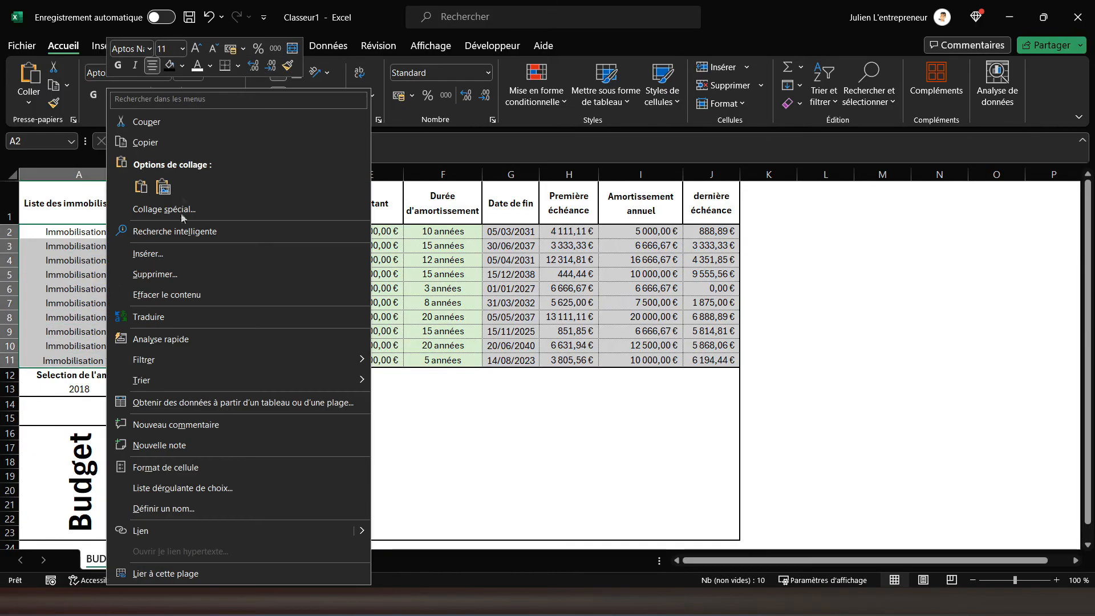
click(172, 142)
click(266, 388)
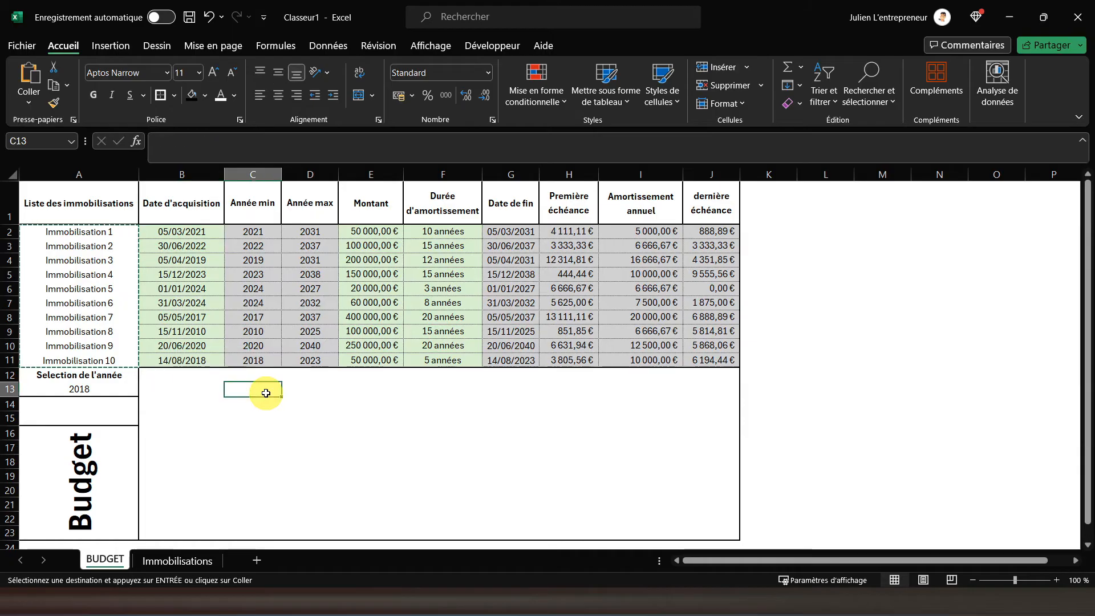
right_click(266, 388)
click(323, 209)
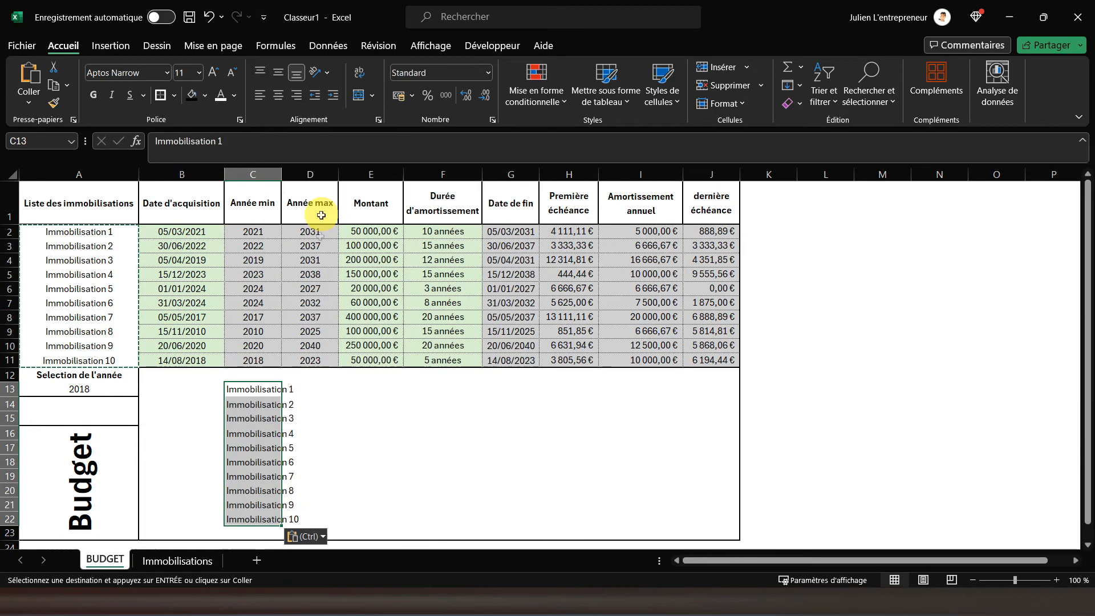
click(310, 389)
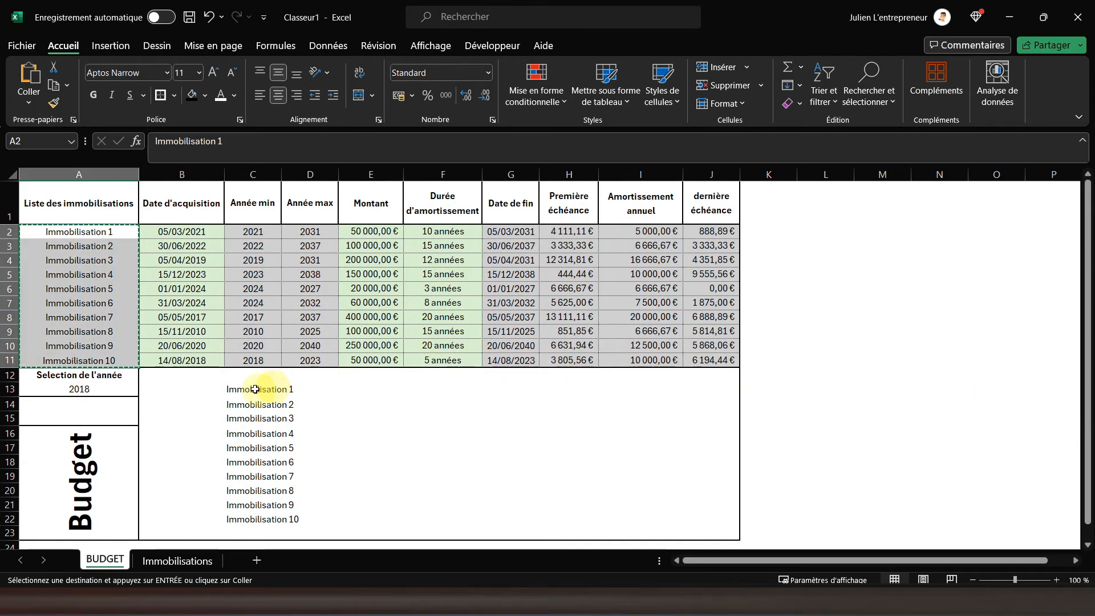
drag(256, 389, 293, 504)
Step: Begin a RECHERCHEV formula in cell E13 of the BUDGET sheet with the absolute reference $A$13 as the lookup value
click(368, 393)
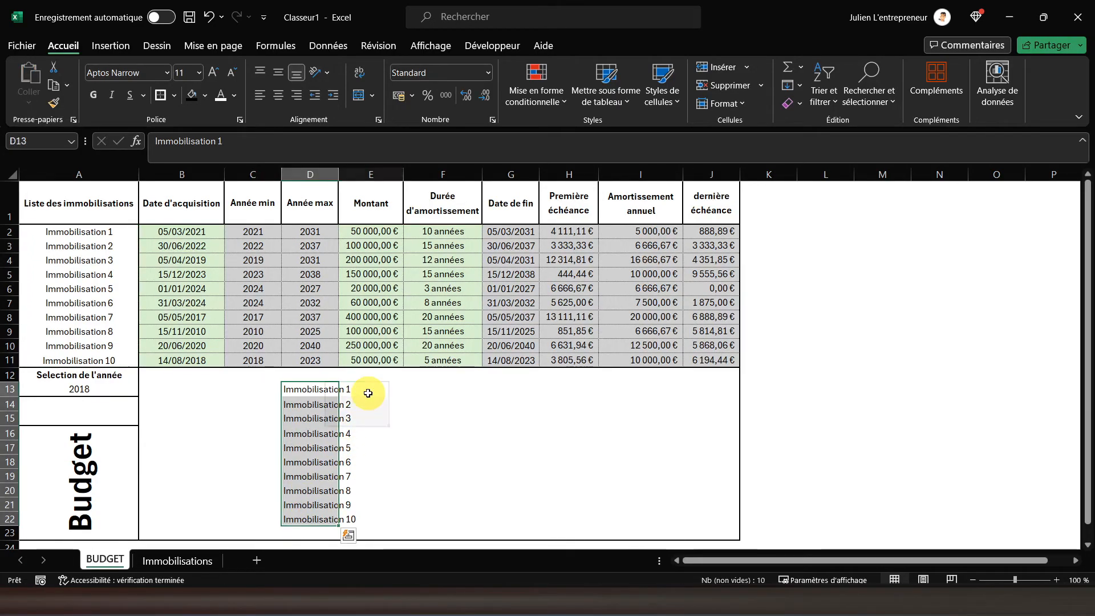
text(=rech)
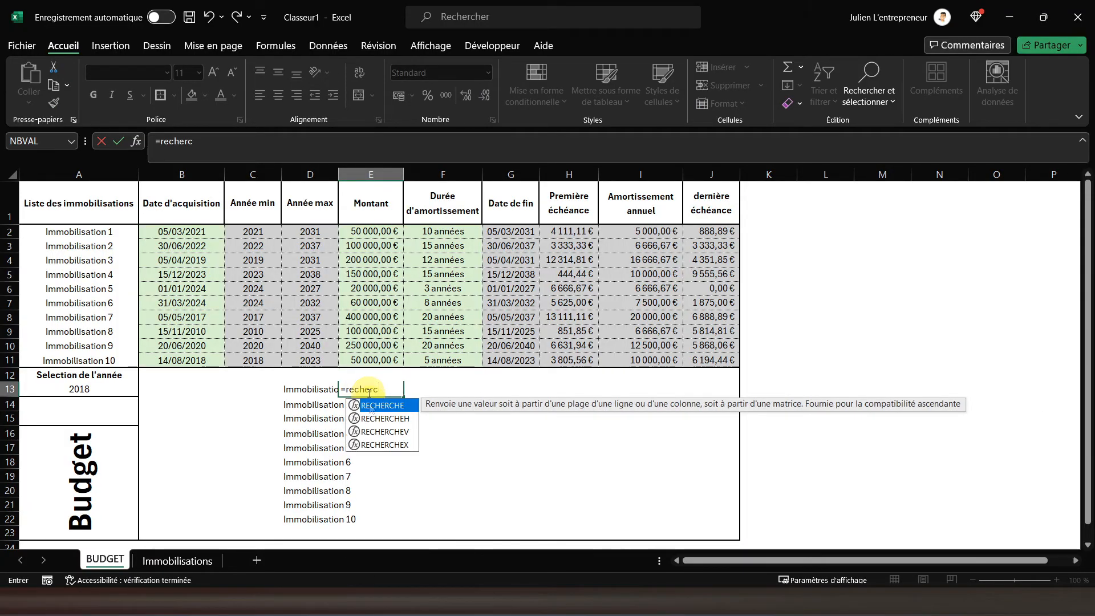
text(erc)
double_click(404, 432)
click(85, 391)
click(229, 142)
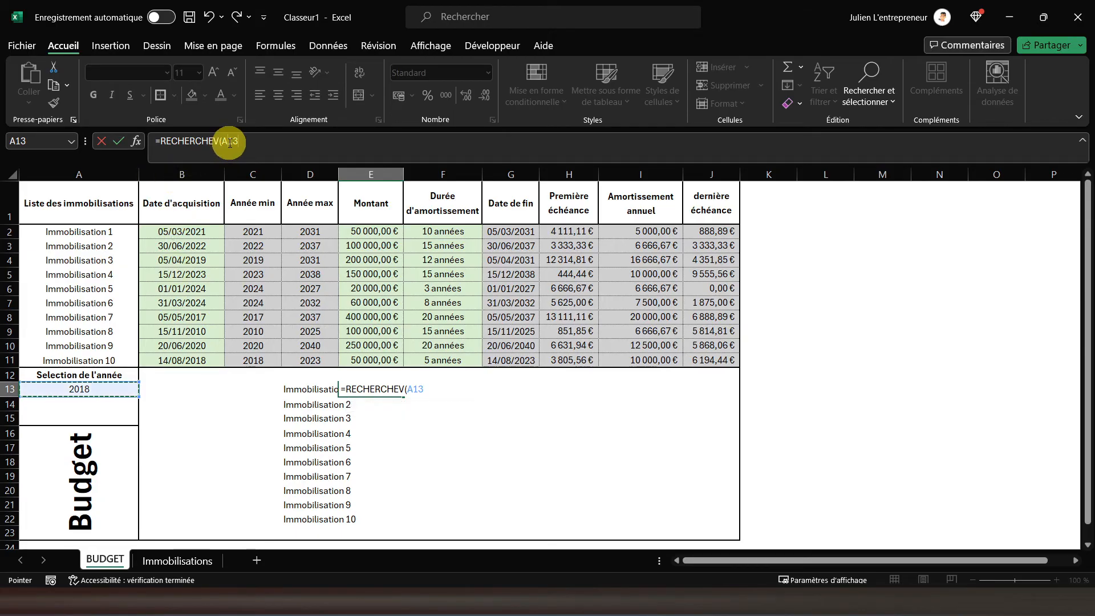
key(F4)
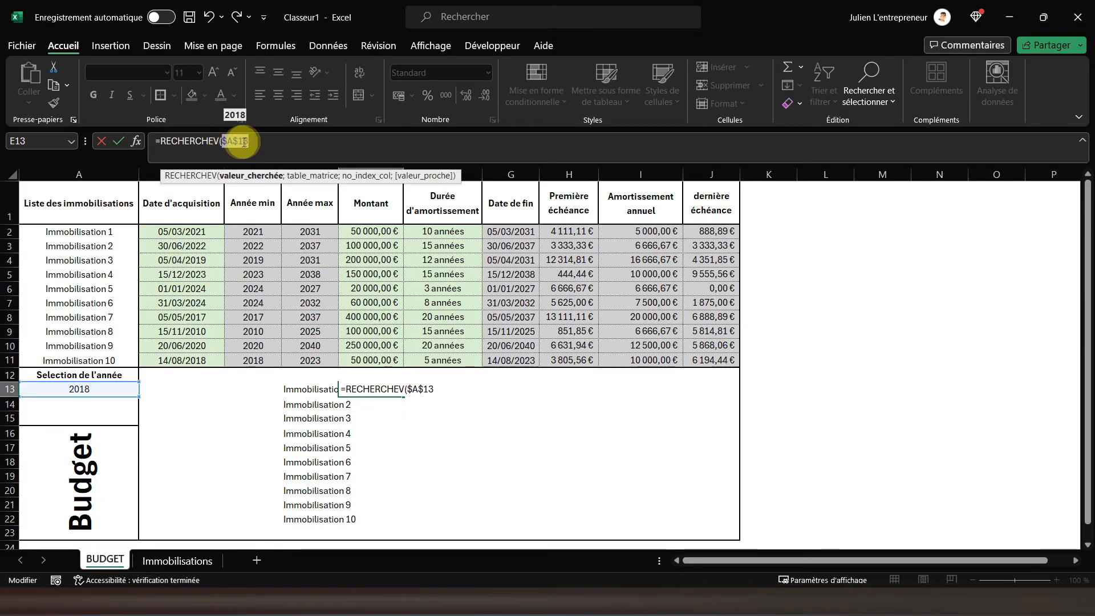
text(;)
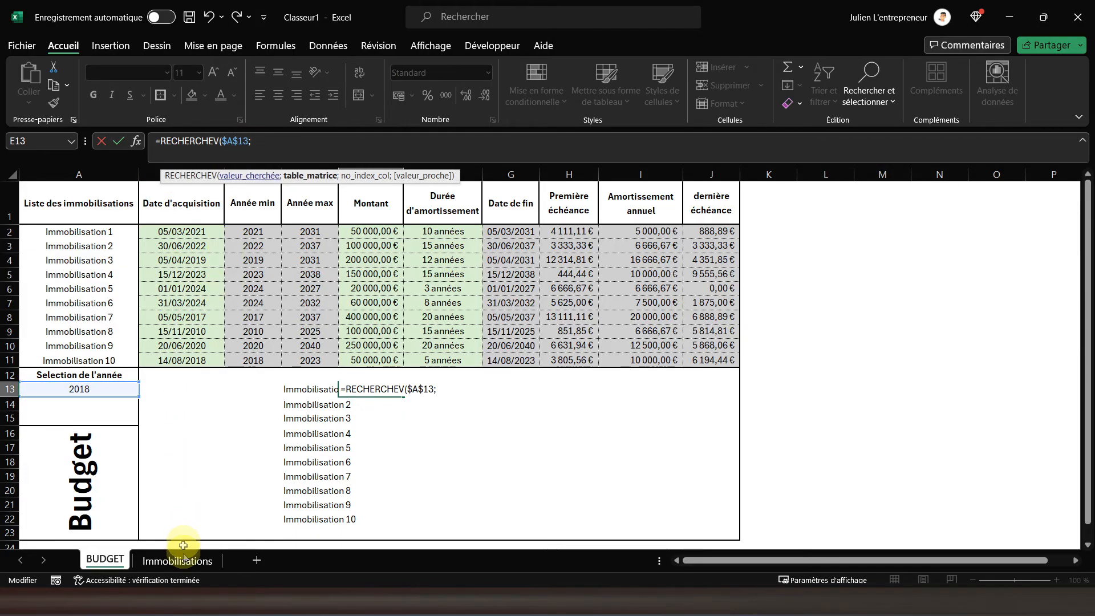
Step: Complete the RECHERCHEV formula with the range Immobilisations!A3:L90, column index 3 and FAUX for an exact match
click(174, 560)
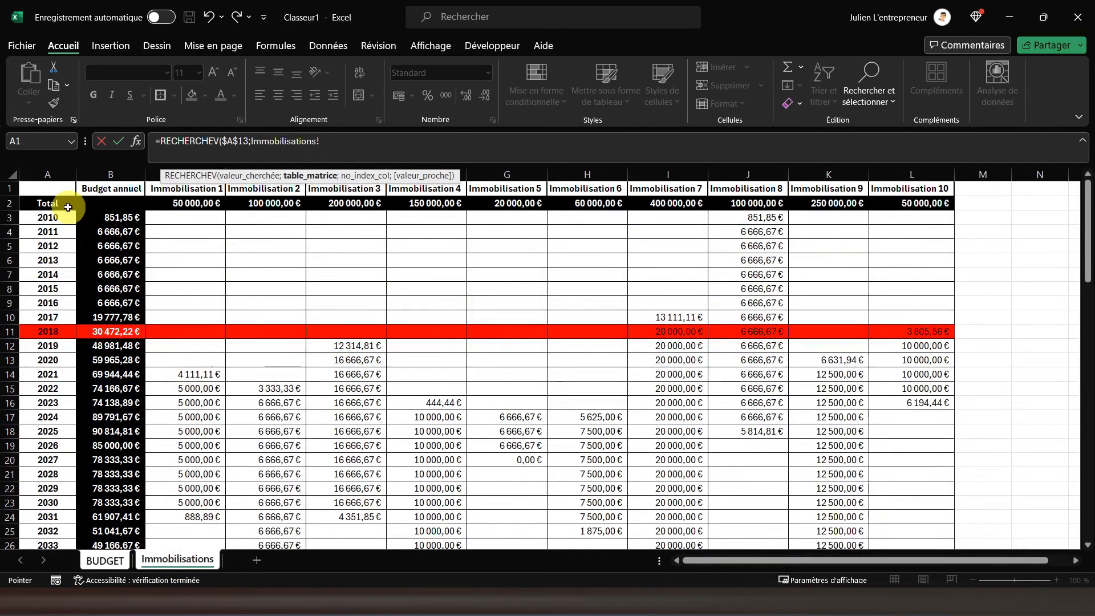
drag(50, 218, 910, 229)
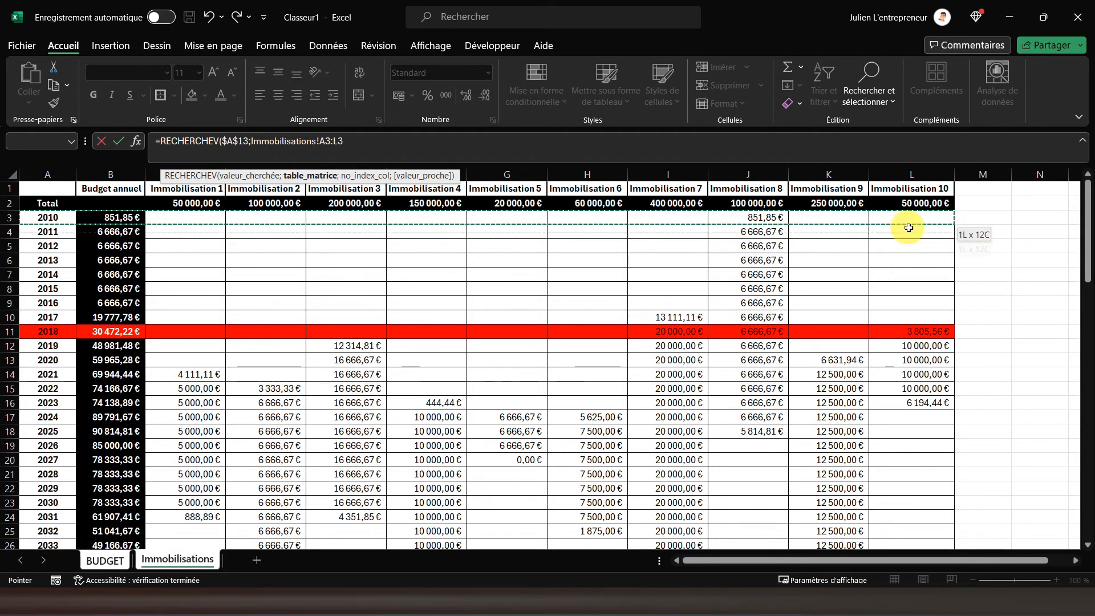
key(BackSpace)
text(90)
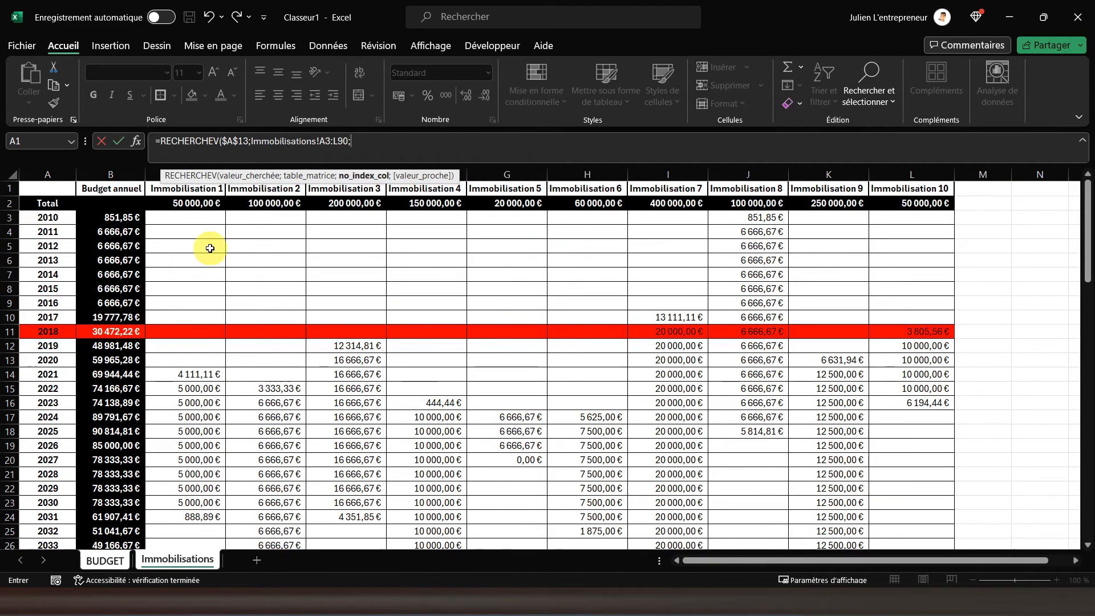
text(;)
double_click(386, 200)
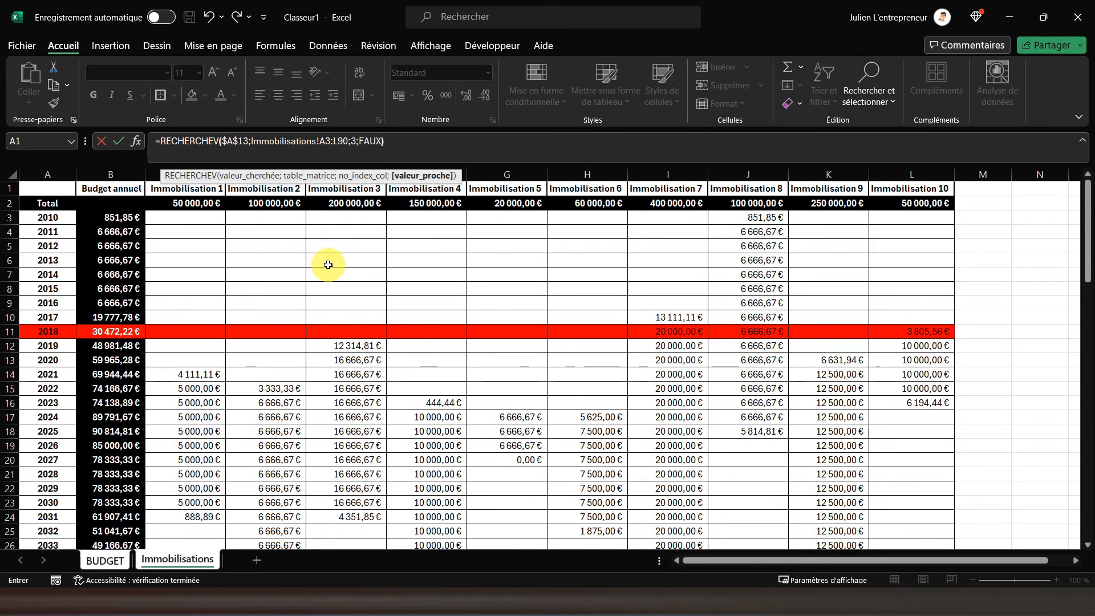
key(Return)
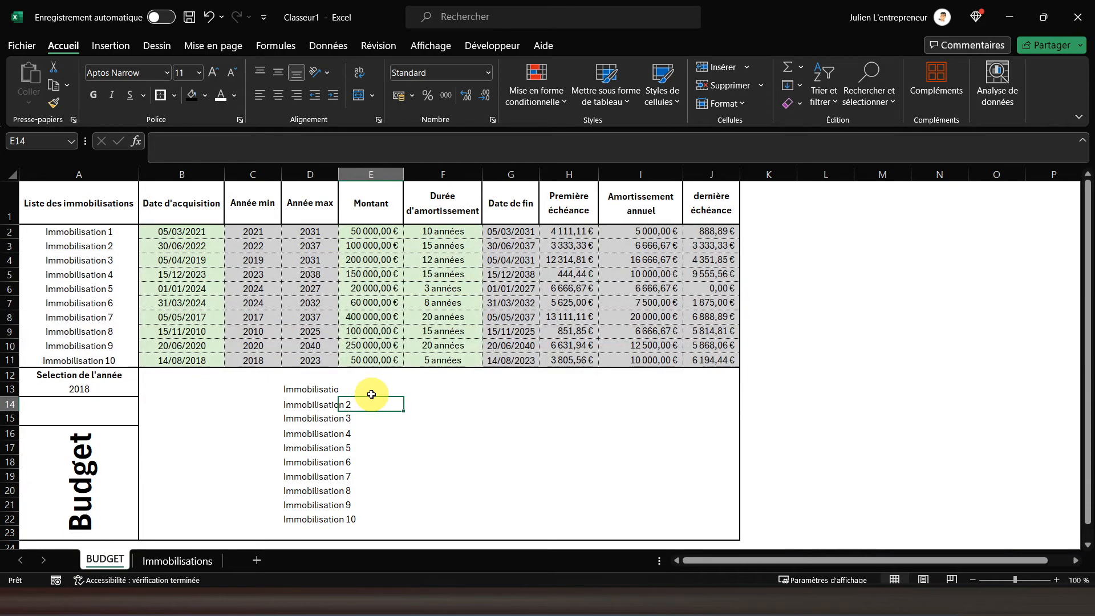
Step: Make the range Immobilisations!$A$3:$L$90 absolute in the RECHERCHEV formula of E13 and copy the formula down to E22
click(371, 393)
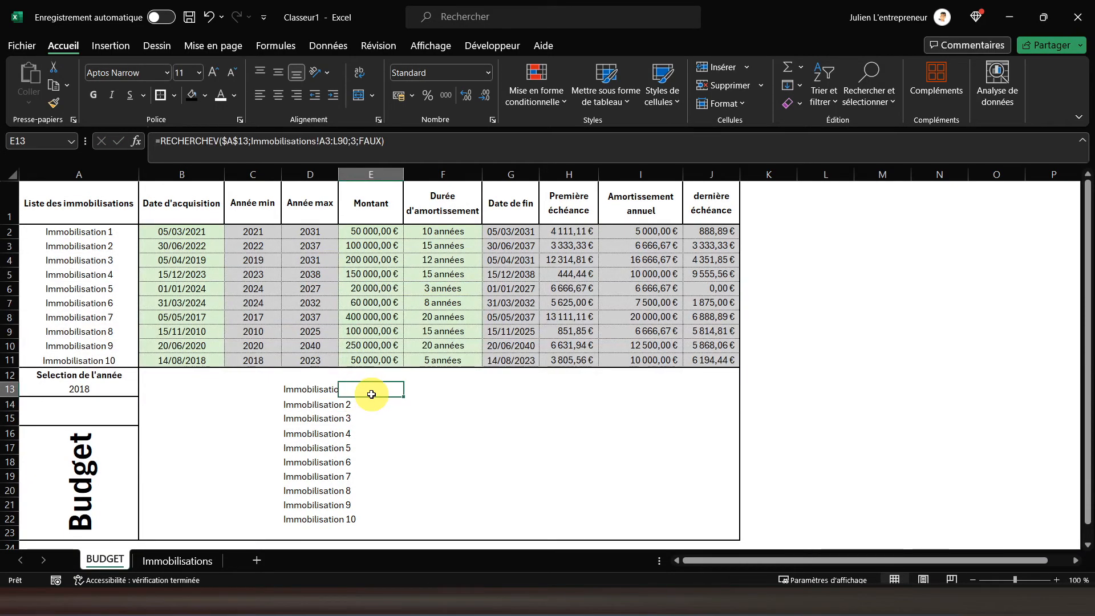
click(323, 141)
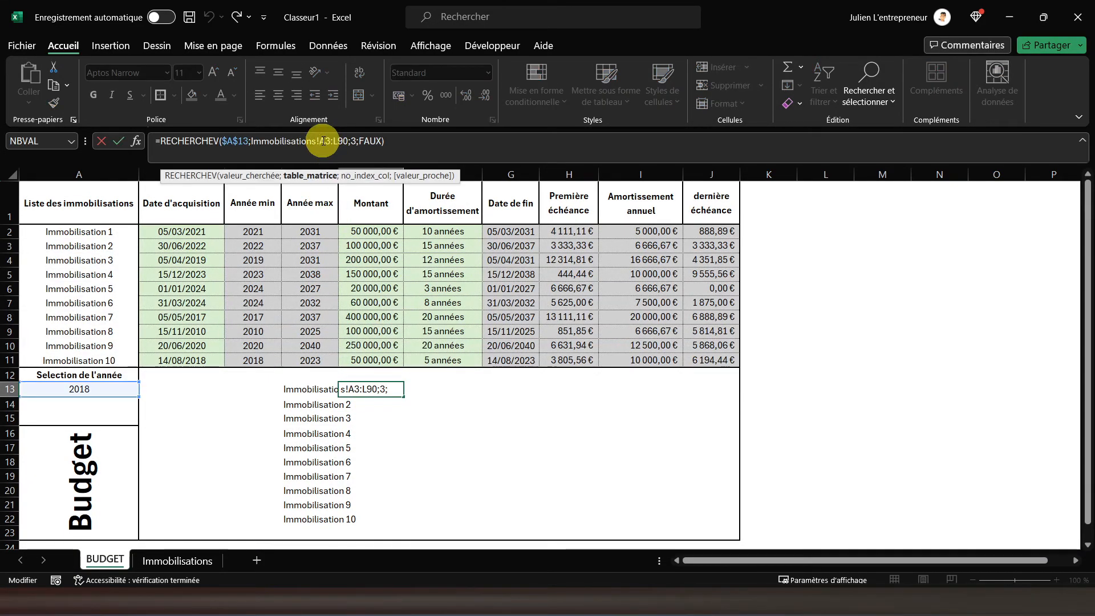
key(F4)
double_click(348, 141)
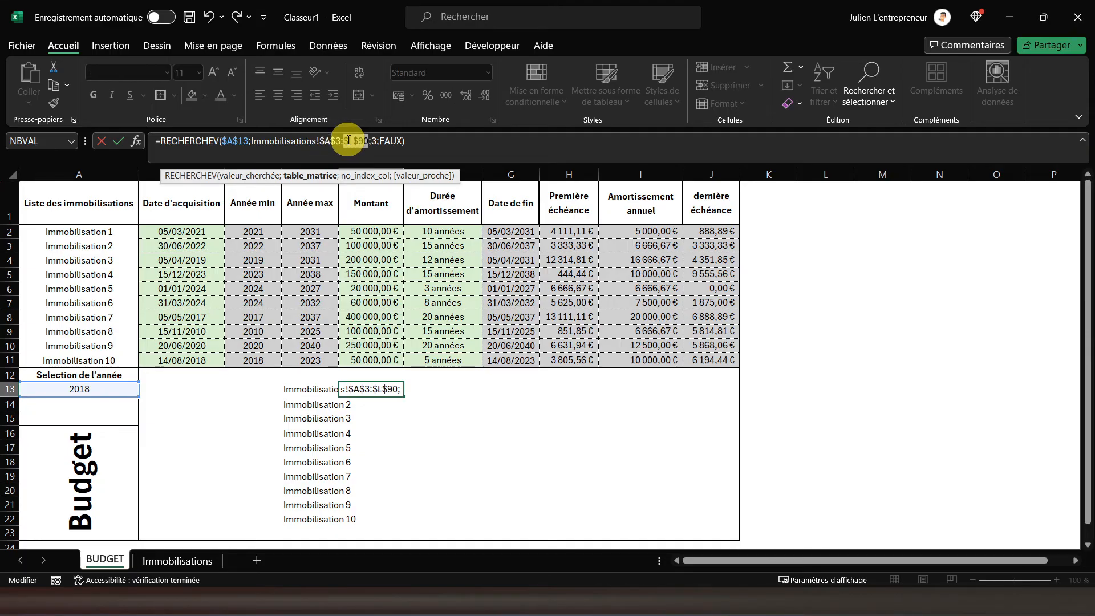
key(ctrl+Return)
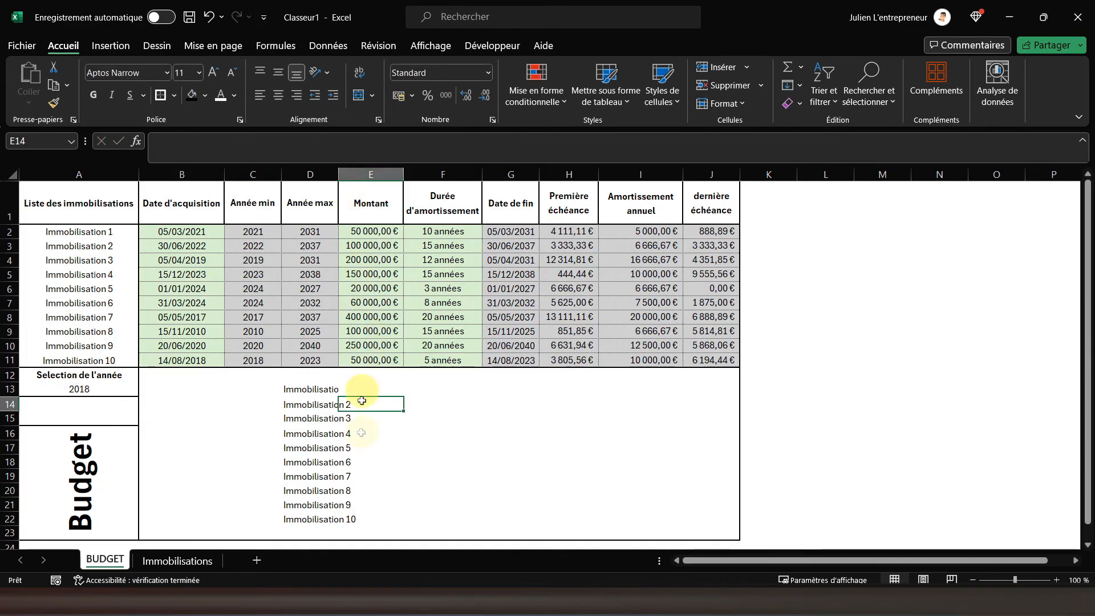
drag(403, 396, 378, 520)
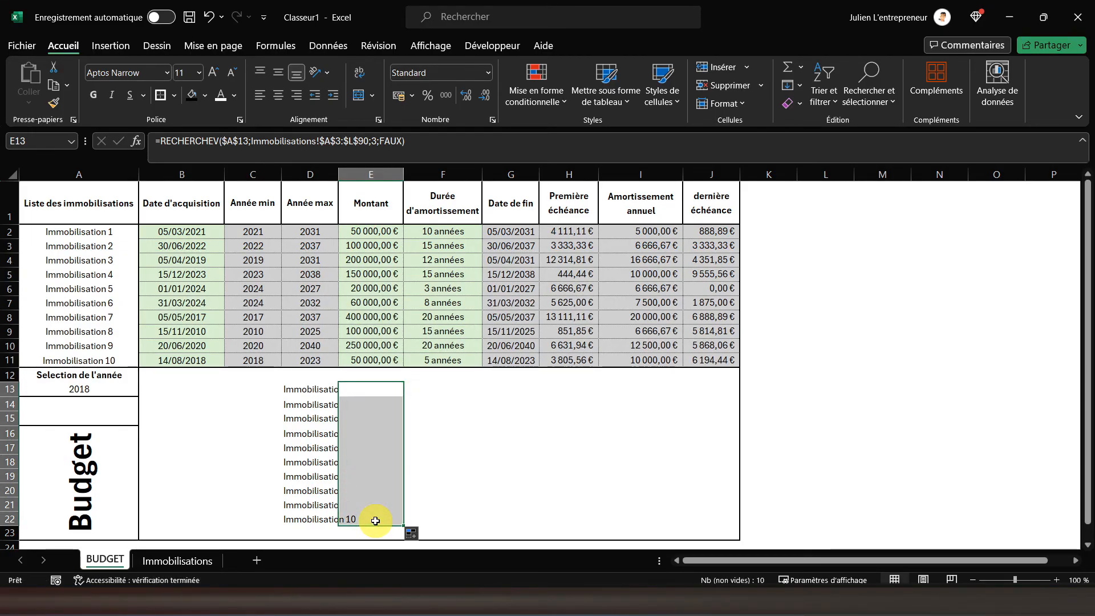
Step: Adjust the column index of the RECHERCHEV formulas in E14, E15 and E16 to match each asset's own column on Immobilisations
click(376, 404)
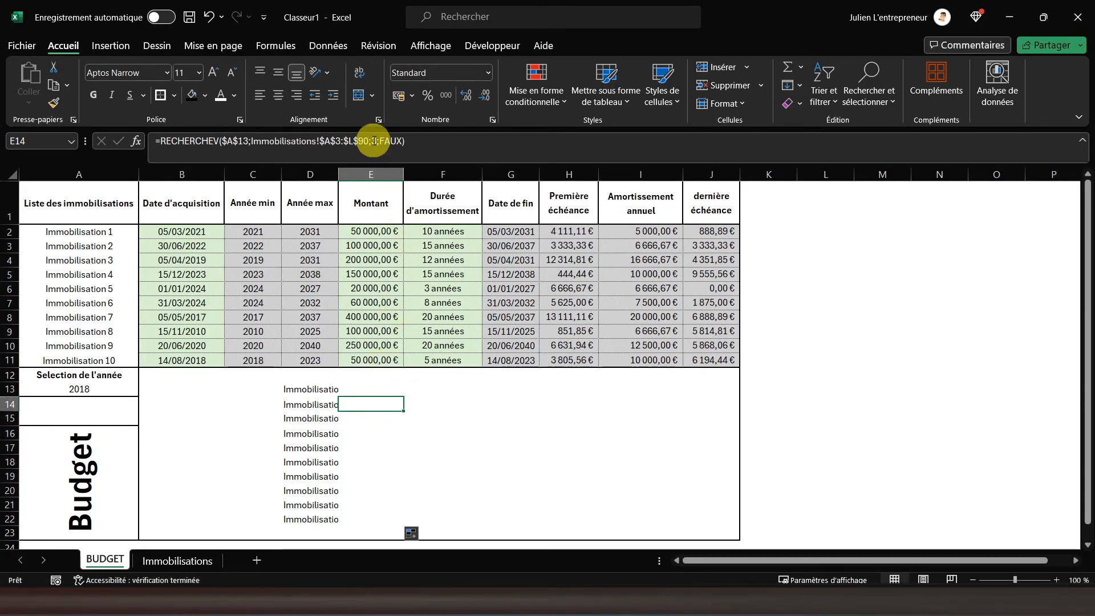
click(371, 142)
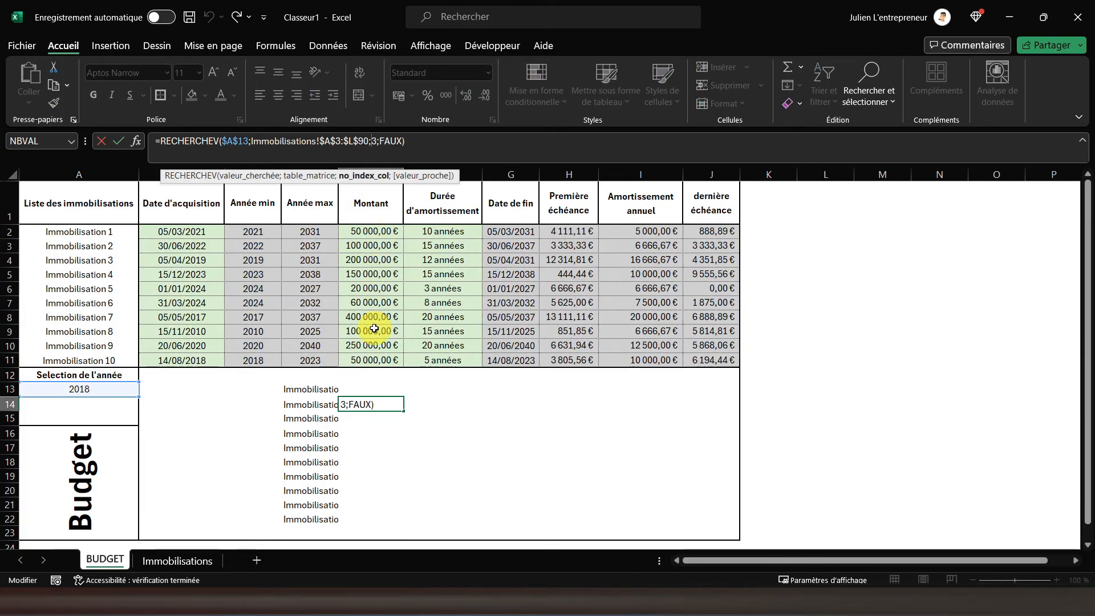
key(Return)
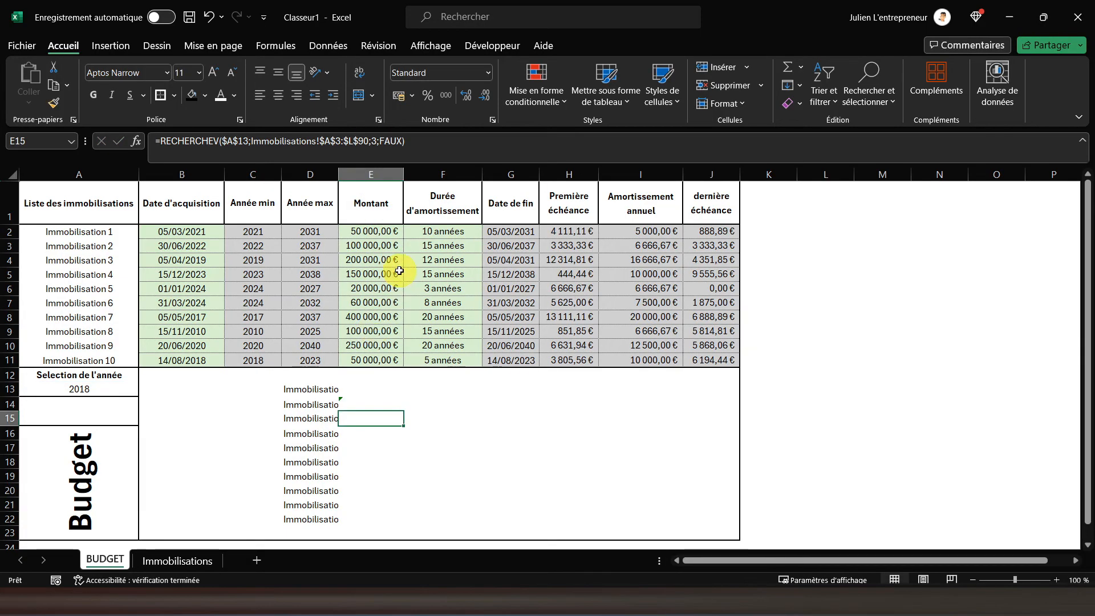
click(375, 142)
key(BackSpace)
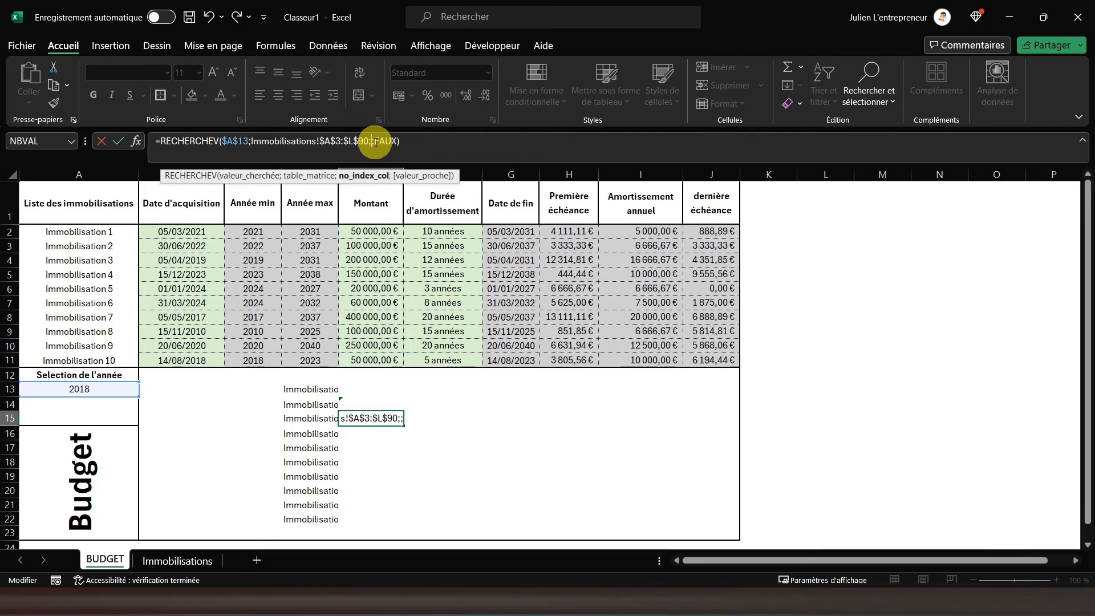
key(Return)
click(376, 143)
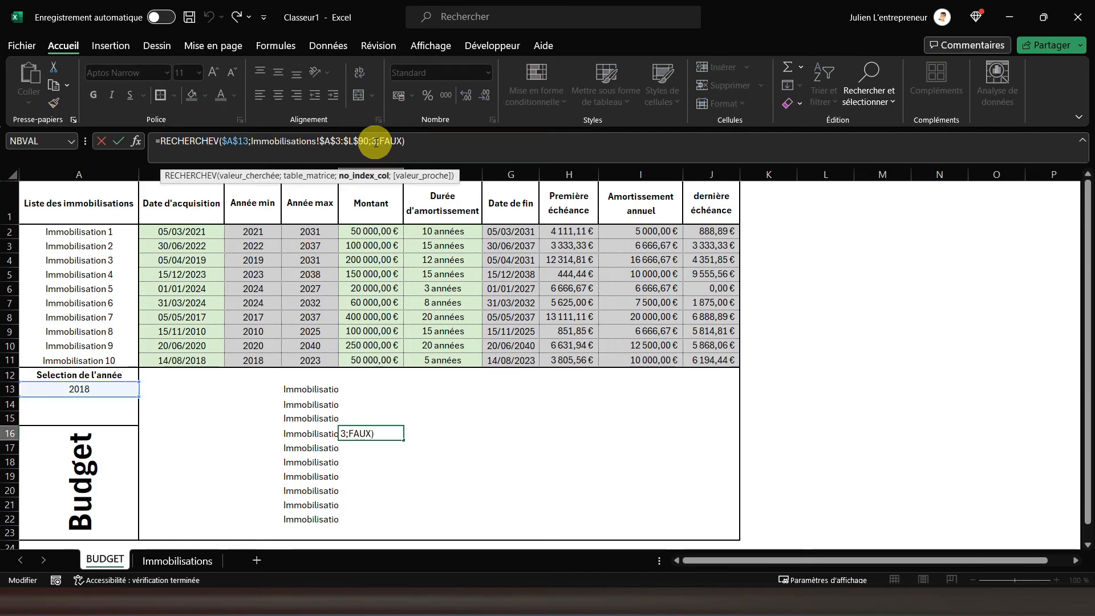
key(Return)
Step: Set the column index of the RECHERCHEV formulas in E17 through E21 to 7, 8, 9, 10 and 11 respectively
click(376, 143)
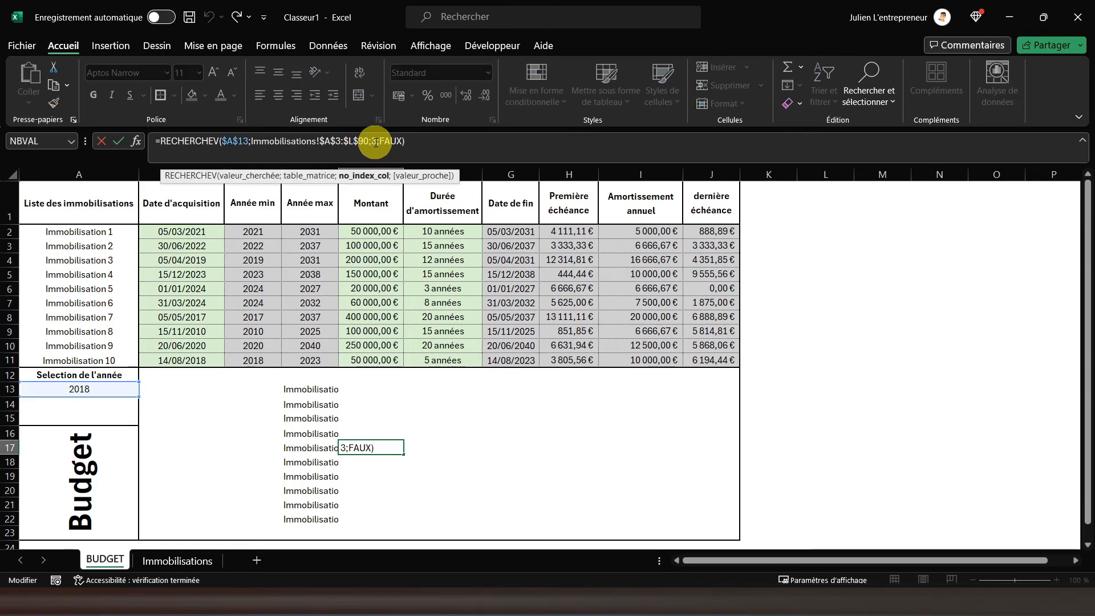
text(7)
double_click(376, 143)
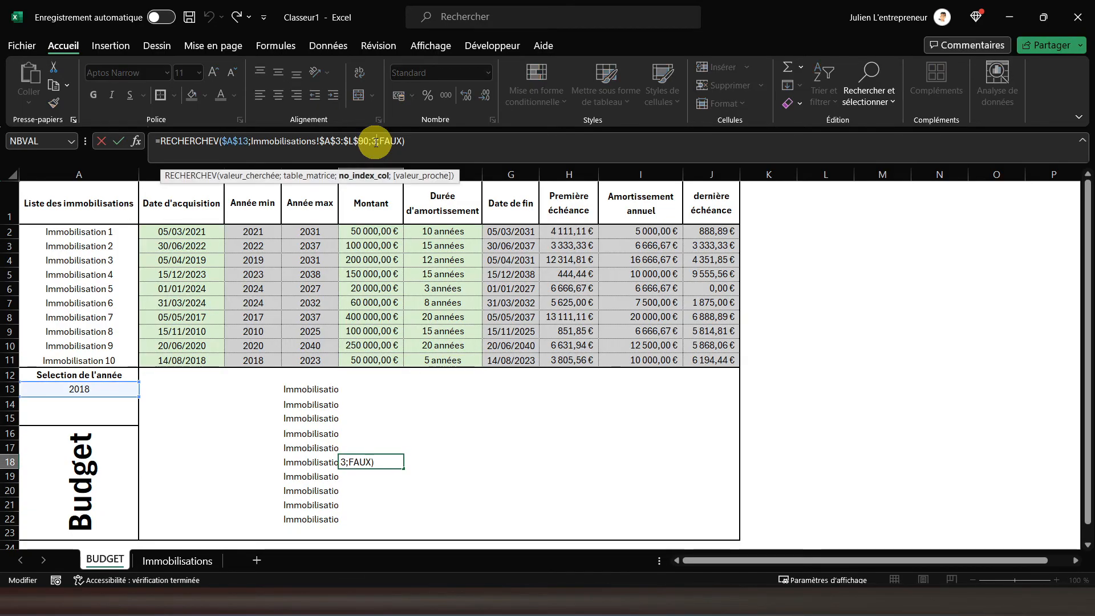
text(8)
key(Return)
click(376, 142)
text(8)
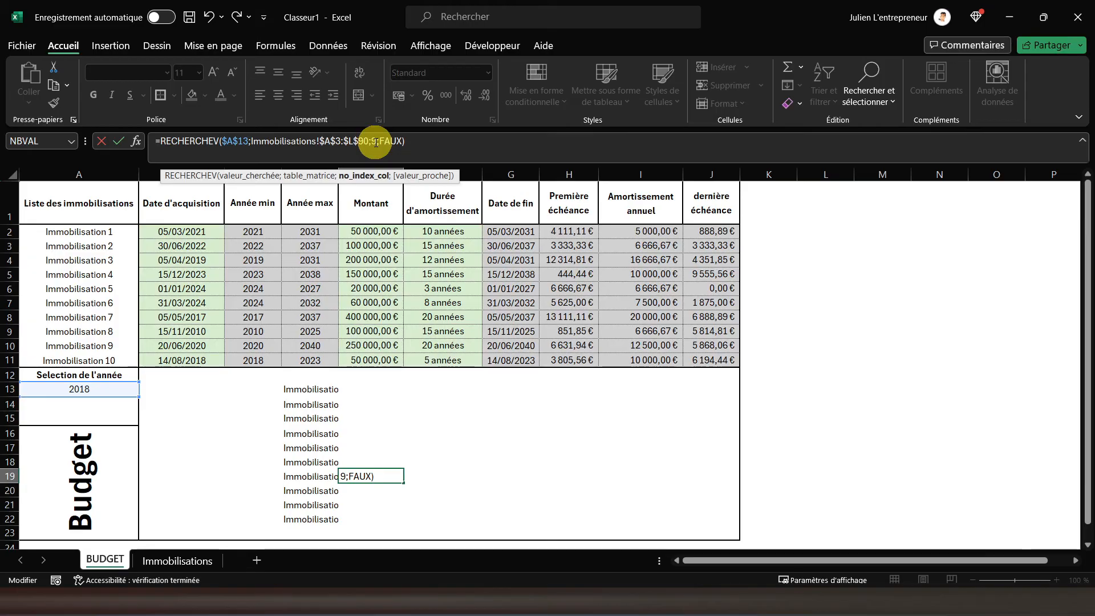
key(Return)
click(376, 142)
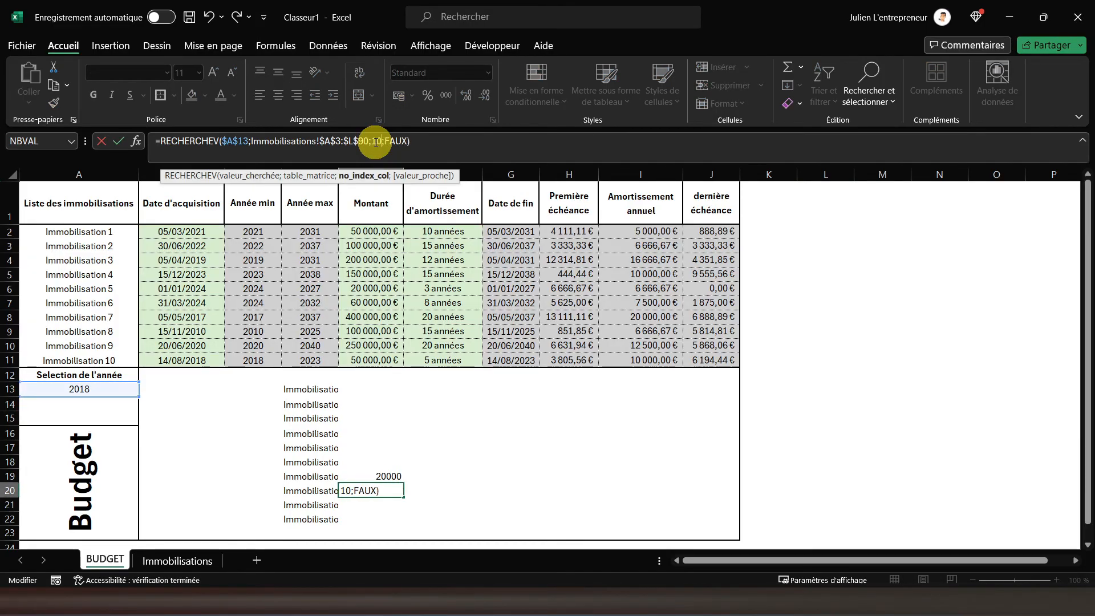
key(Return)
click(376, 143)
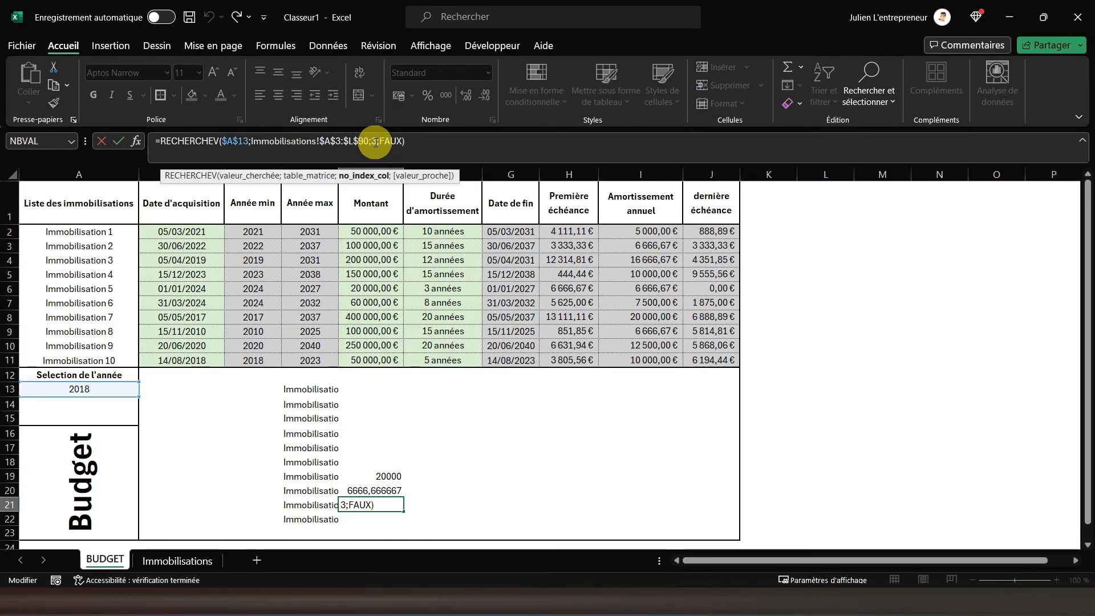
text(11)
key(Return)
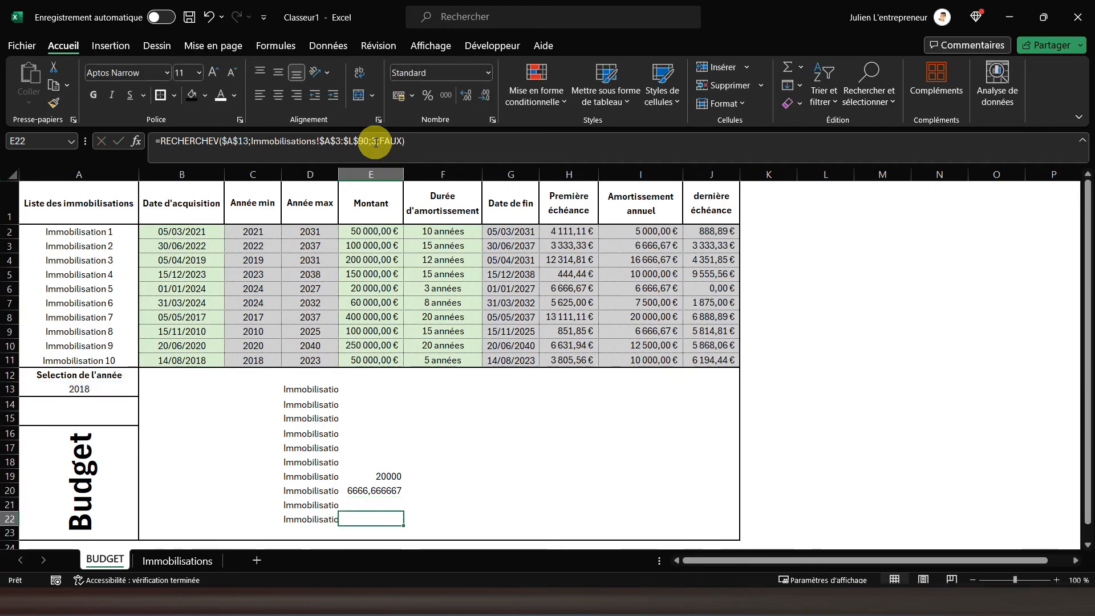
Step: Apply the euro accounting format to E13:E22 and check the looked-up amounts against the 2018 row on the Immobilisations sheet
drag(377, 390, 382, 518)
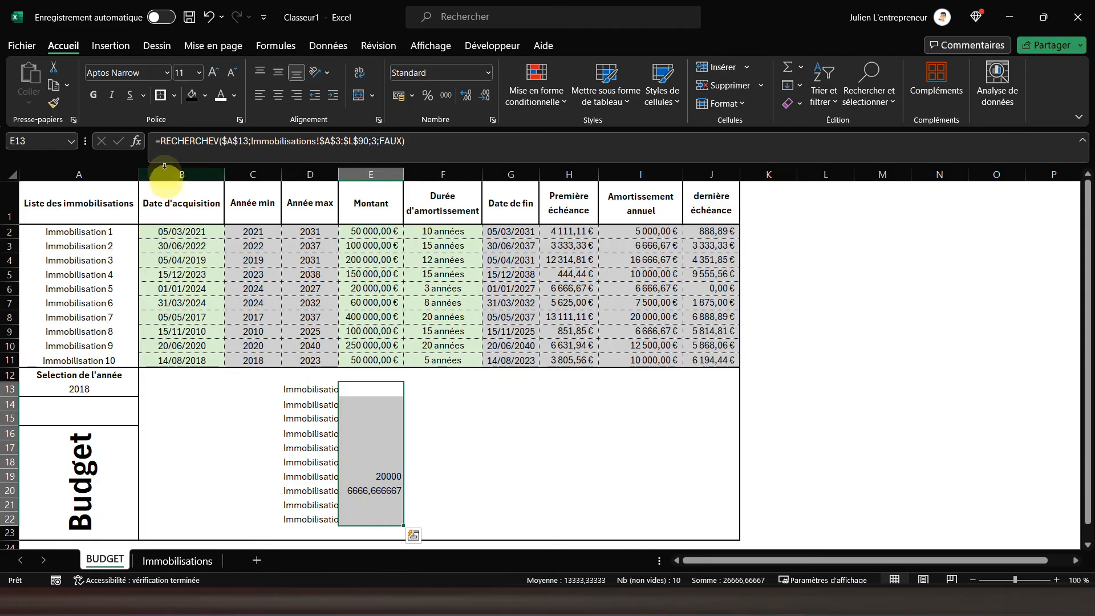
click(398, 95)
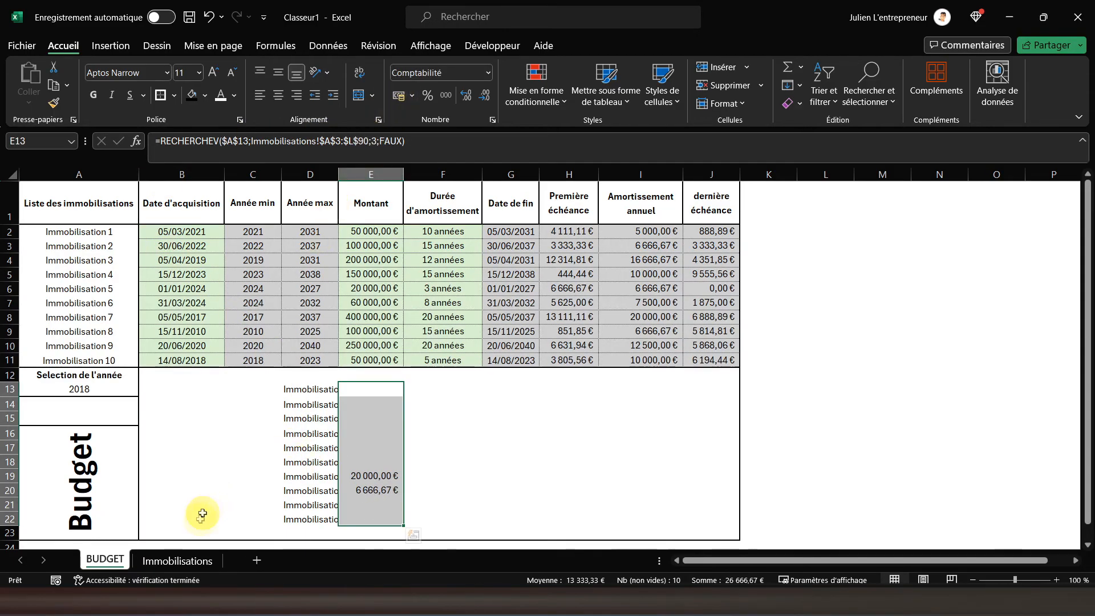
click(177, 561)
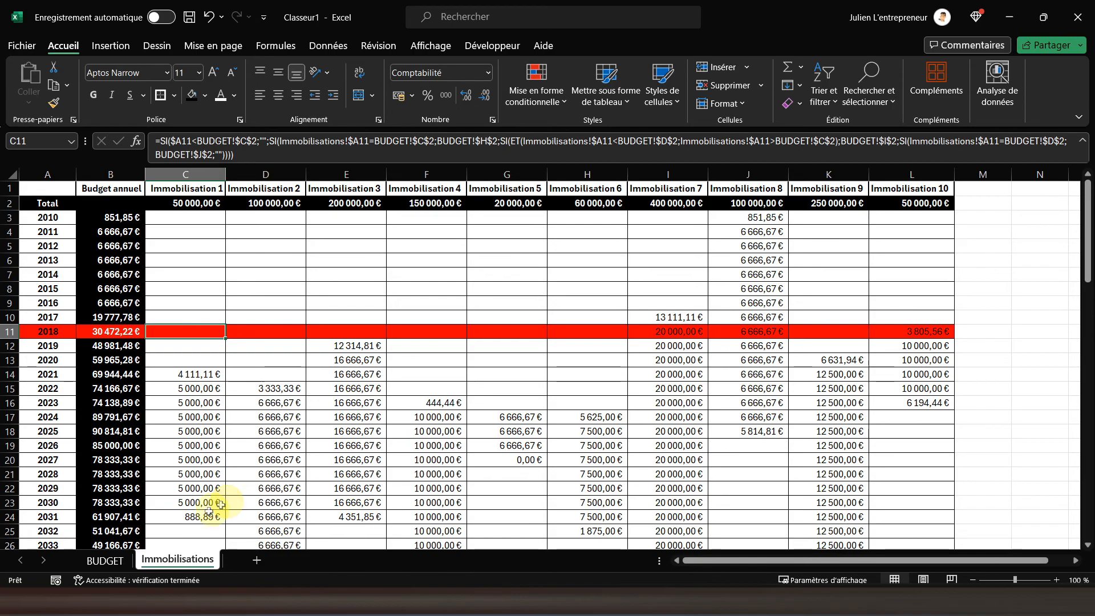
click(111, 561)
click(367, 477)
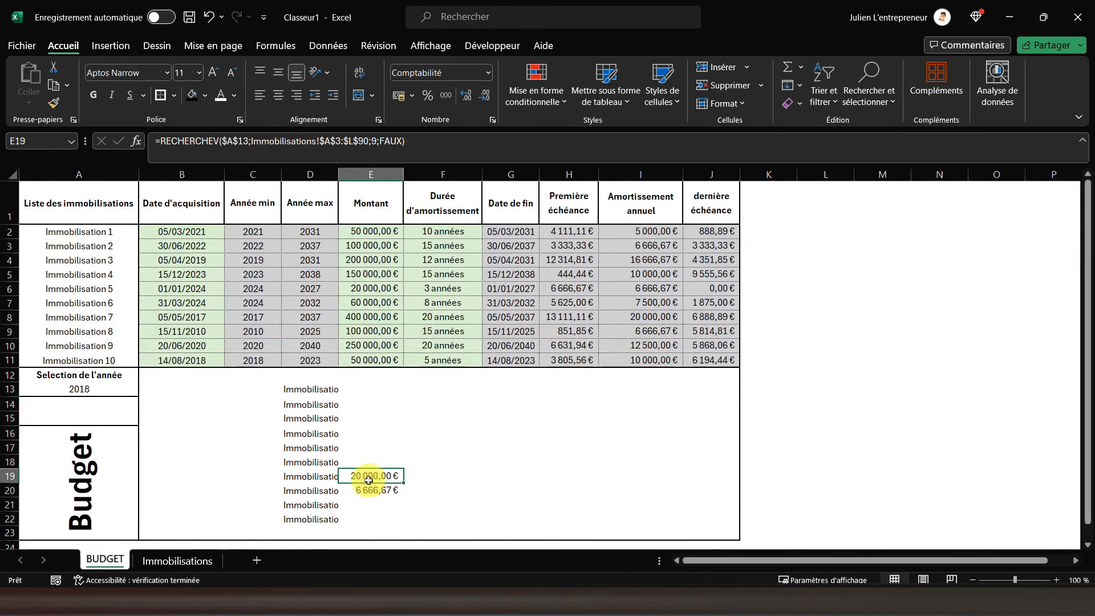
click(329, 477)
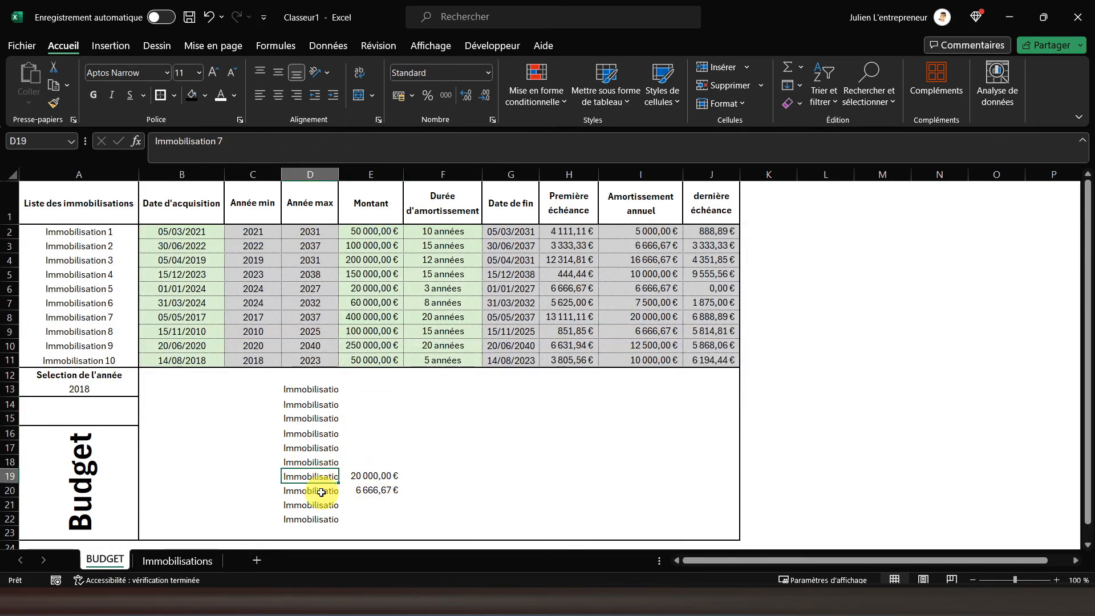
click(318, 491)
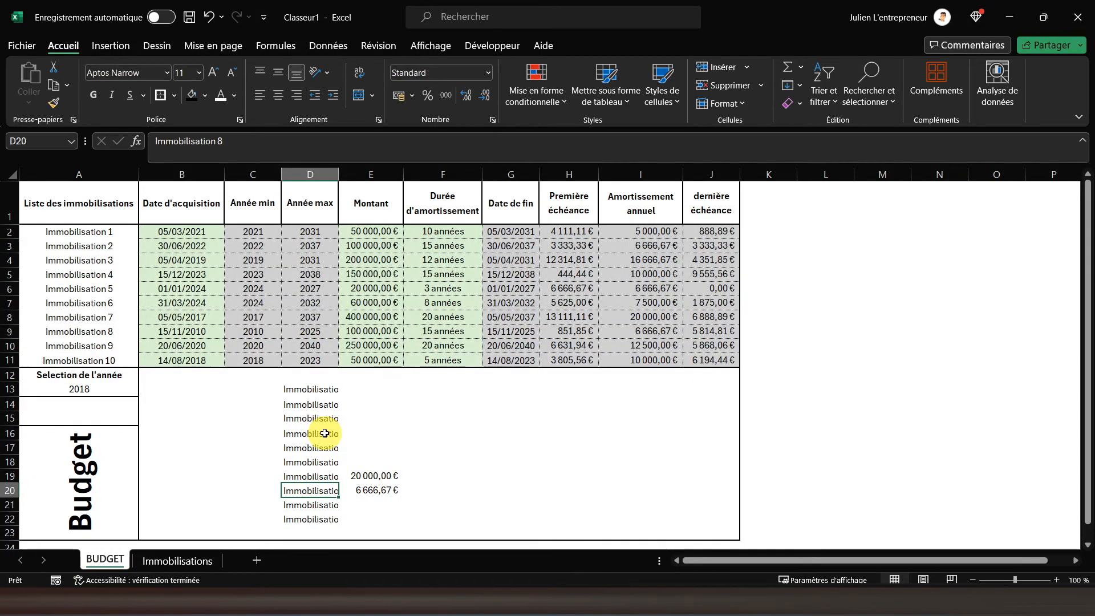
Step: Insert a 2D clustered column chart based on the asset names and amounts in D13:E22 of the BUDGET sheet
drag(315, 390, 364, 517)
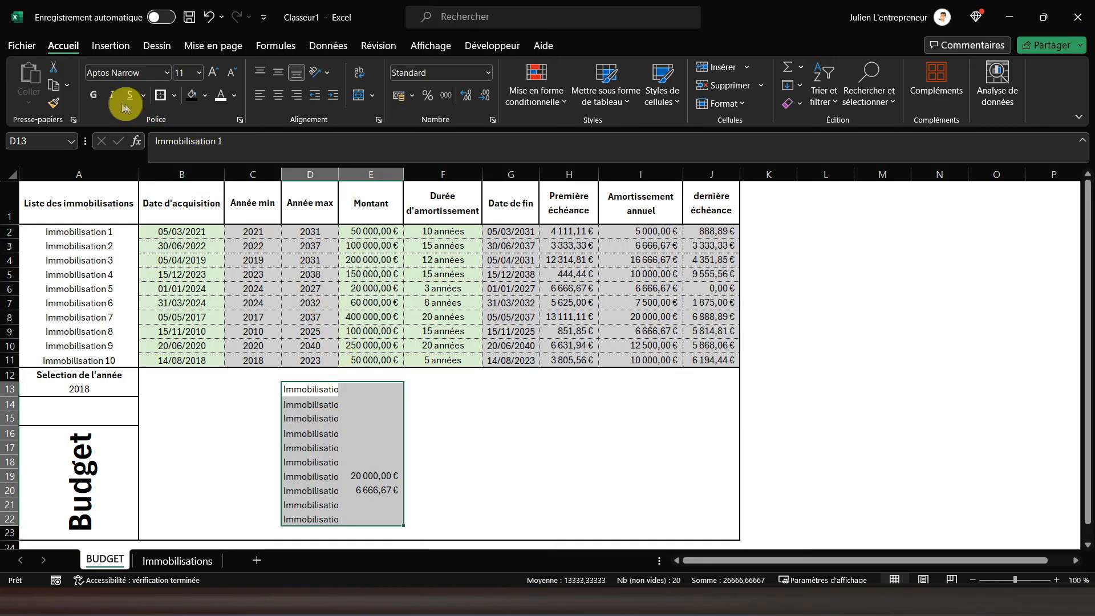
click(113, 50)
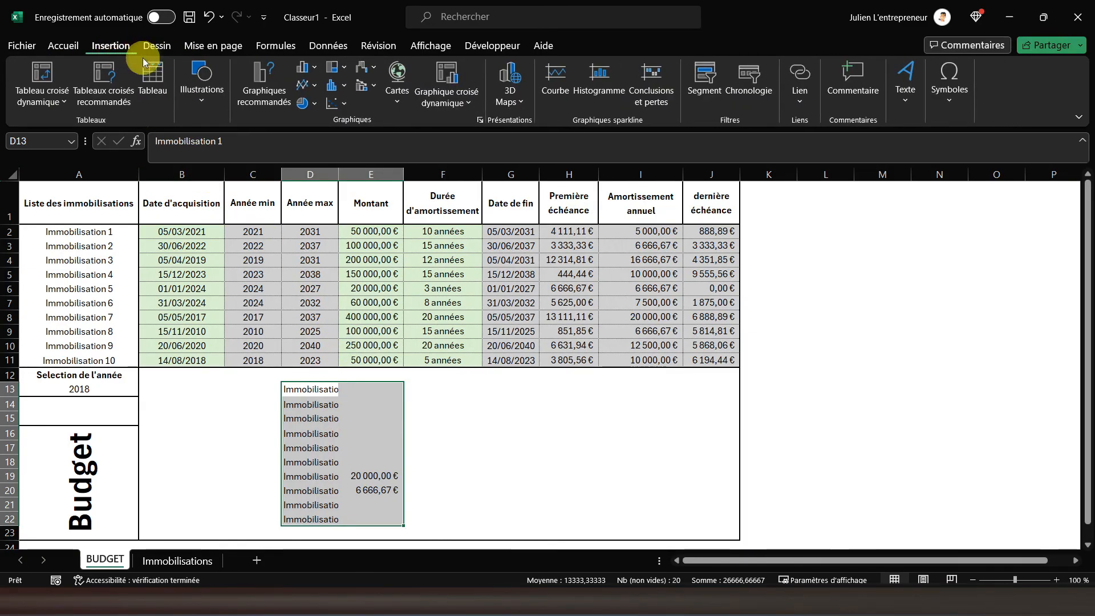
click(302, 71)
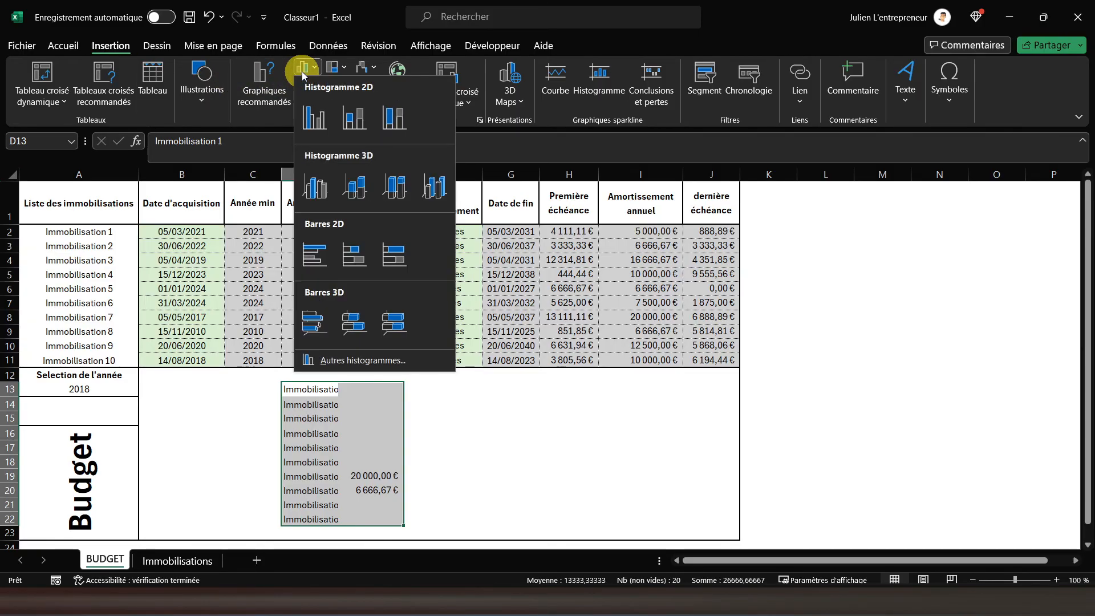
click(314, 121)
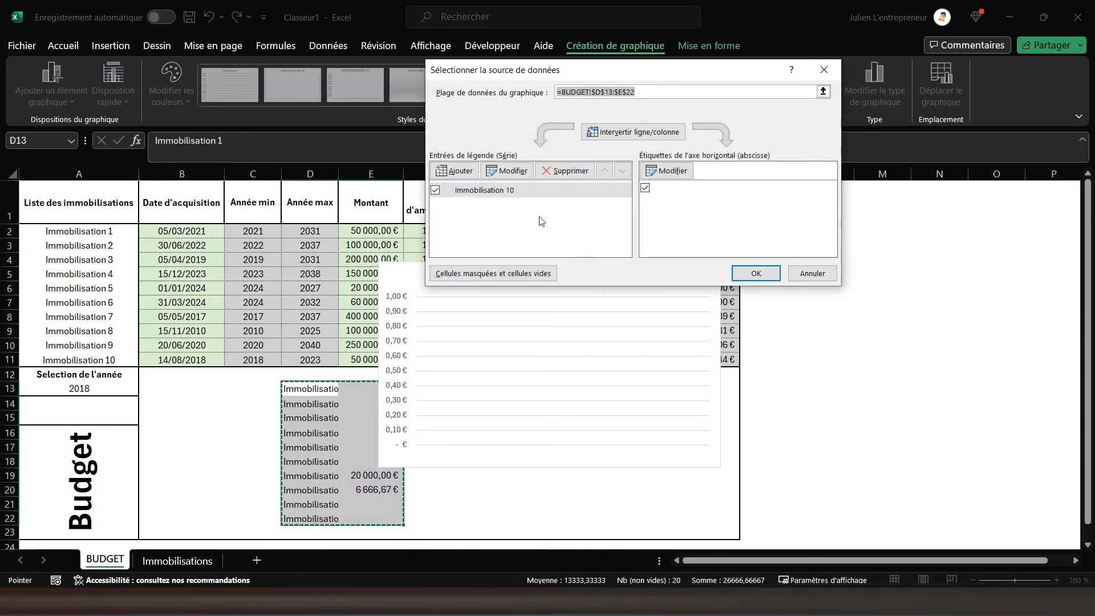
Step: Edit the chart's data series by clearing its name and setting its values to =BUDGET!$E$13:$E$22
click(509, 171)
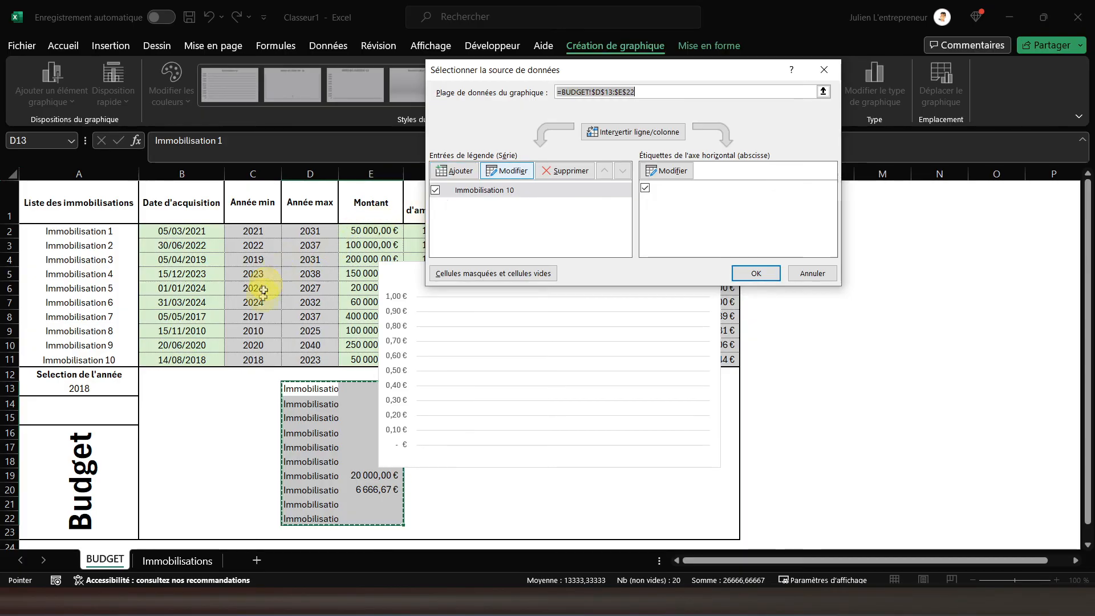
click(506, 172)
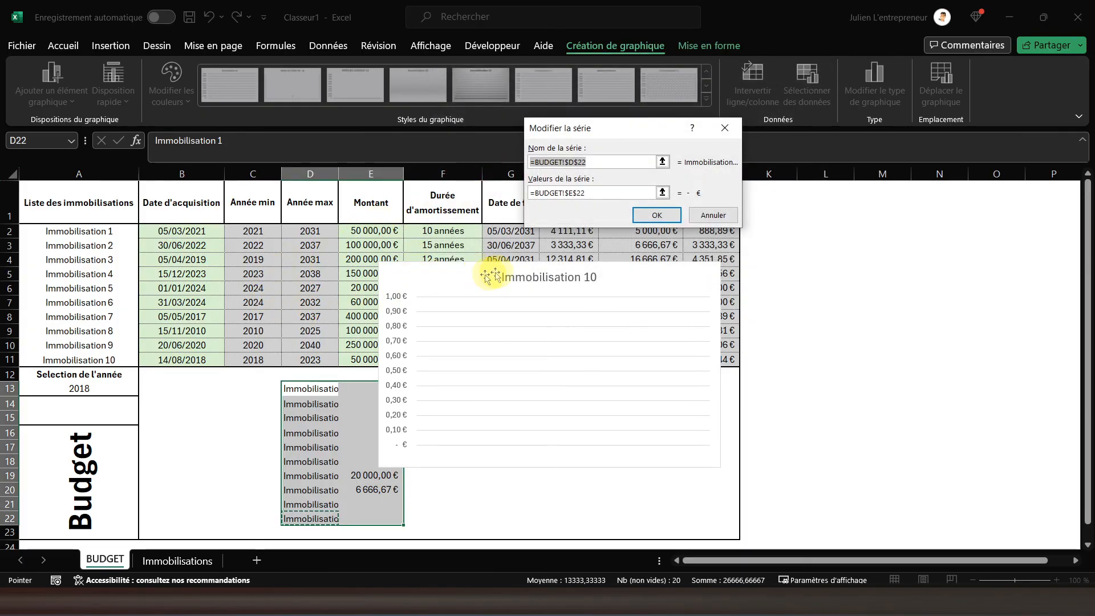
click(312, 388)
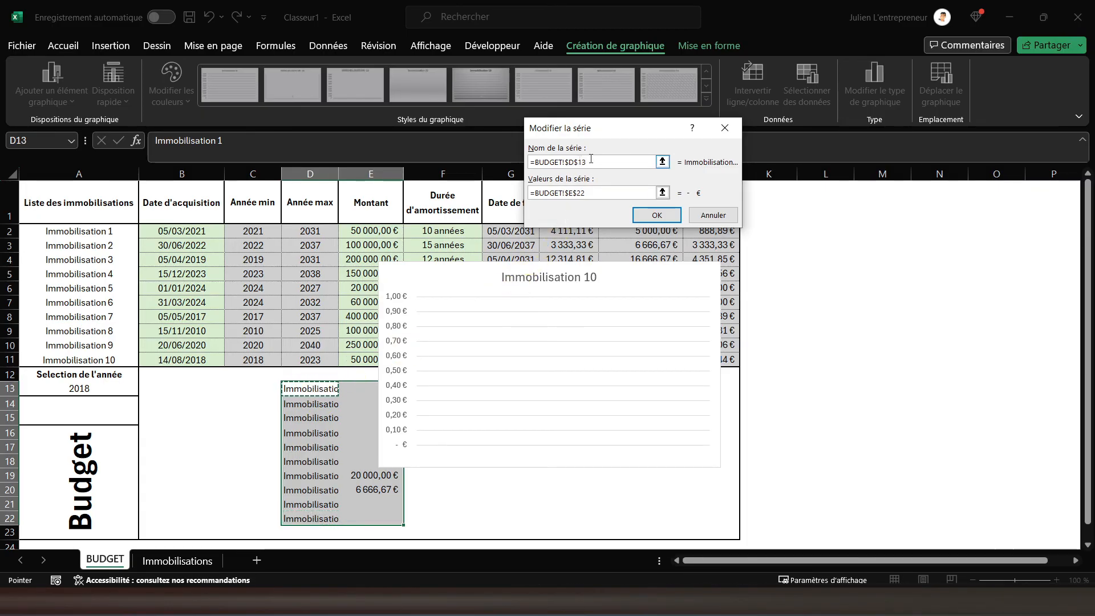
drag(591, 159, 495, 155)
key(BackSpace)
click(578, 196)
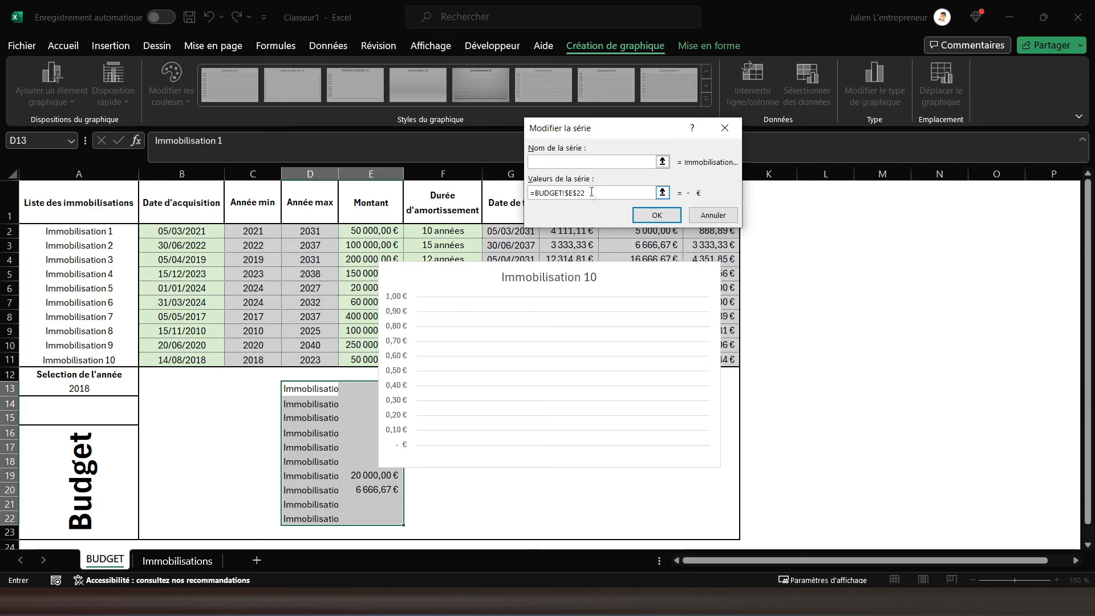
drag(592, 192, 502, 190)
key(BackSpace)
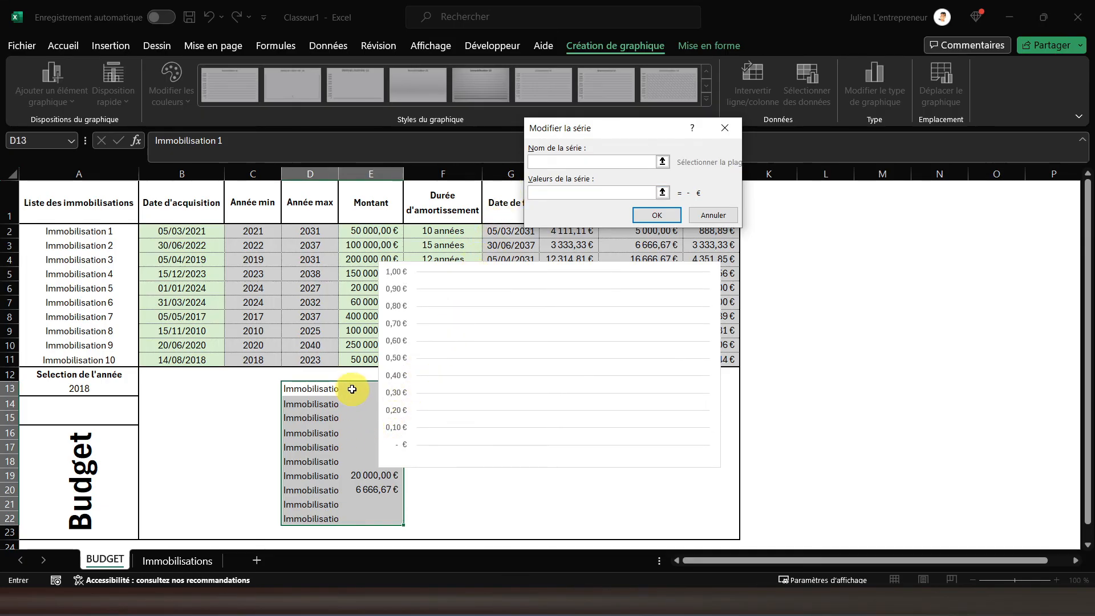
drag(352, 389, 361, 515)
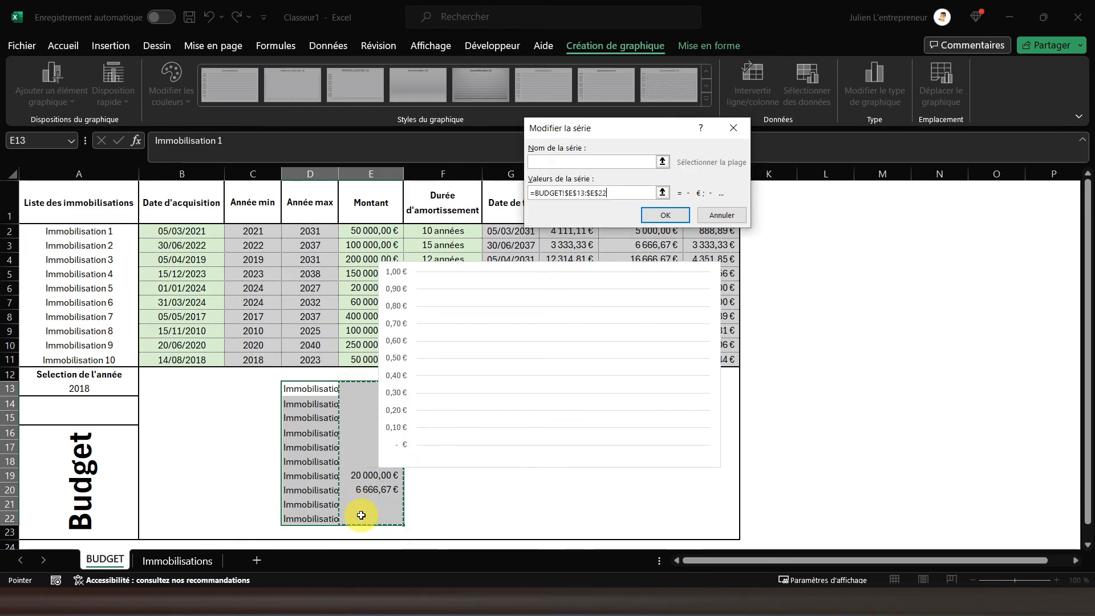
click(666, 216)
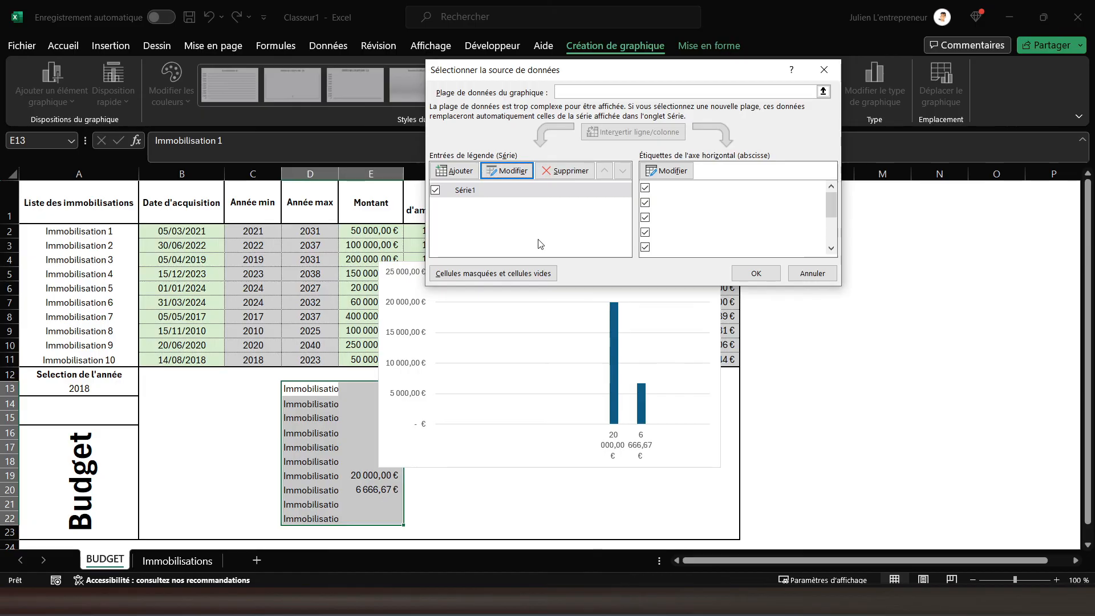
Step: Set the chart's horizontal axis labels to the asset names in =BUDGET!$D$13:$D$22
click(665, 171)
click(303, 389)
drag(303, 389, 310, 517)
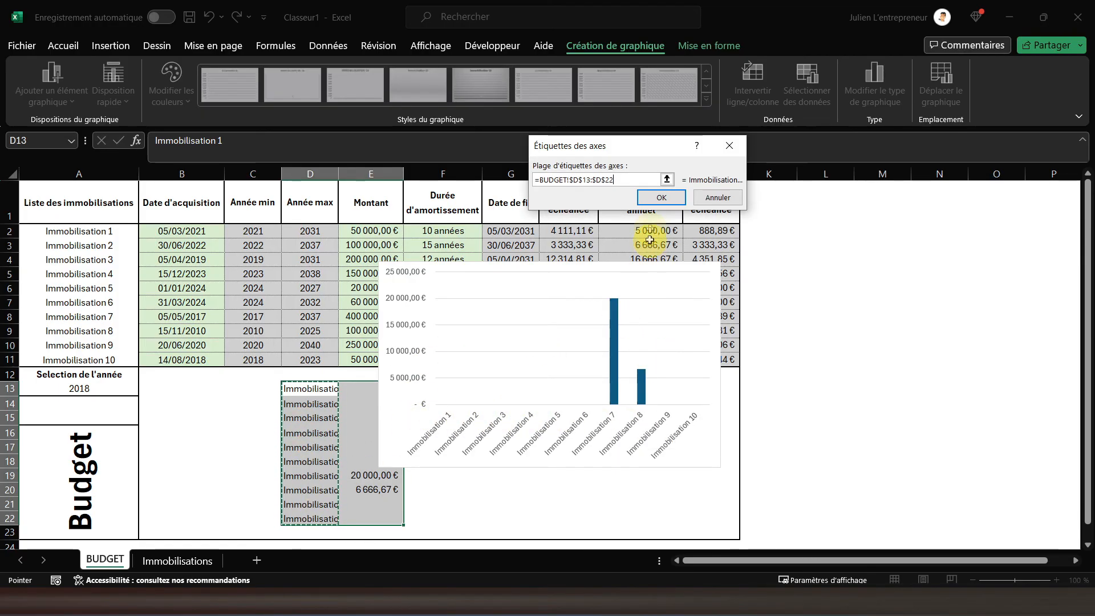
click(660, 197)
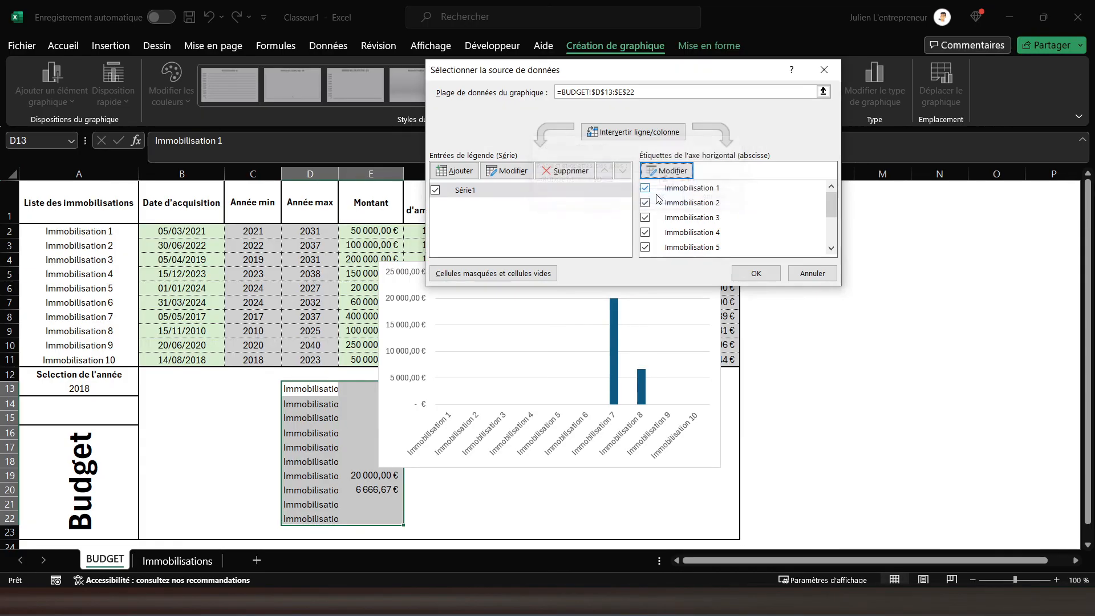
Step: Accept the chart's data source settings, and move and resize the chart to fill the framed area B12:J23 beside the Budget label
click(753, 275)
drag(567, 264, 330, 373)
drag(484, 472, 736, 466)
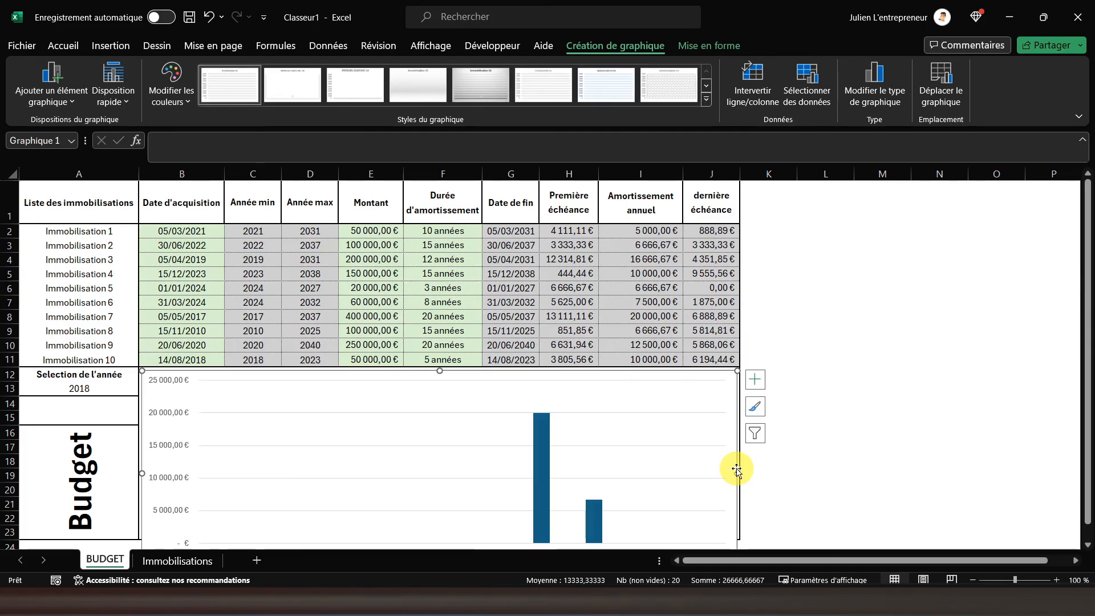
scroll(736, 465, down, 2)
drag(439, 489, 441, 447)
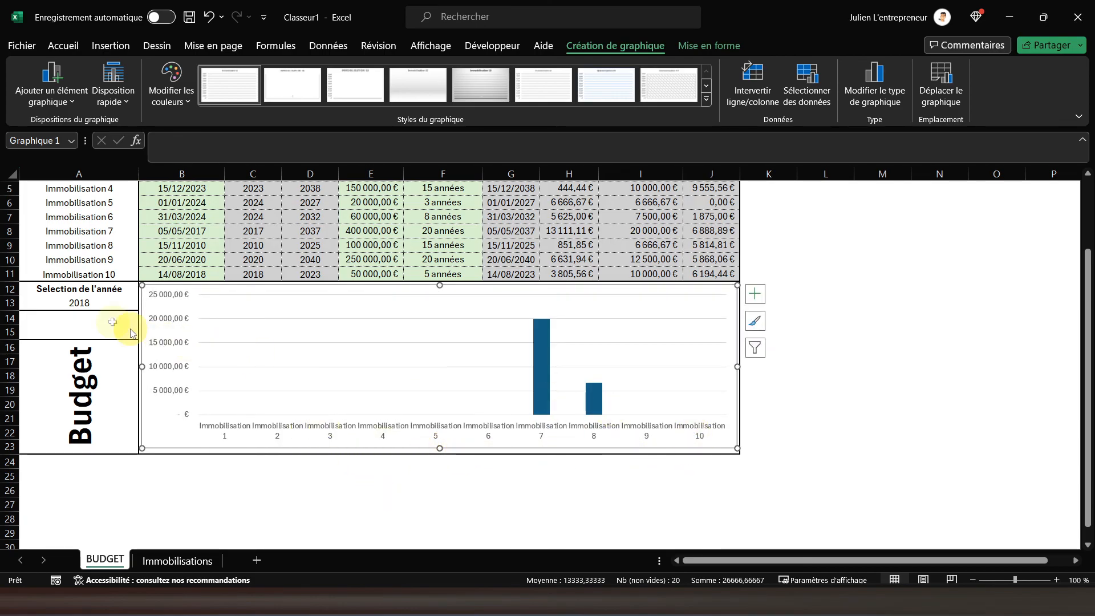
Step: Remove the outline from the chart area of the column chart
click(211, 430)
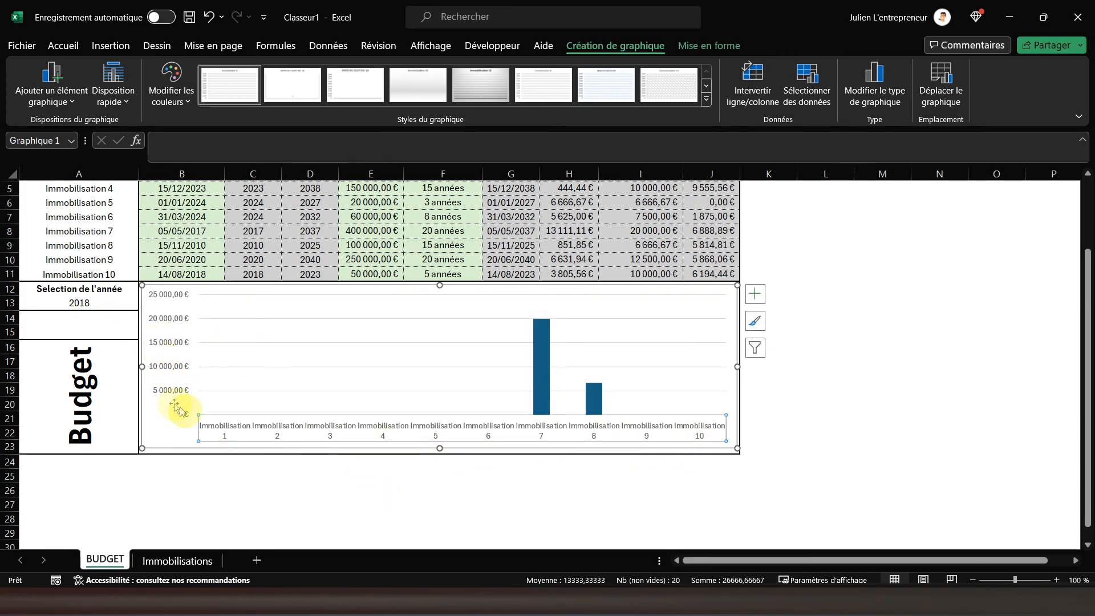
click(184, 215)
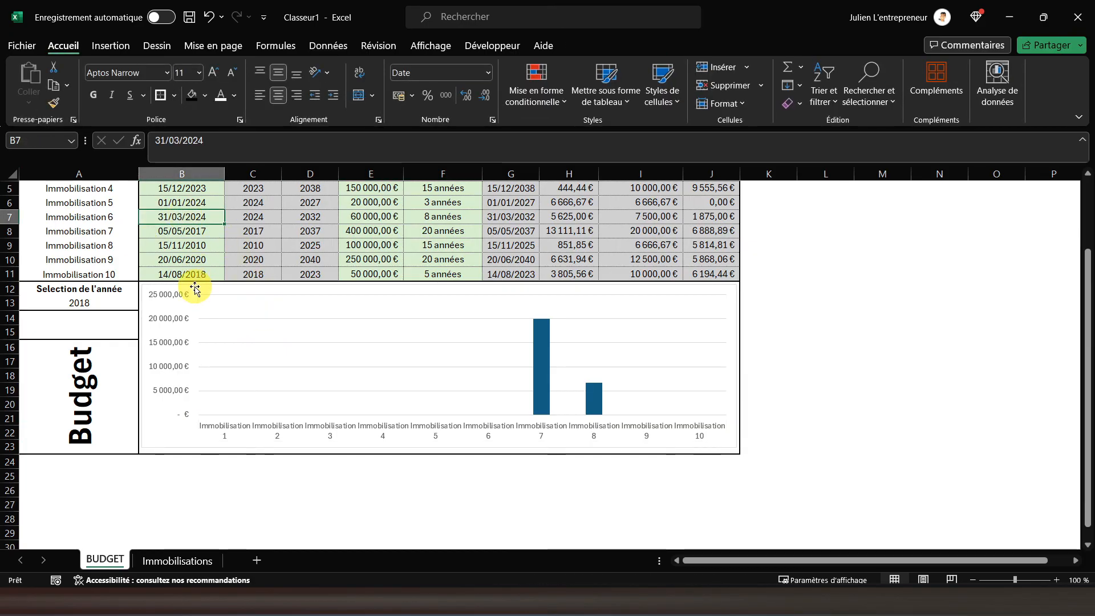
click(195, 287)
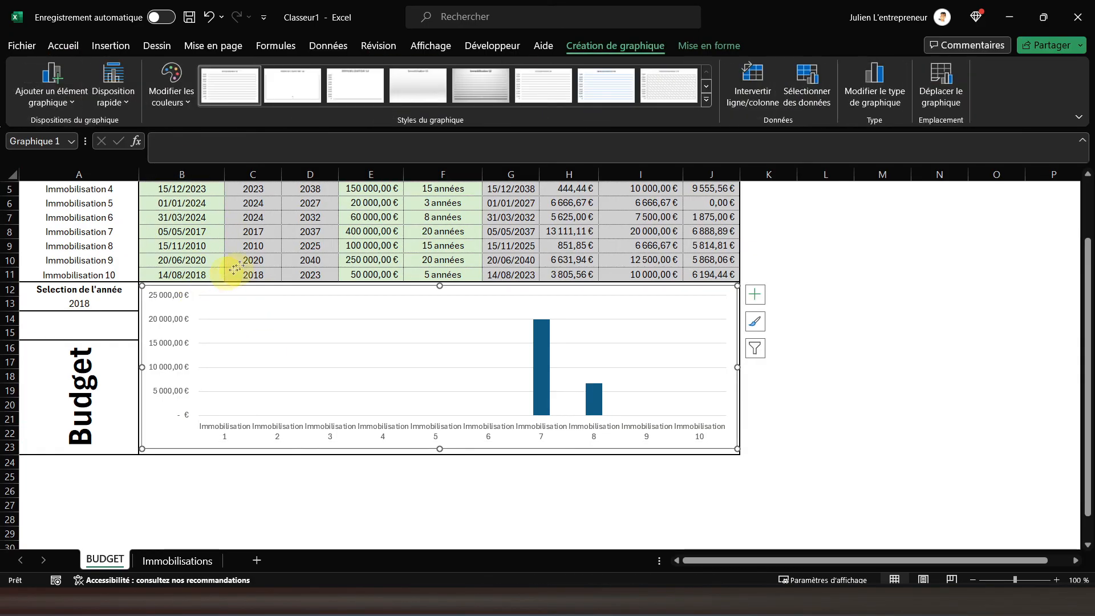
right_click(245, 238)
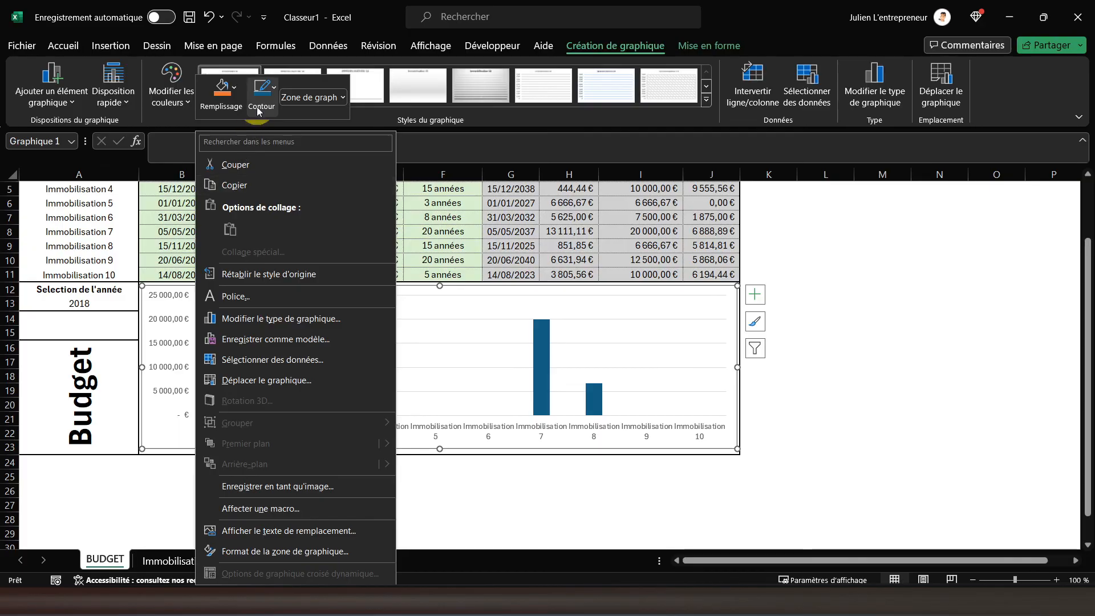
click(258, 109)
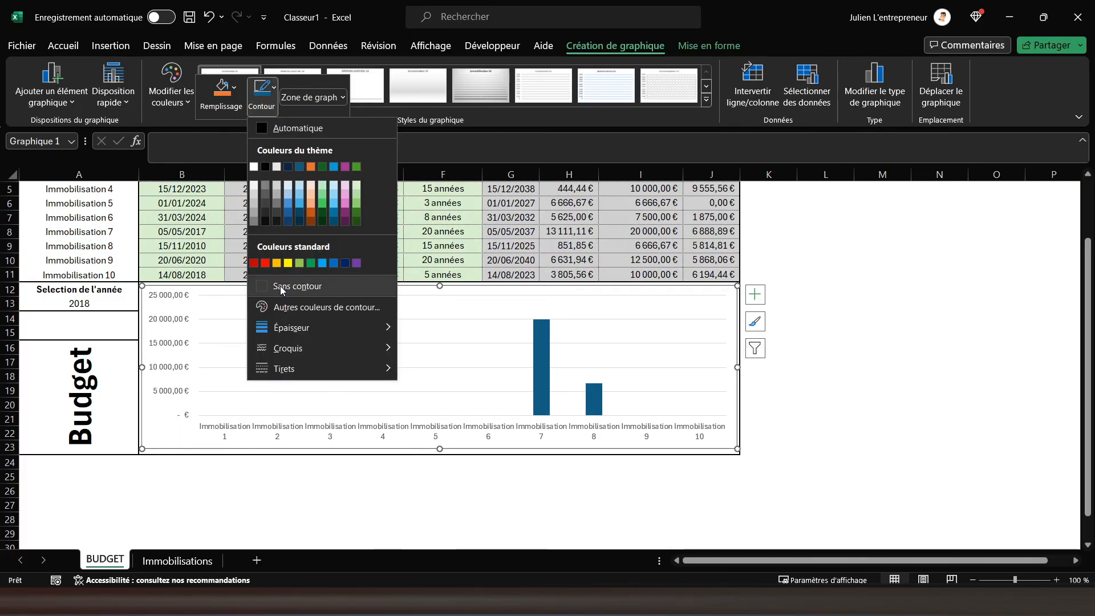
click(281, 286)
Step: Shift the chart off the lookup range and enter =SOMME(E13:E22) in the merged cell A14 under the selected year
click(78, 324)
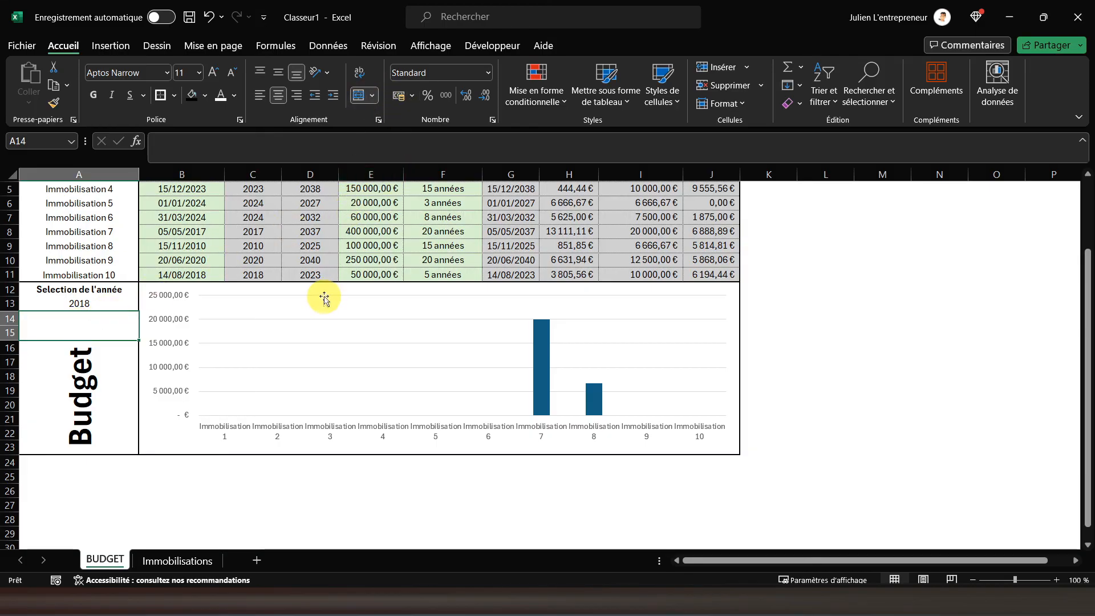
drag(174, 427, 489, 421)
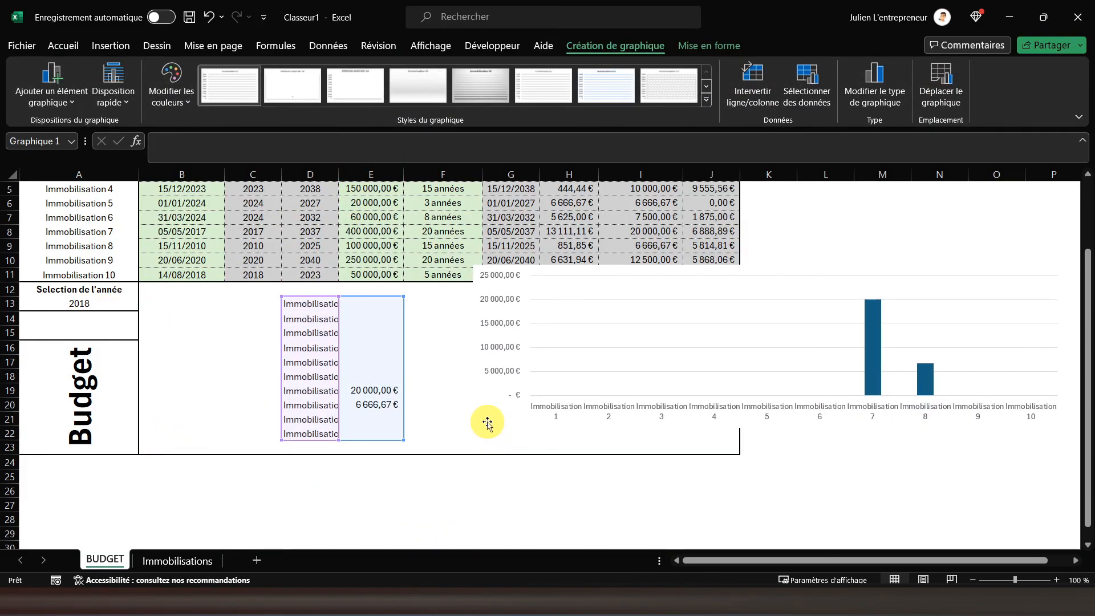
click(81, 321)
click(786, 76)
drag(359, 305, 364, 429)
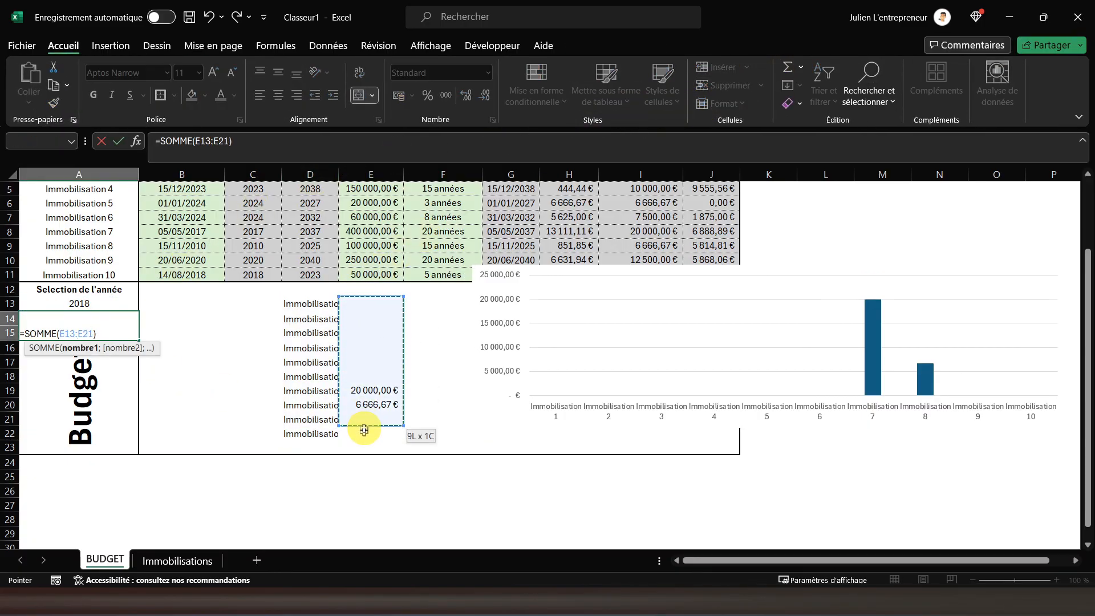
key(Return)
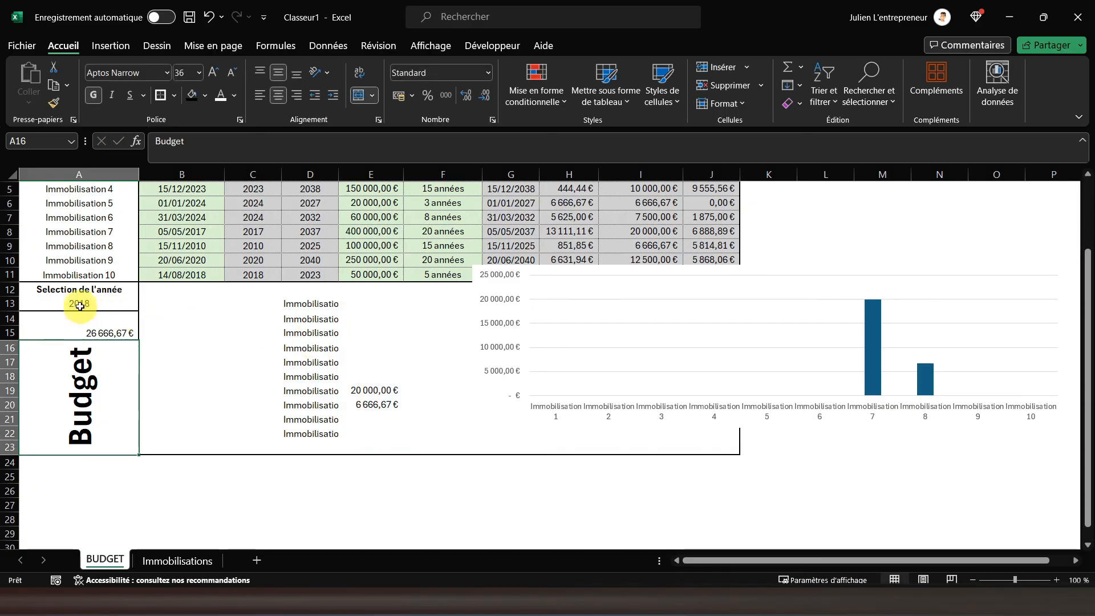
Step: Format the budget total in A14 with bold text and a larger font size
key(Up)
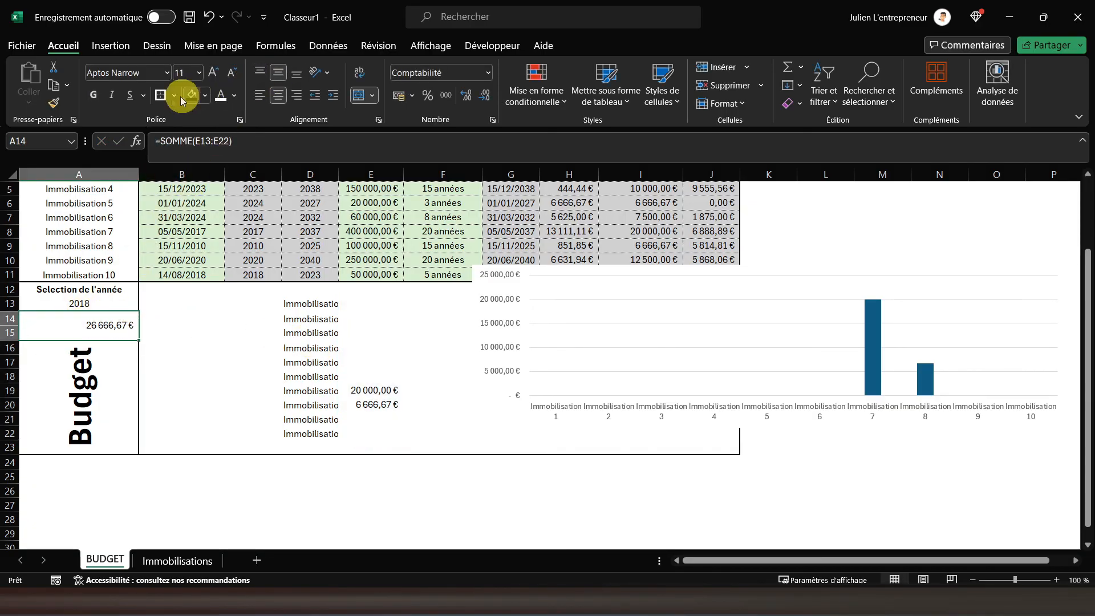
click(210, 74)
click(496, 502)
Step: Move the chart back over the lookup range into the framed area below the asset table
click(729, 285)
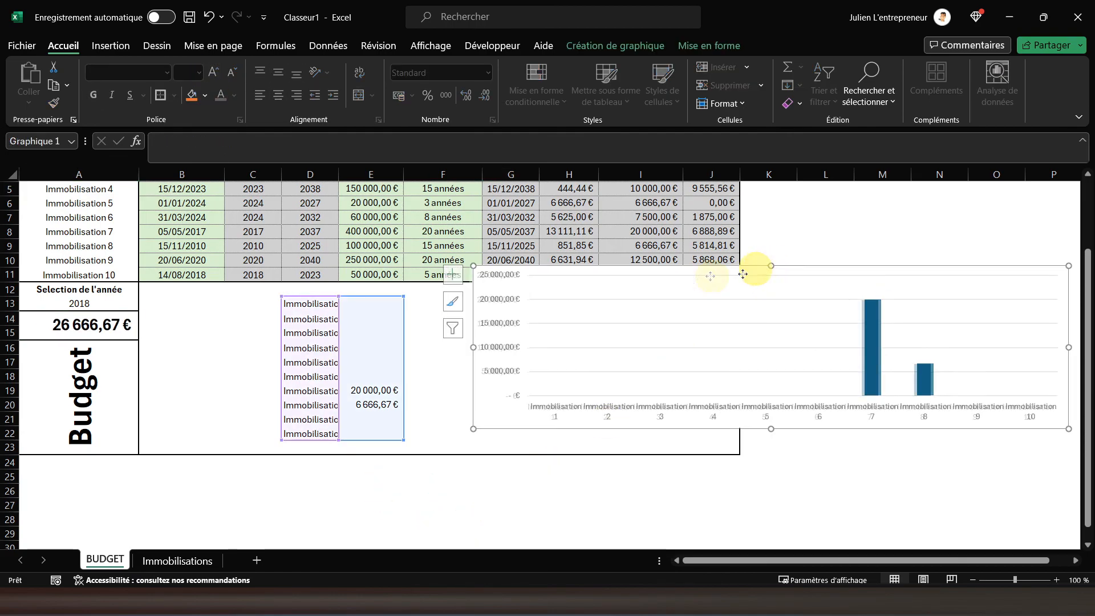
drag(756, 268, 432, 285)
click(502, 218)
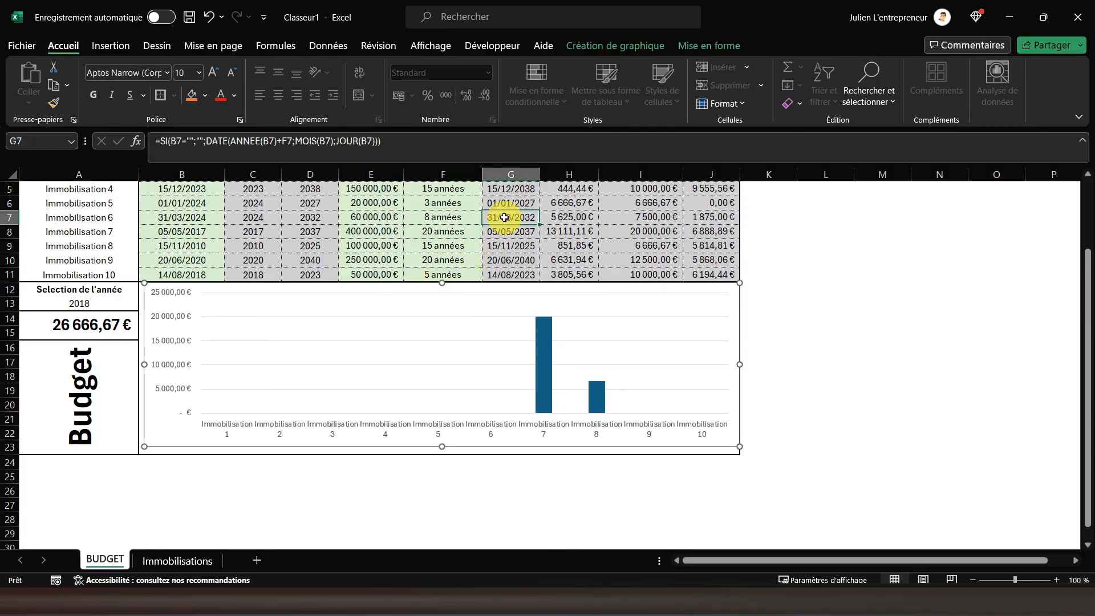
Step: Compare the budget total and chart on the BUDGET sheet with the 2018 row of the Immobilisations sheet
scroll(490, 263, up, 2)
click(82, 193)
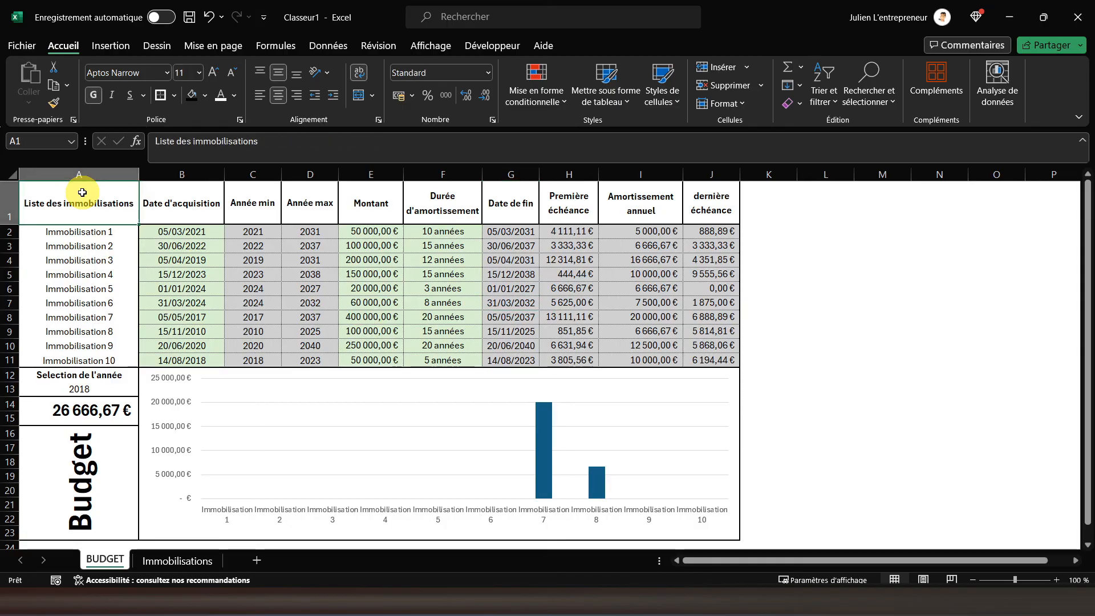
click(164, 561)
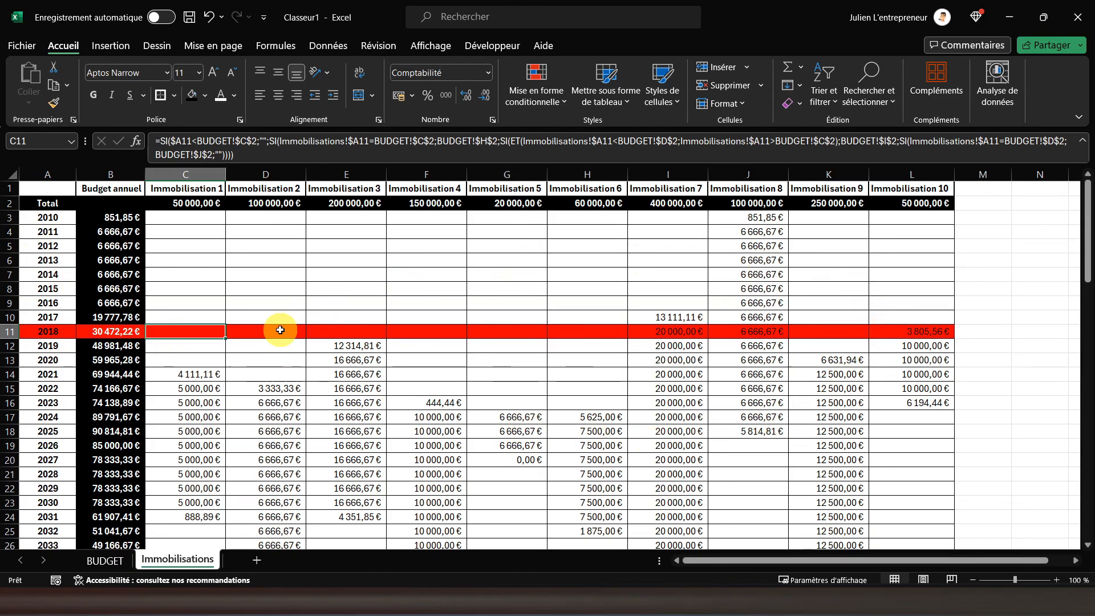
click(102, 560)
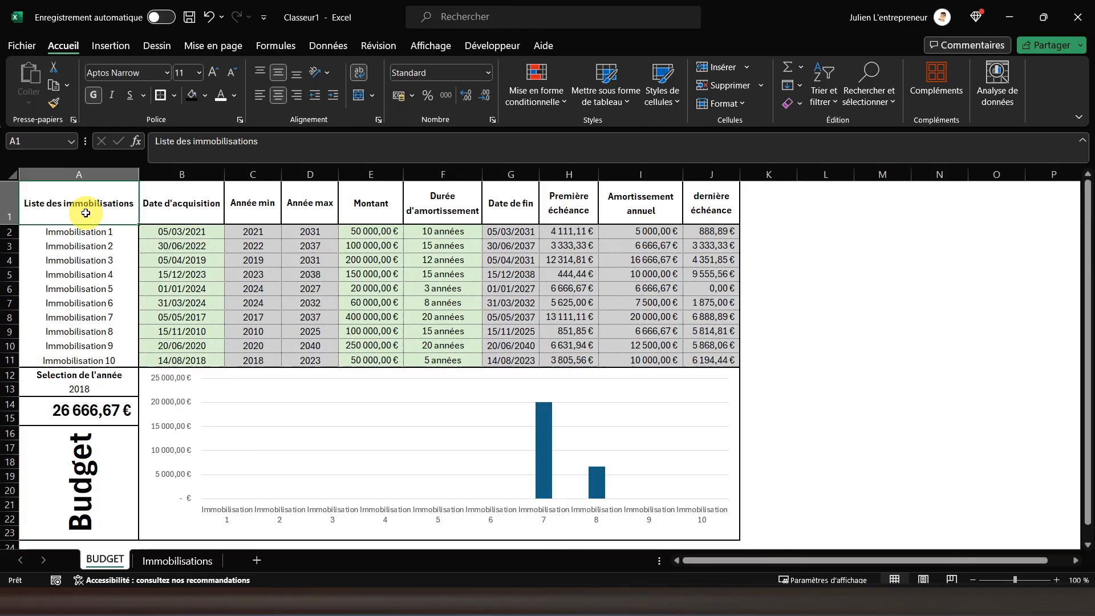